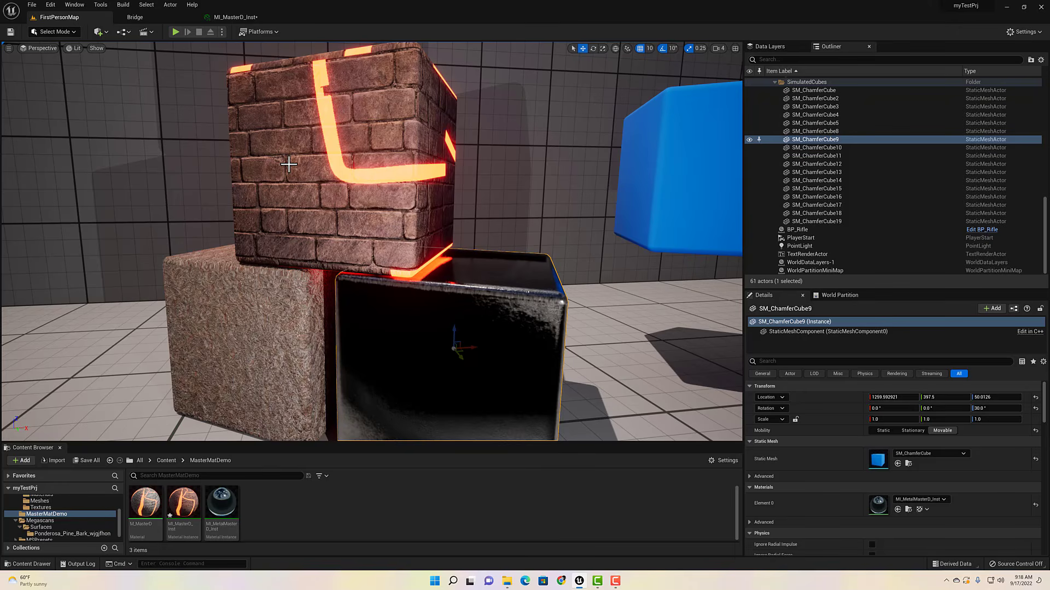
Examine the brick, bark and metal materials on the stacked cubes and the Ponderosa Pine Bark surface in Bridge.
right_drag(384, 248, 355, 375)
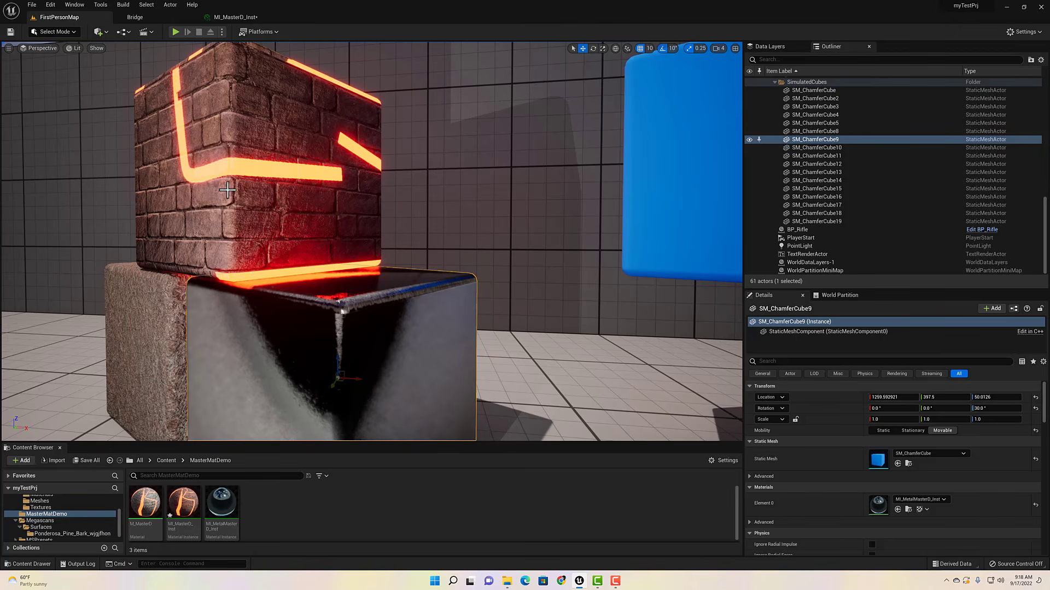
right_drag(243, 258, 254, 200)
drag(254, 199, 270, 226)
mouse_move(312, 298)
right_down()
mouse_move(361, 314)
mouse_move(383, 356)
mouse_move(315, 300)
right_up()
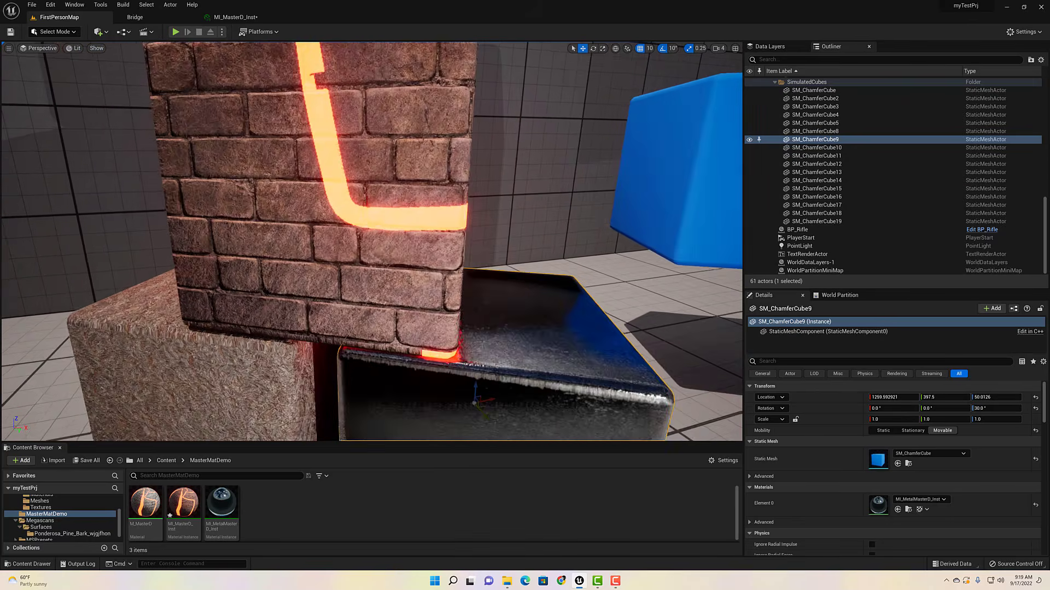
drag(298, 261, 298, 306)
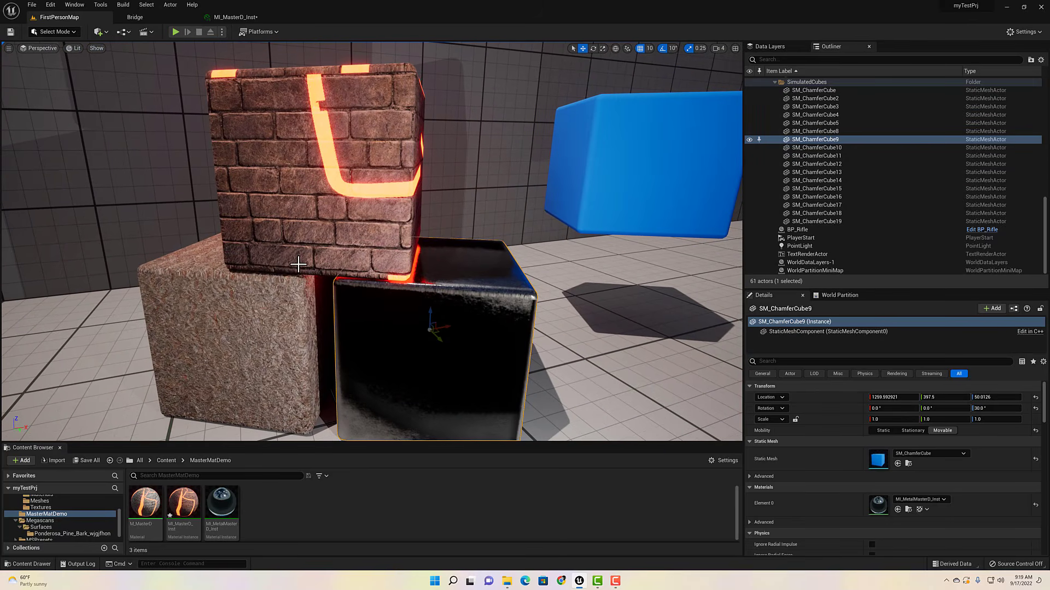
click(232, 330)
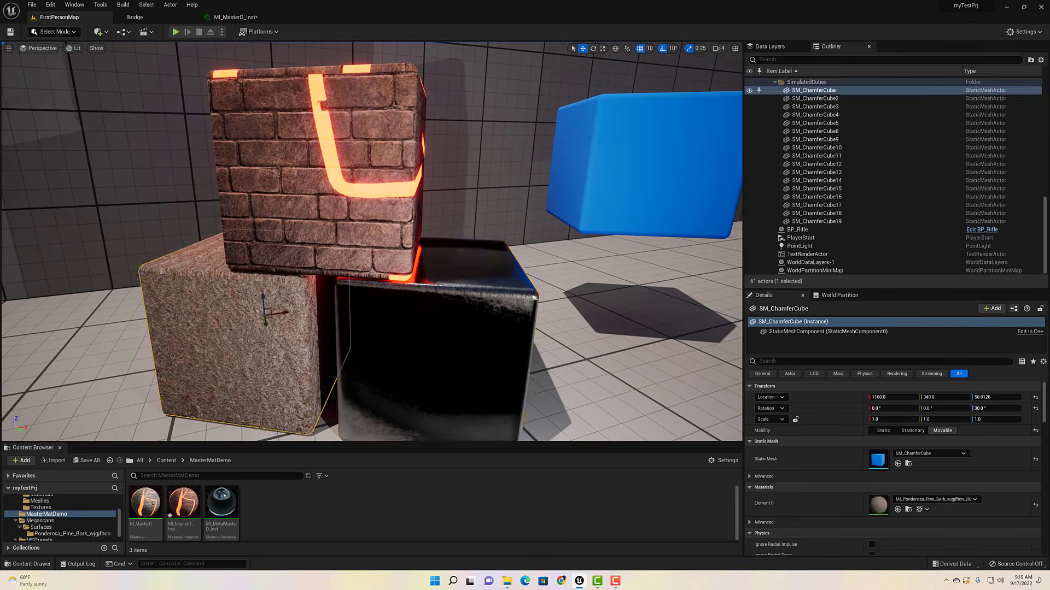
click(161, 18)
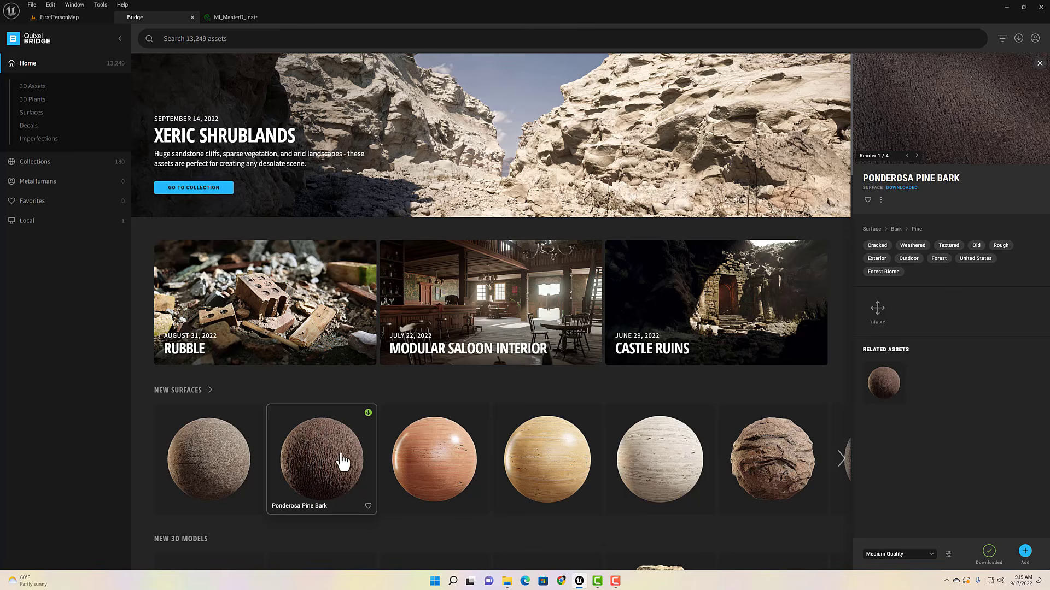
click(72, 16)
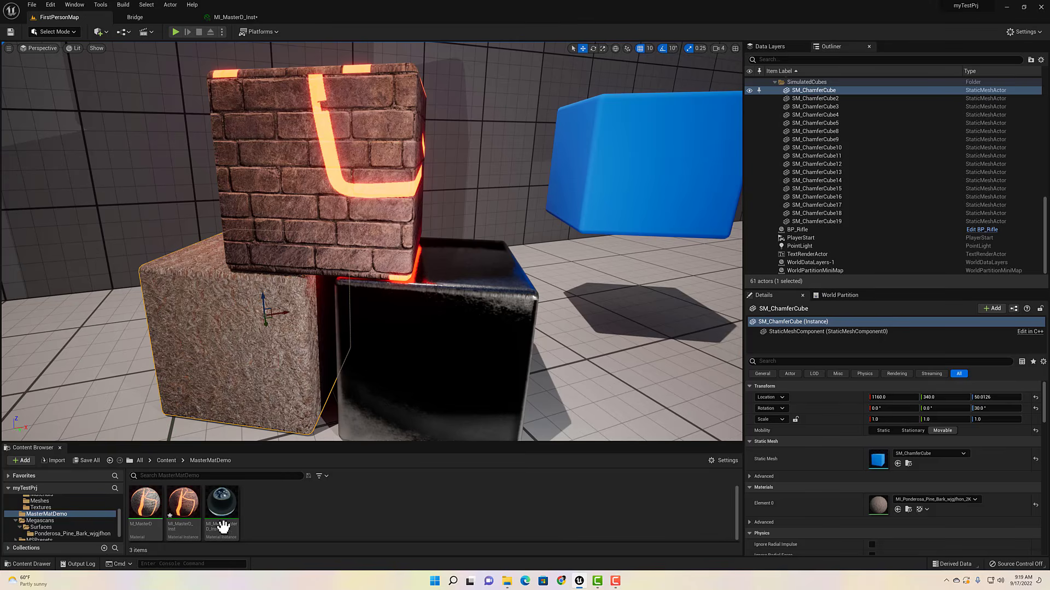
Create a folder named MaterMatDemo in the project's Content folder.
scroll(64, 512, up, 5)
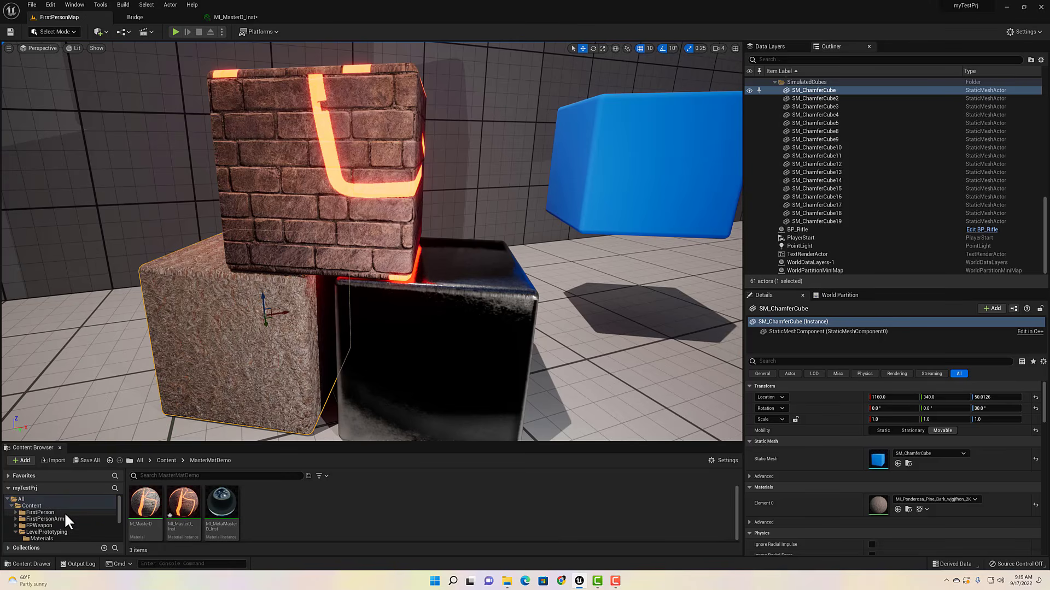
click(31, 507)
key(ctrl+shift+n)
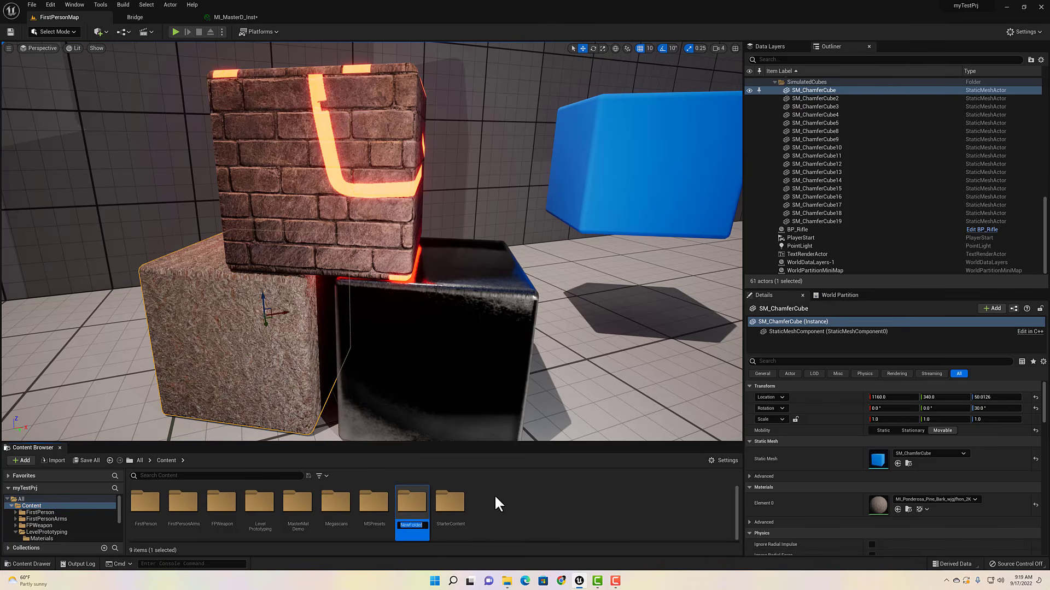
text(MaterMa)
text(tDemo)
key(Return)
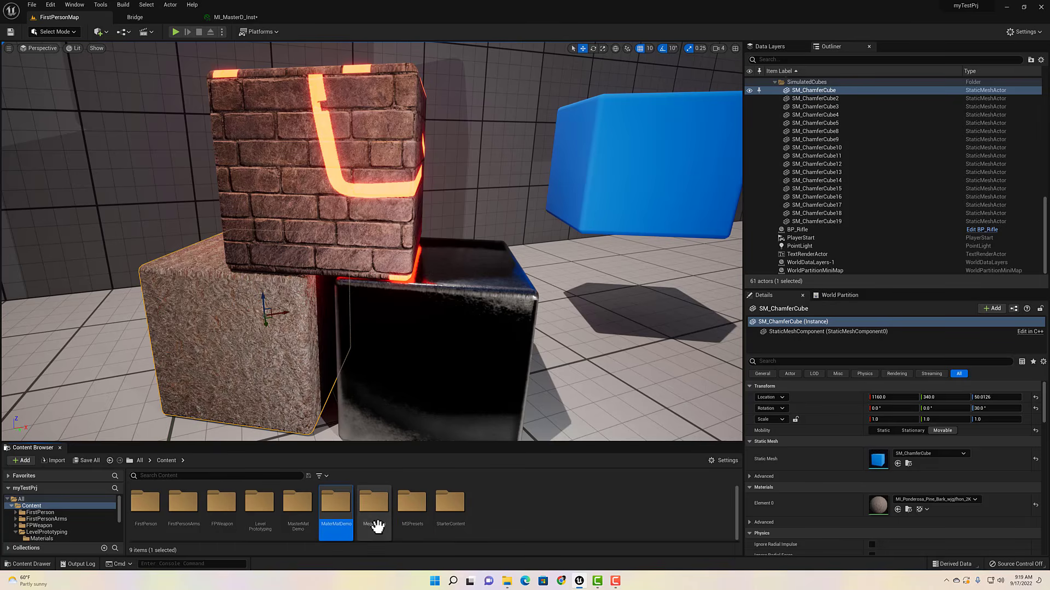
Create a material named M_MasterMatDemo1 inside the MaterMatDemo folder.
double_click(343, 508)
right_click(195, 498)
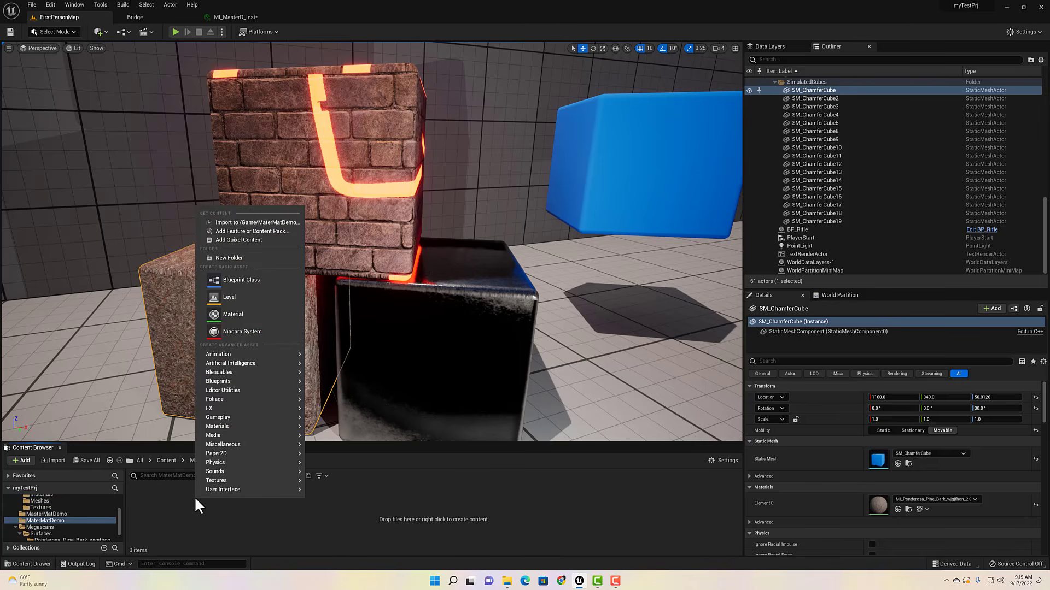
click(238, 311)
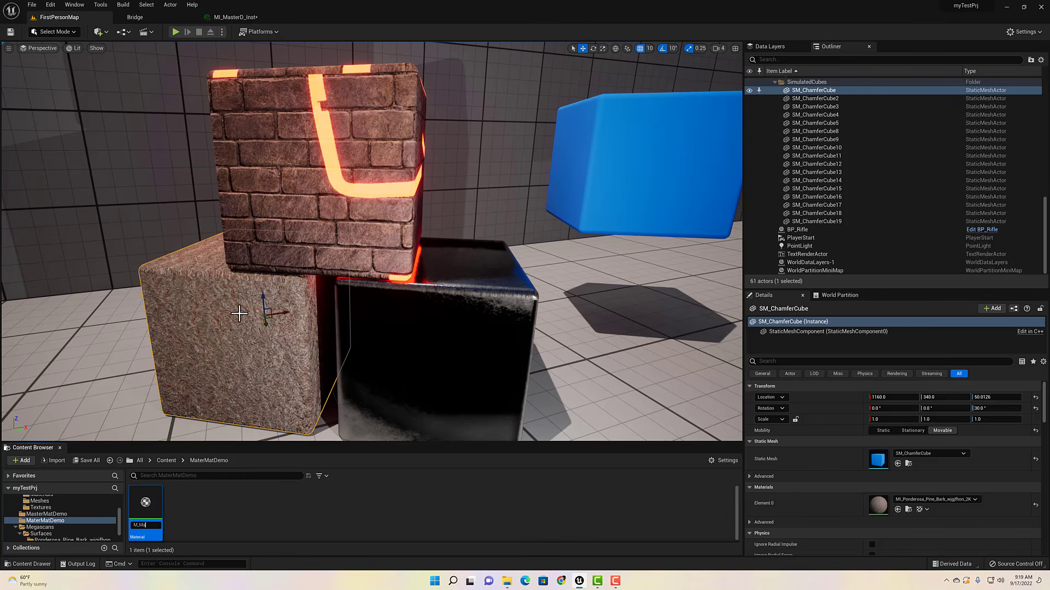
text(M_MasterMatDemo1)
key(Return)
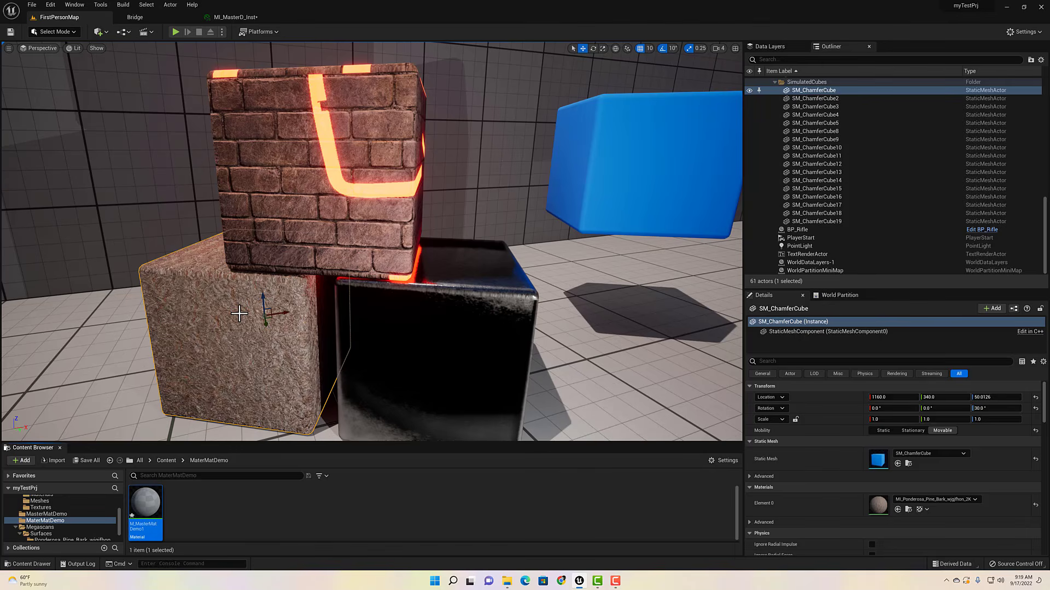
Open M_MasterMatDemo1 for editing and dock its editor window alongside the other open tabs in the main window.
double_click(149, 505)
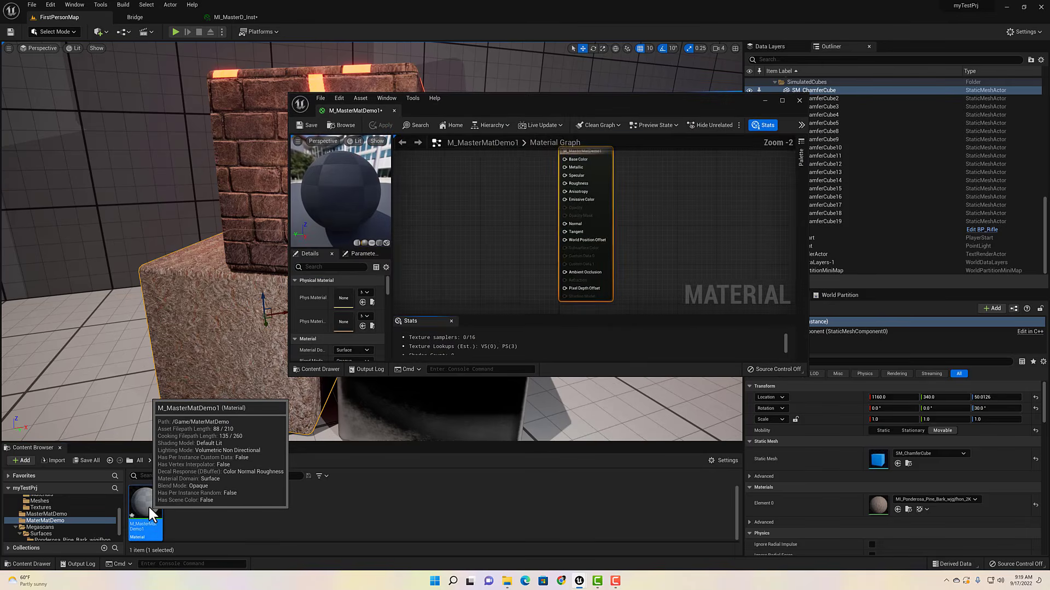
drag(309, 104, 195, 15)
right_drag(319, 202, 644, 261)
scroll(644, 261, up, 2)
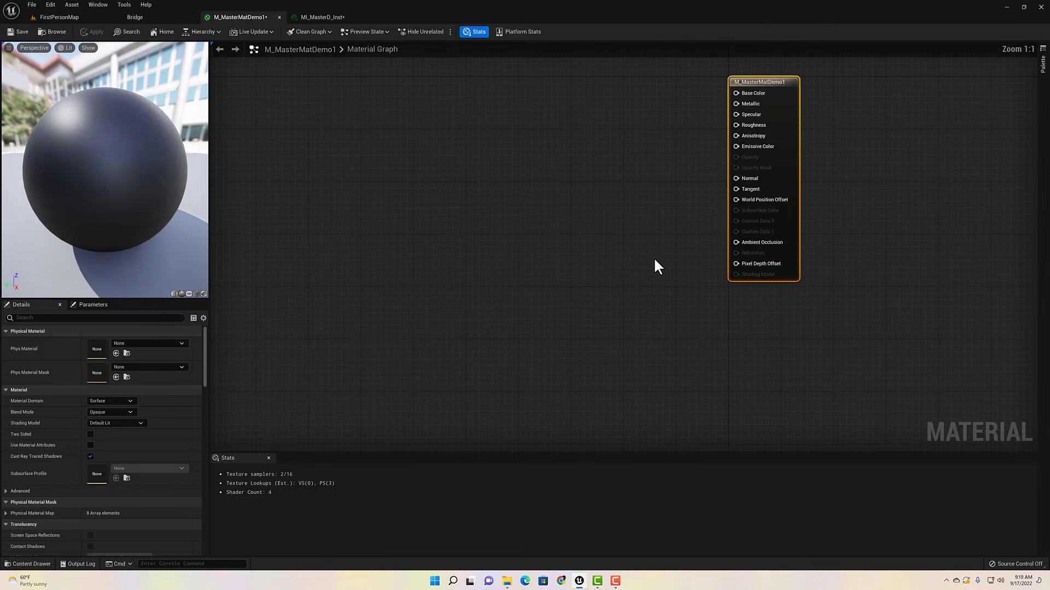
right_drag(673, 149, 720, 183)
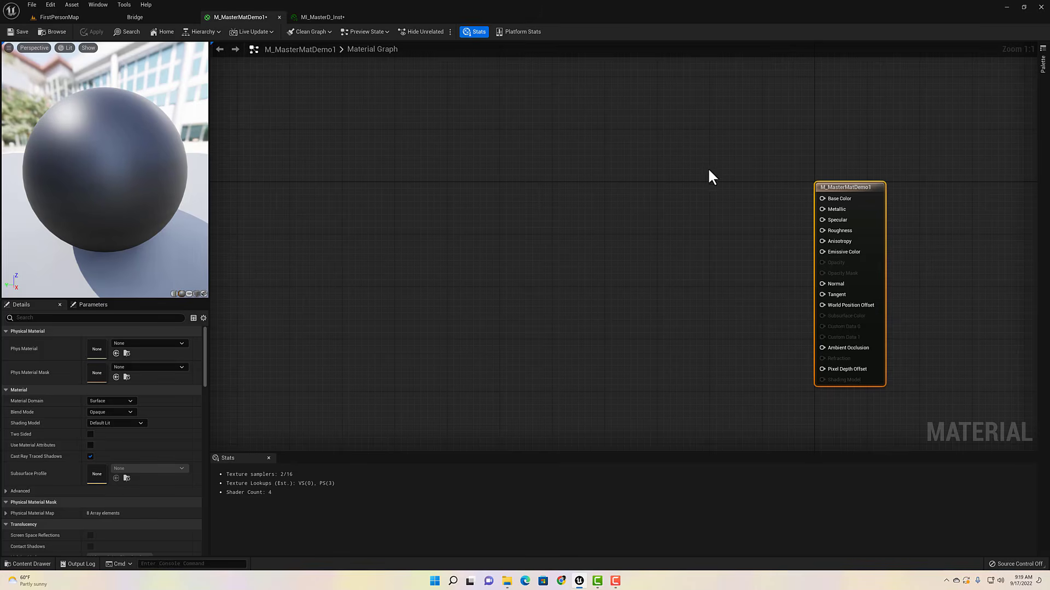
click(638, 166)
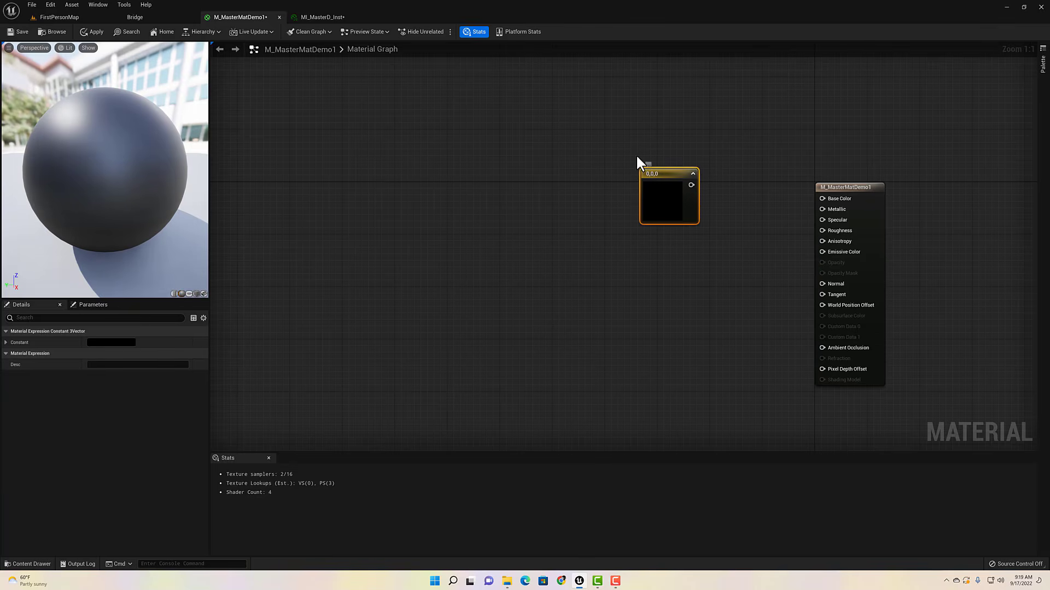
double_click(654, 203)
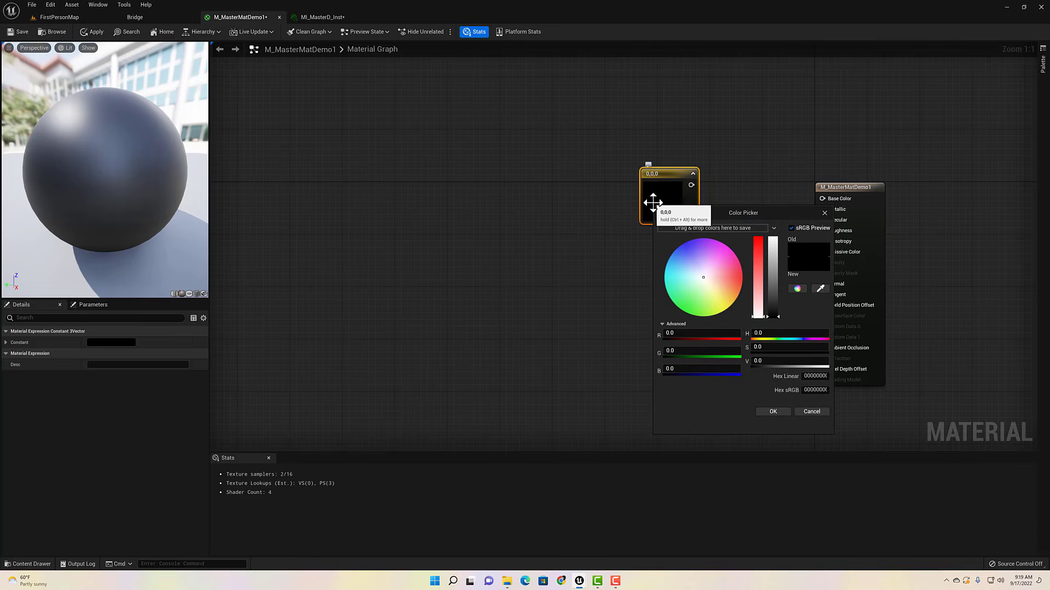
drag(715, 270, 734, 265)
click(773, 261)
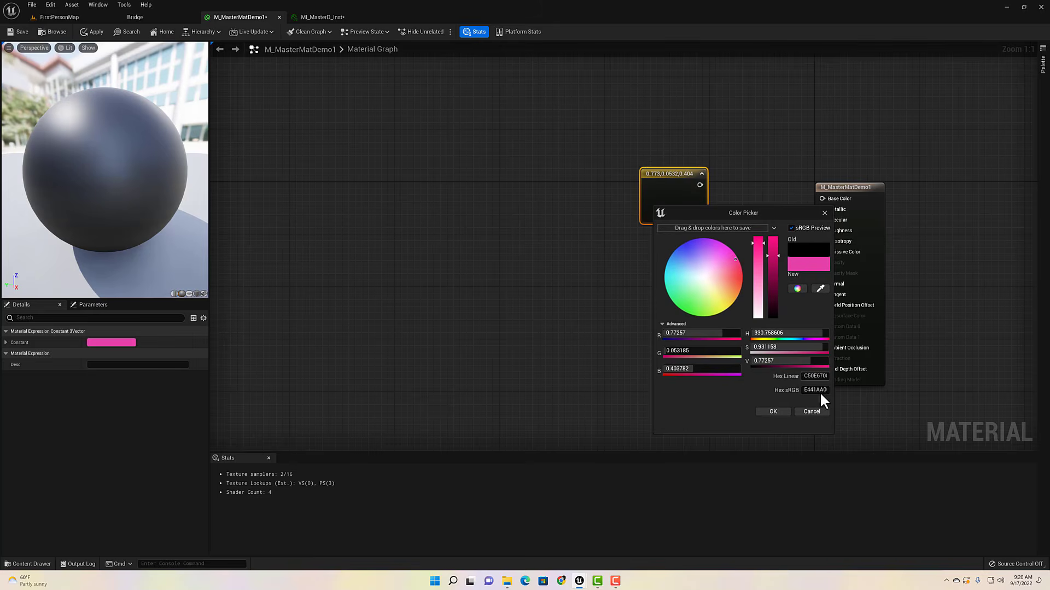
click(773, 411)
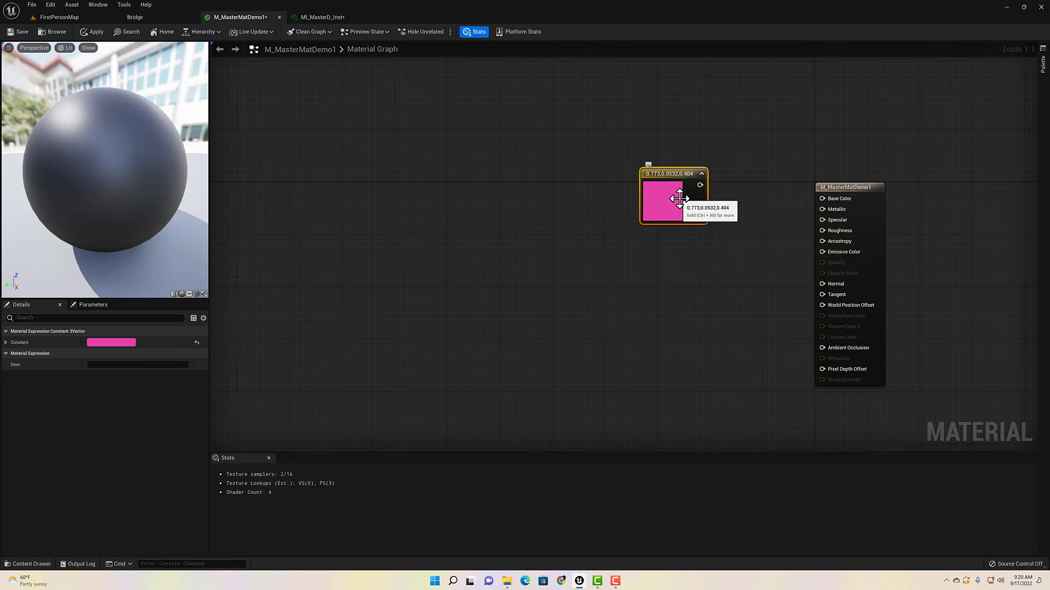
key(Delete)
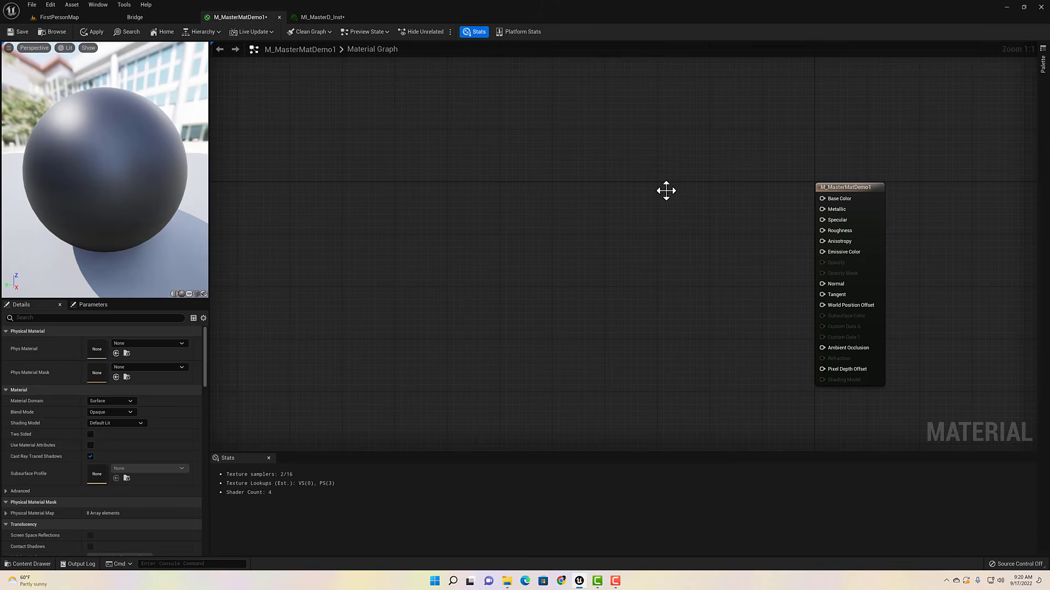
Add a vector parameter named Tint to the material graph and place it up and left of the material's result node.
click(683, 167)
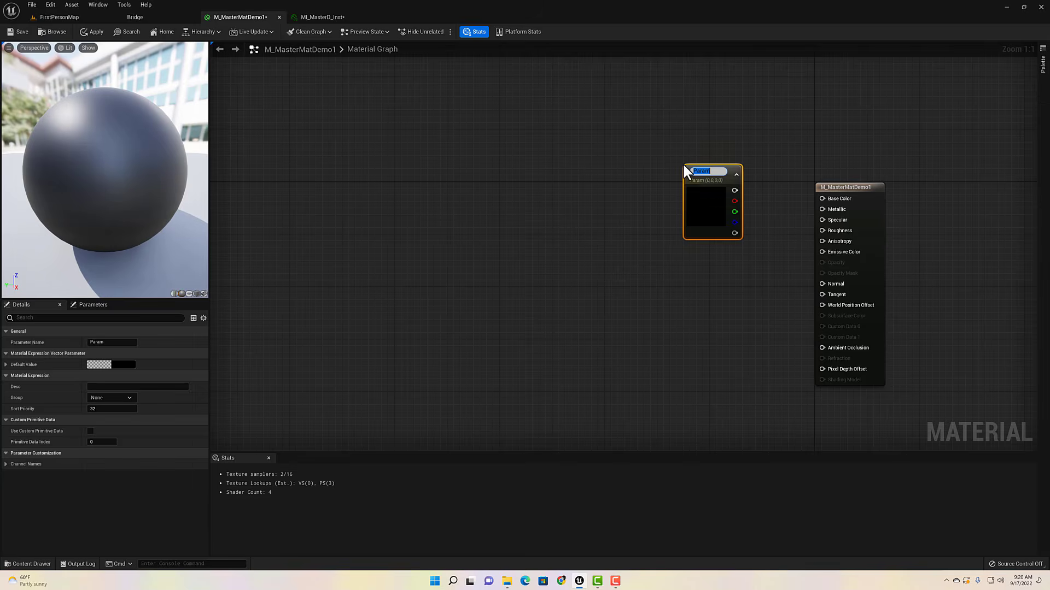
text(Tint)
drag(688, 166, 642, 92)
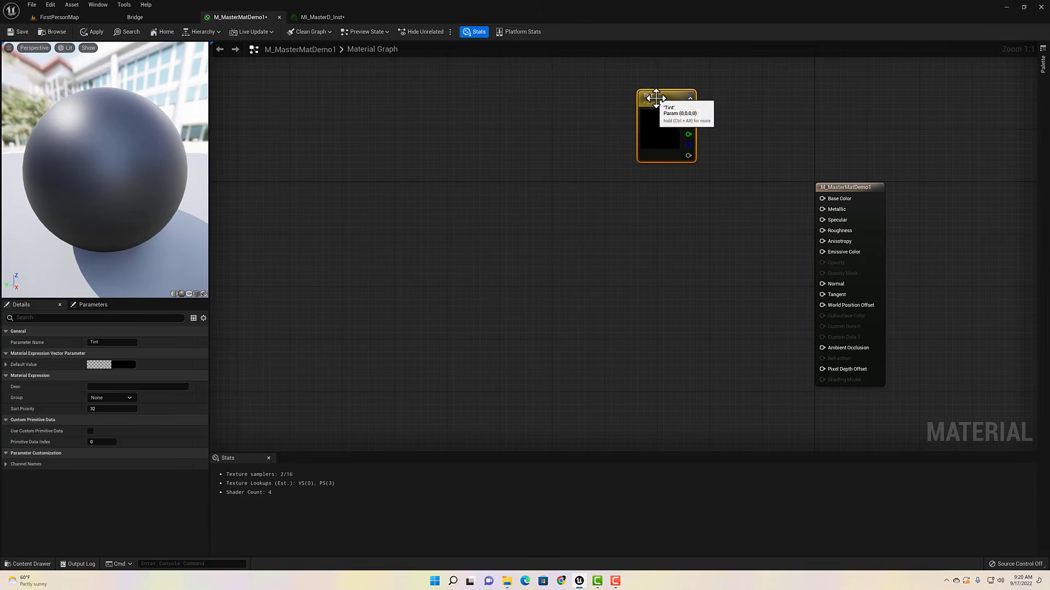
Add a Texture Sample below Tint, convert it to a parameter named Diffuse, and shift it slightly left.
click(641, 192)
right_click(680, 197)
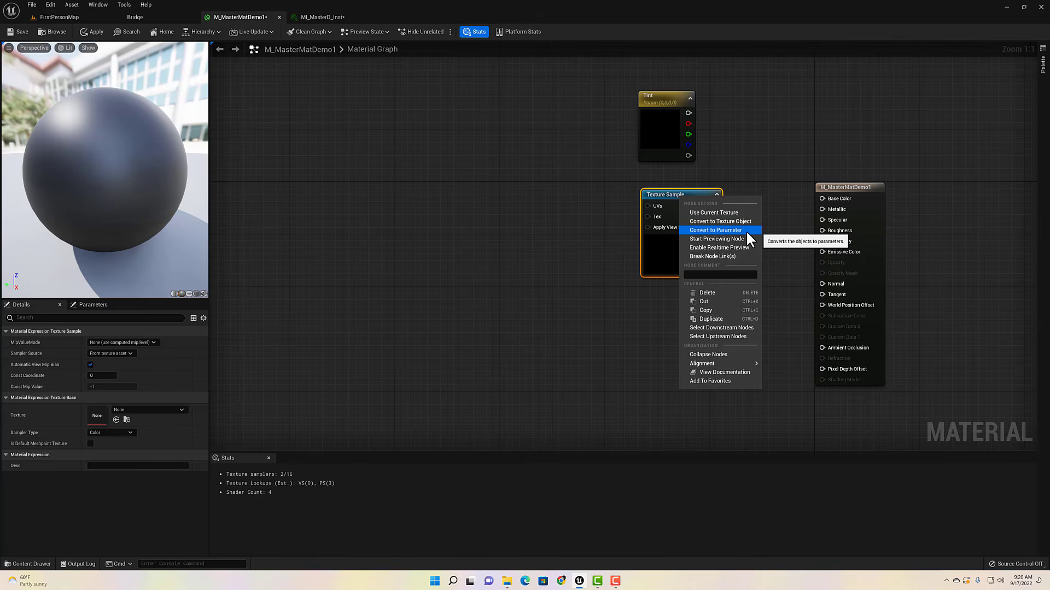
click(715, 230)
text(Diffu)
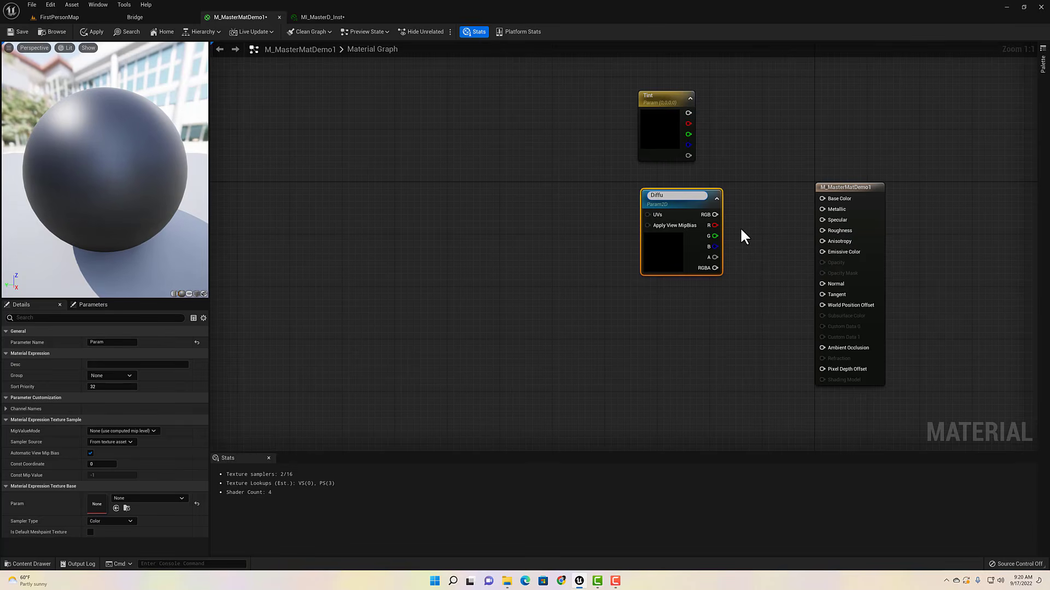
text(se)
key(Return)
drag(701, 196, 652, 188)
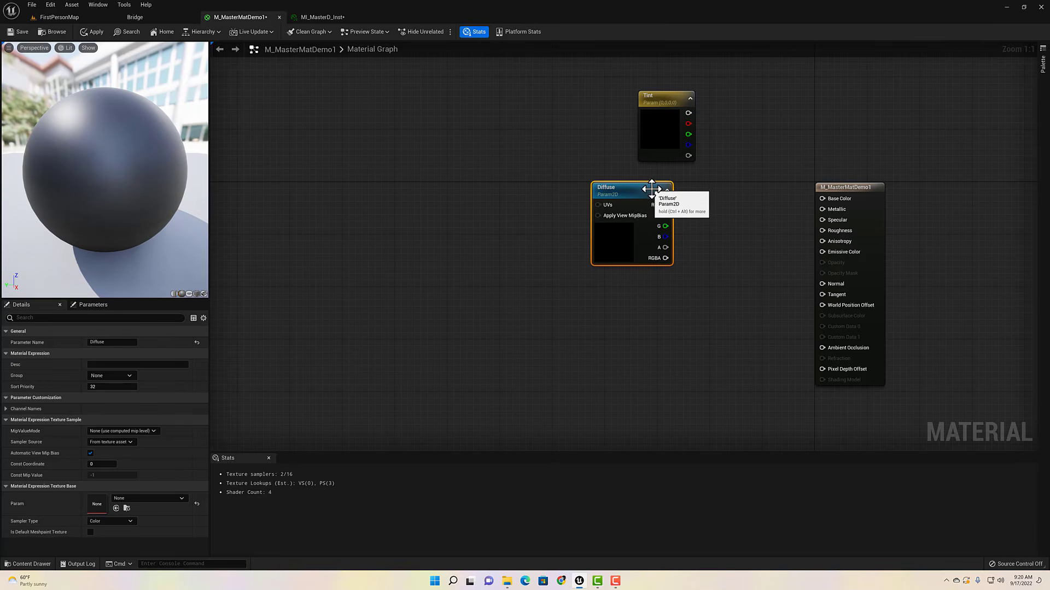
Add a Multiply node and connect Tint's color output to input A and Diffuse's RGB output to input B.
click(719, 173)
drag(727, 203, 666, 206)
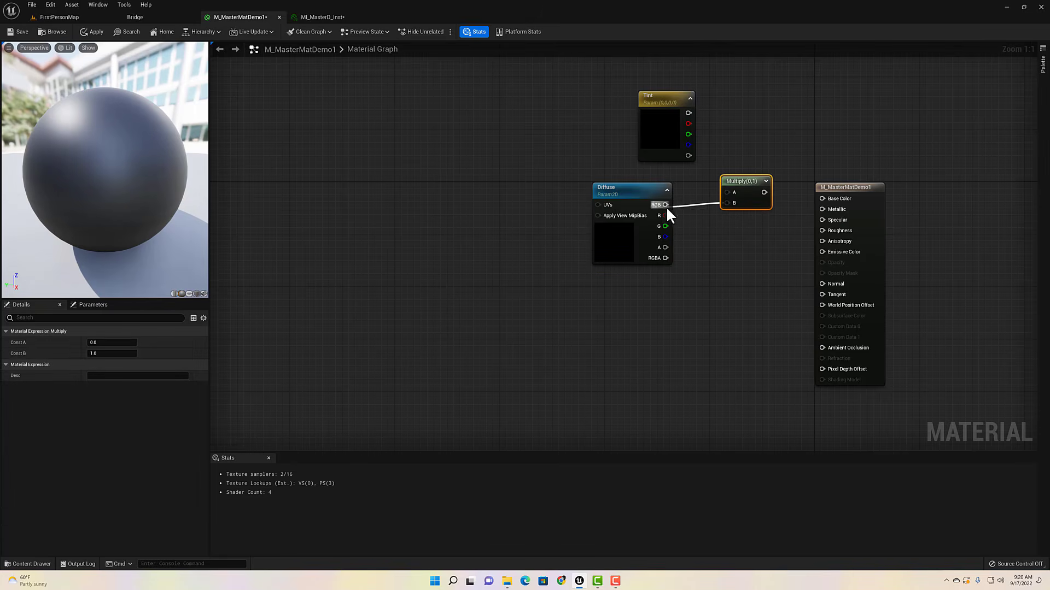
drag(688, 113, 725, 189)
Assign the T_Brick_Cut_Stone_D texture to the Diffuse parameter.
click(622, 251)
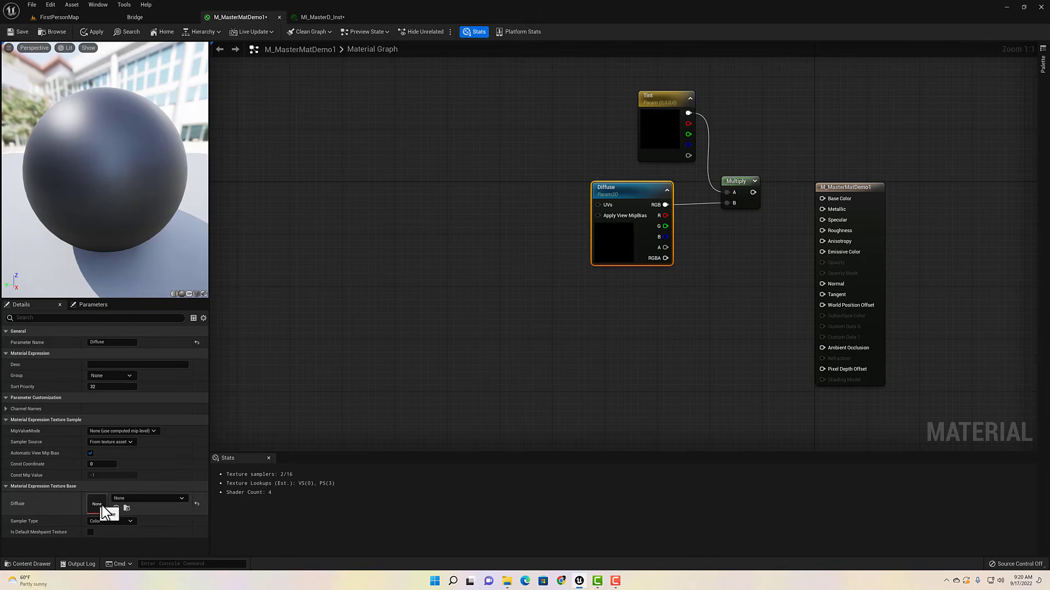
click(133, 500)
text(_D)
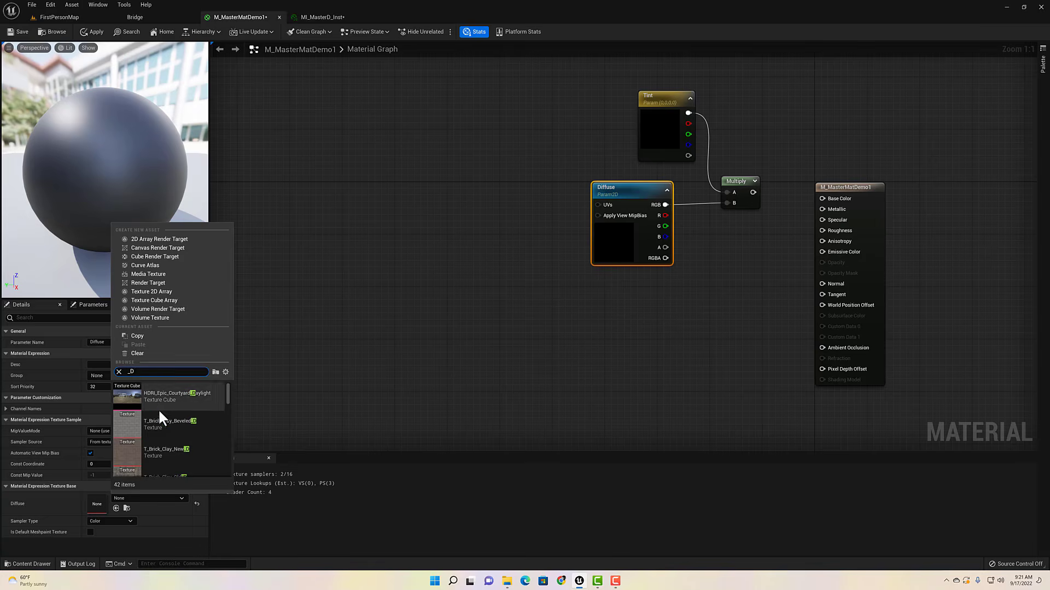
scroll(187, 429, down, 5)
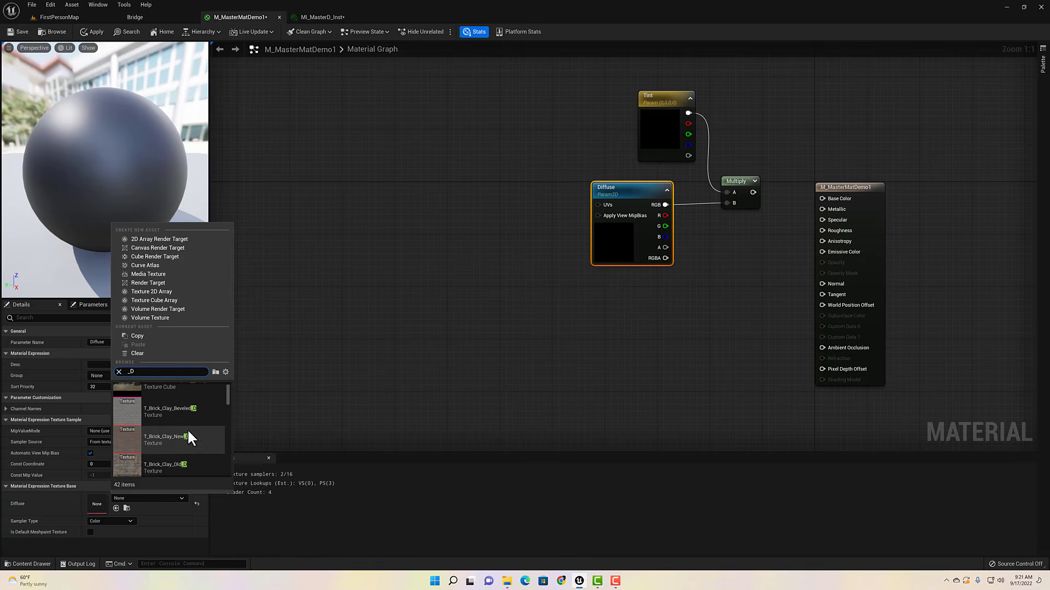
scroll(187, 429, up, 2)
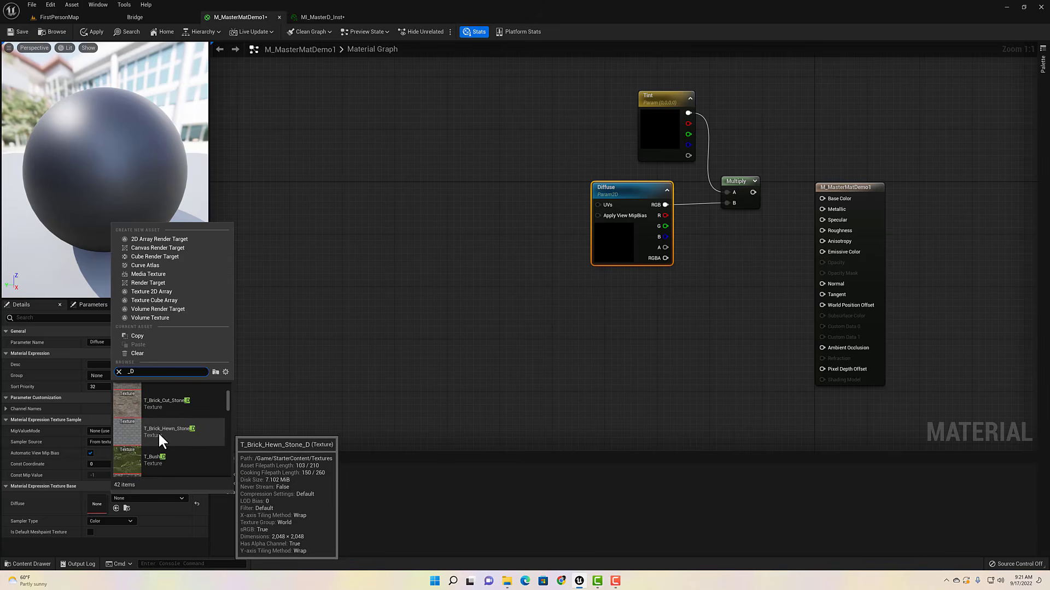
scroll(157, 440, up, 1)
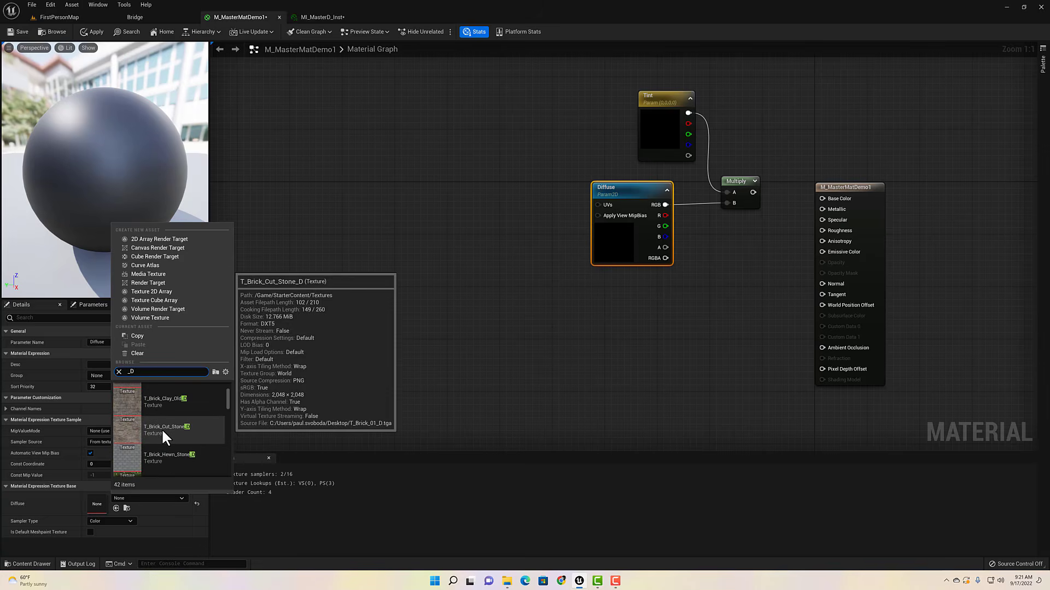
click(162, 428)
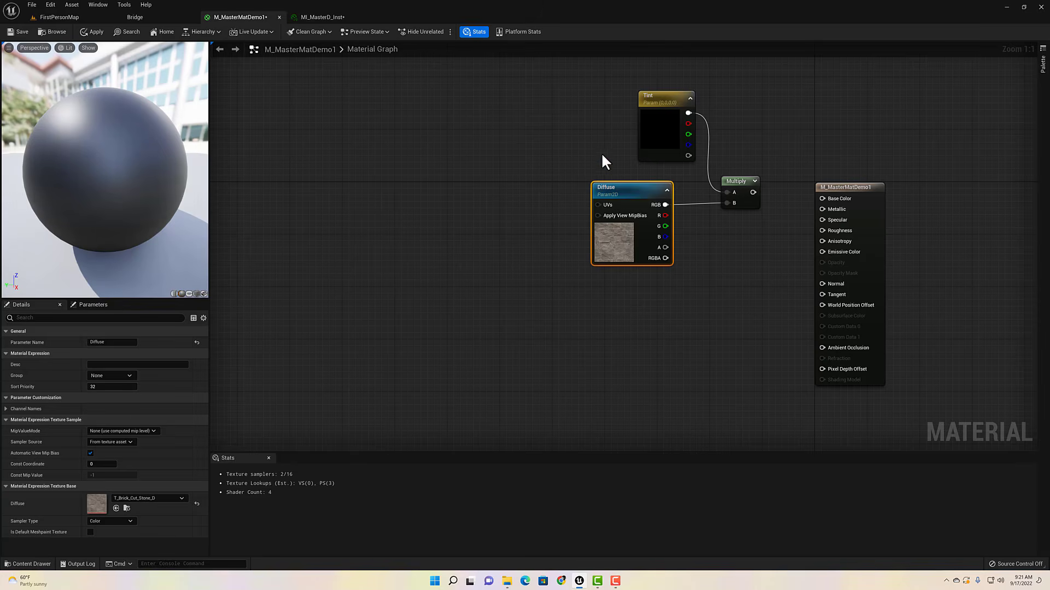
Connect the Multiply output to the material's Base Color and set Tint's default color to white.
drag(749, 191, 822, 199)
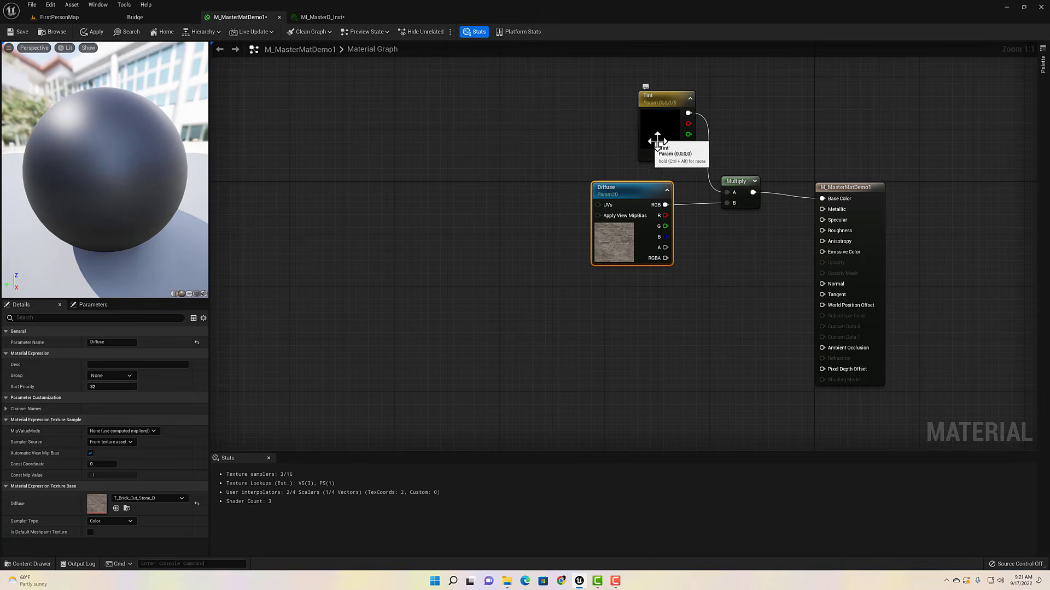
double_click(651, 129)
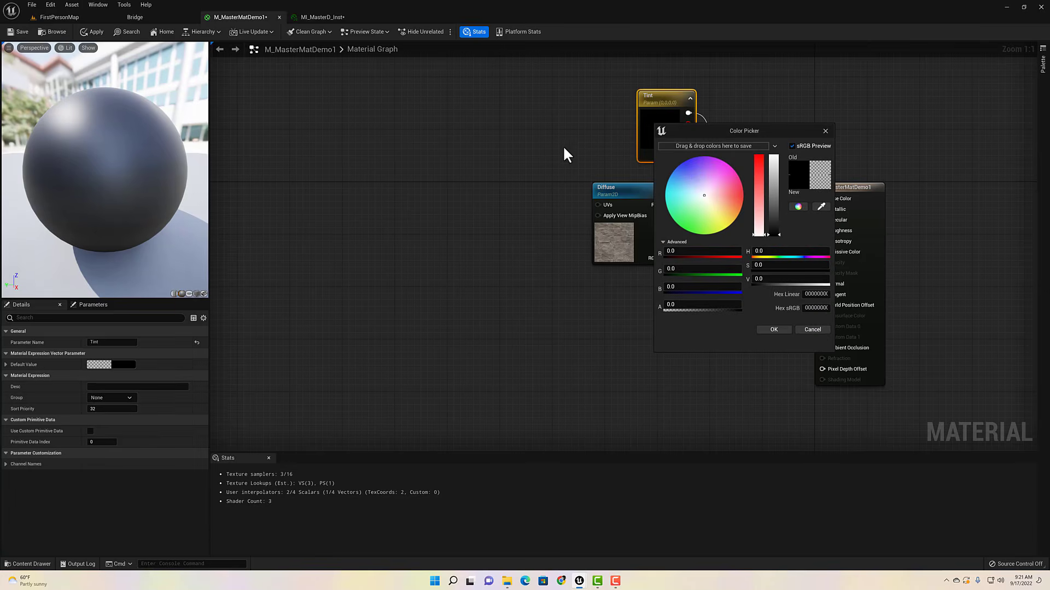
drag(779, 213, 776, 104)
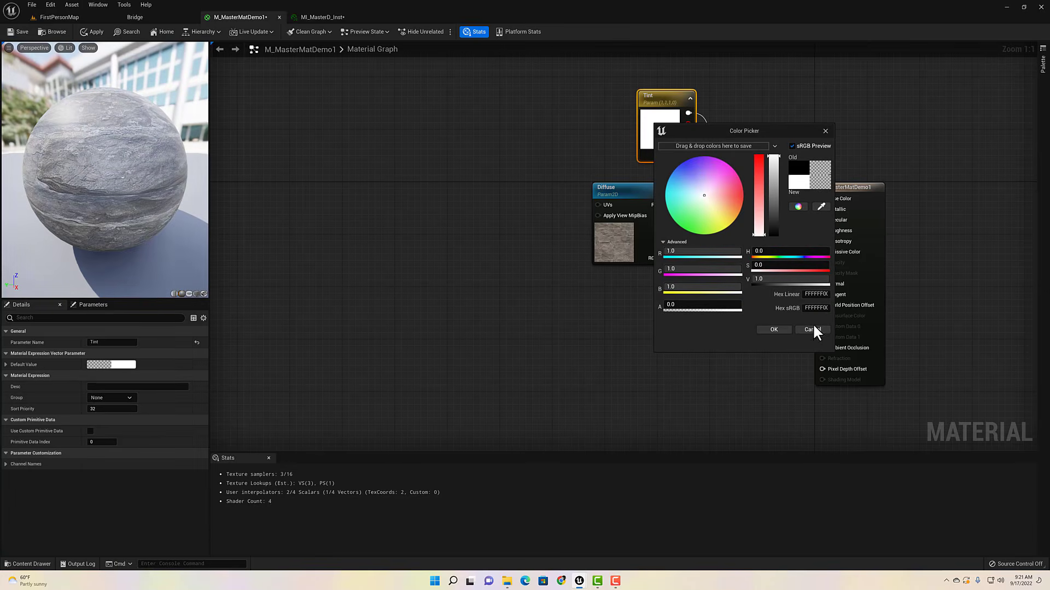
click(773, 329)
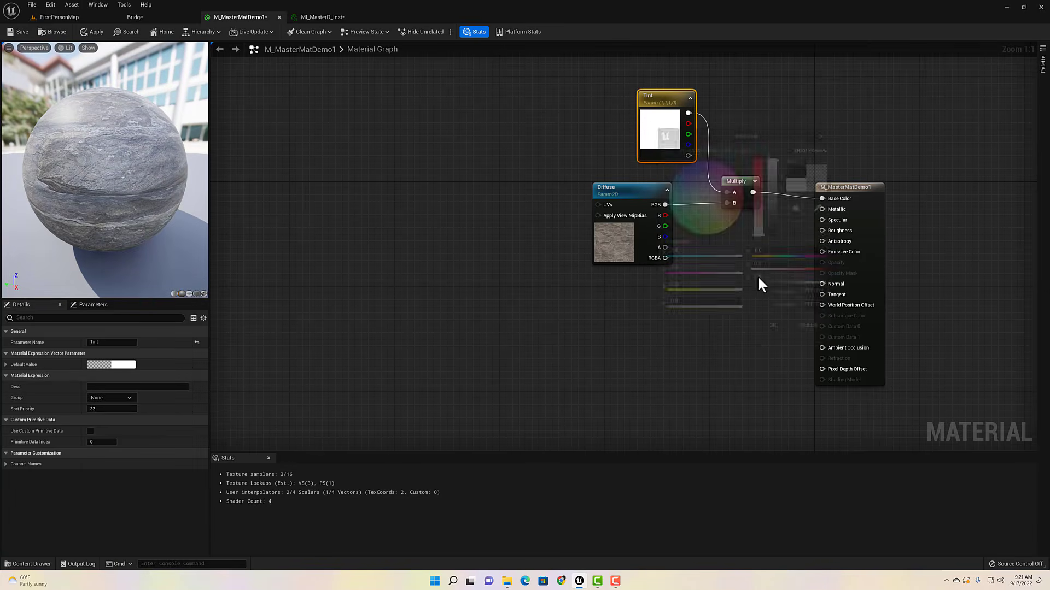
Switch the preview mesh to a cube and rotate it to show the brick surface at an angle.
click(196, 294)
mouse_move(145, 207)
mouse_down()
mouse_move(112, 209)
mouse_move(148, 216)
mouse_move(87, 208)
mouse_up()
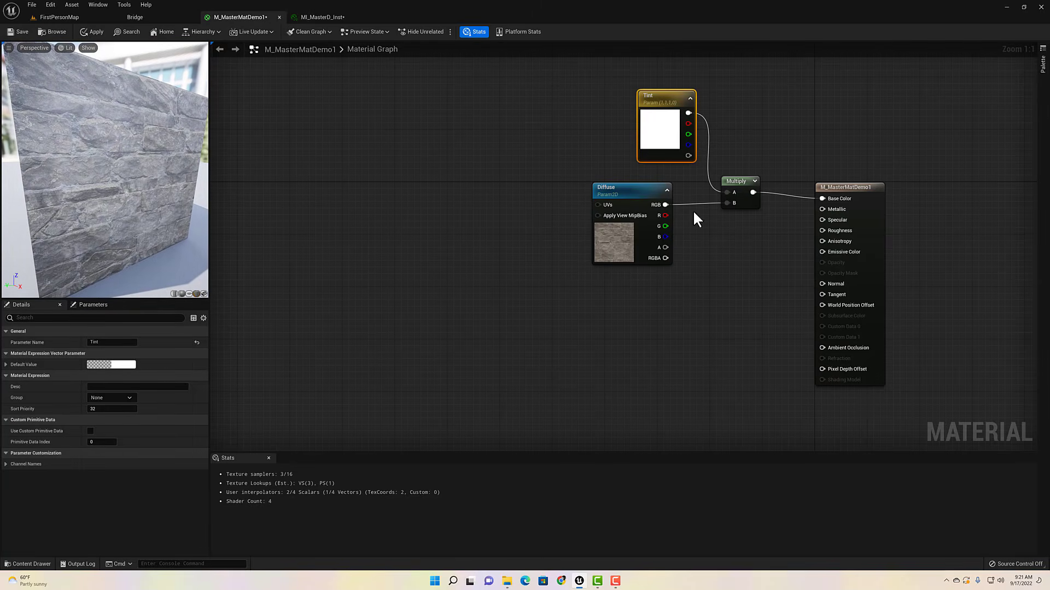
Move Tint closer above Diffuse and enclose Tint, Diffuse and Multiply in a comment box named Color.
drag(651, 99, 625, 112)
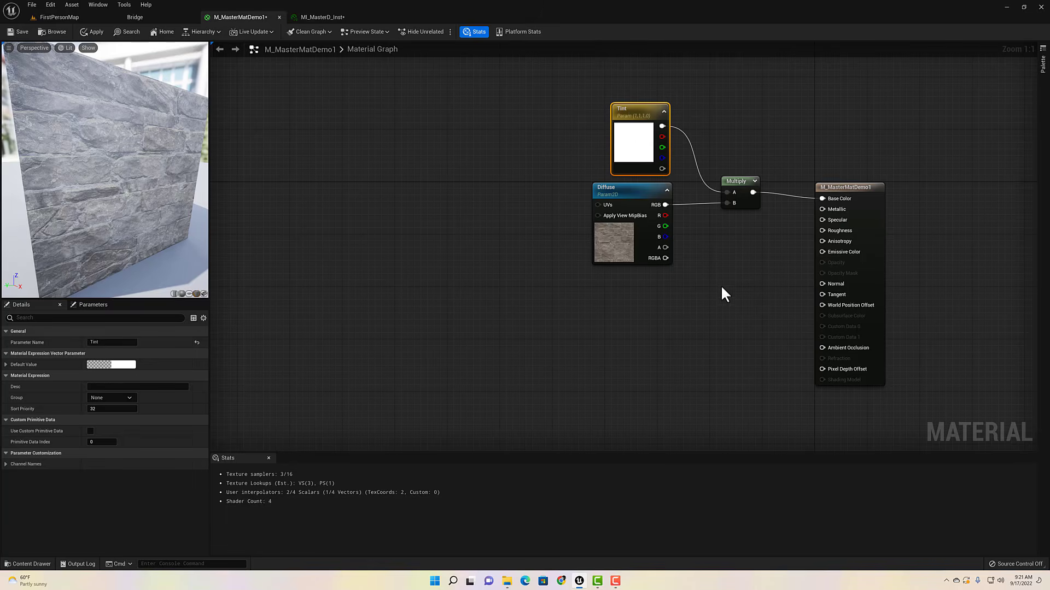
drag(552, 94, 777, 277)
key(c)
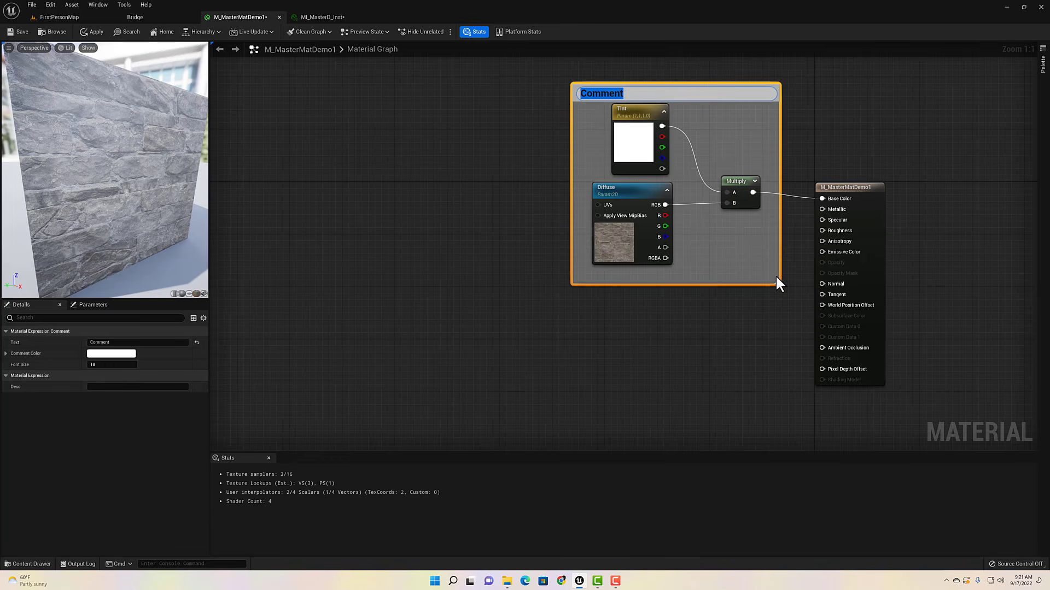
text(Color)
key(Return)
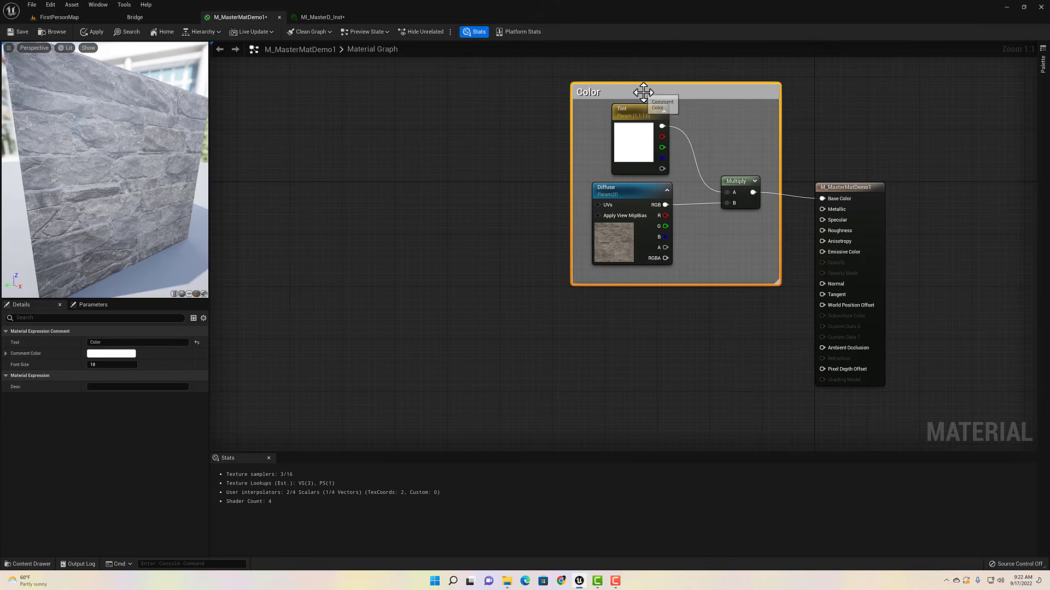
Assign both the Tint and Diffuse parameters to the parameter group Color.
click(628, 111)
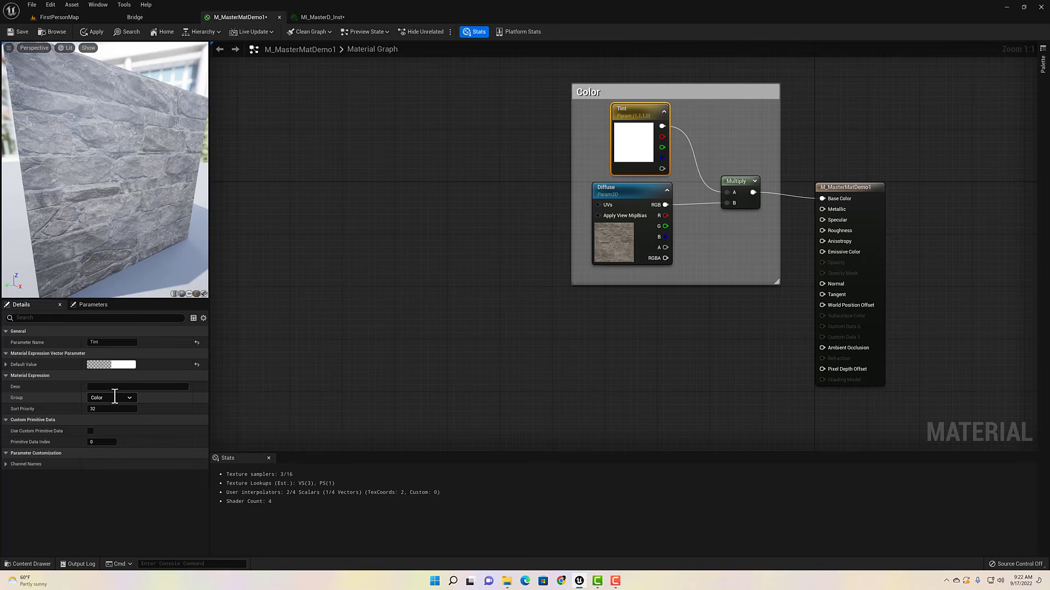
click(615, 189)
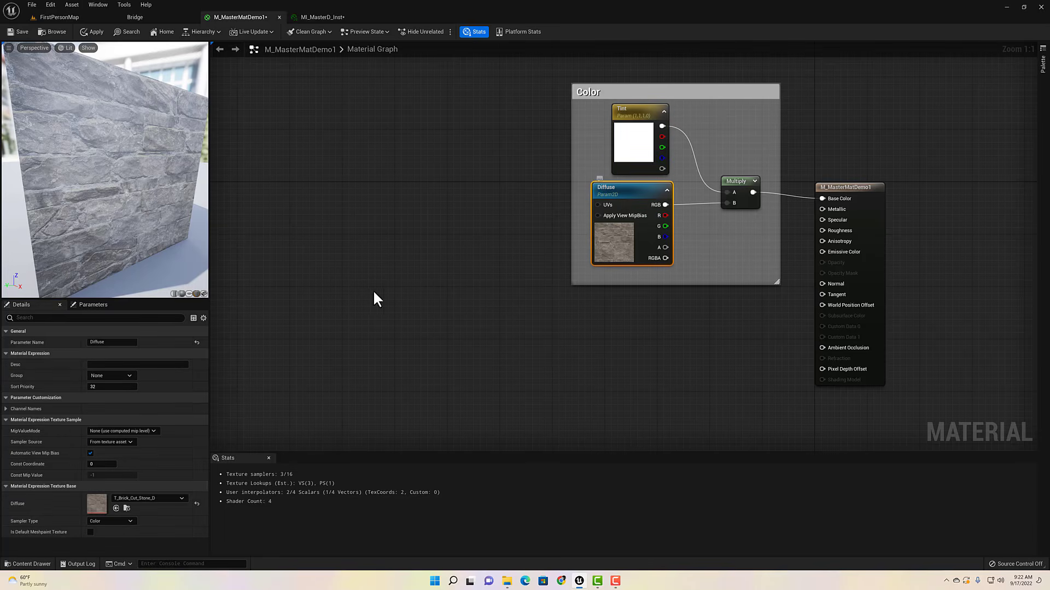
click(130, 375)
Add a TexCoord node left of the Color comment and a scalar parameter named U just below it.
click(315, 138)
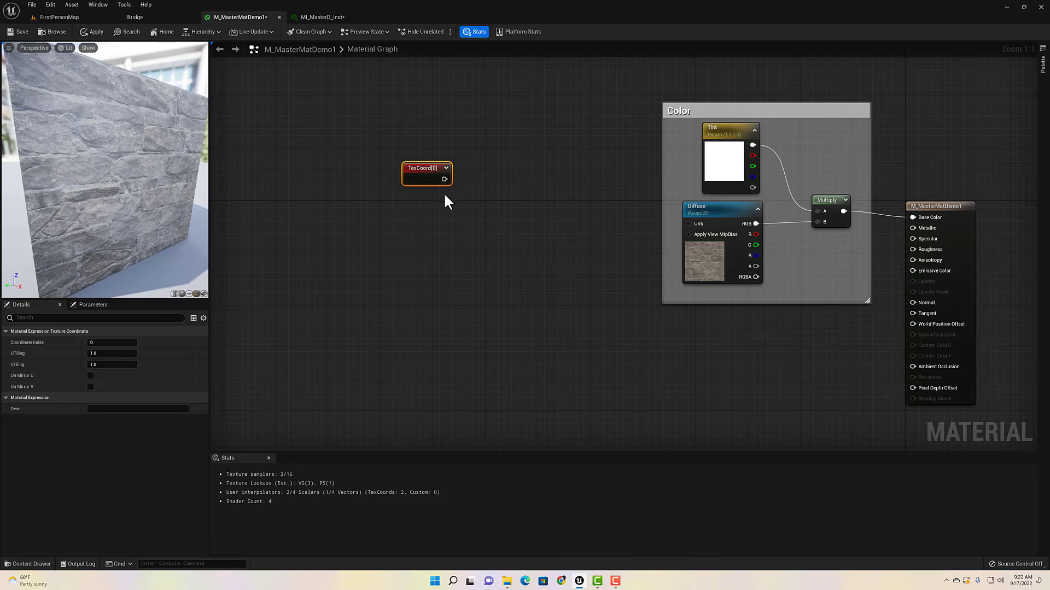
click(433, 220)
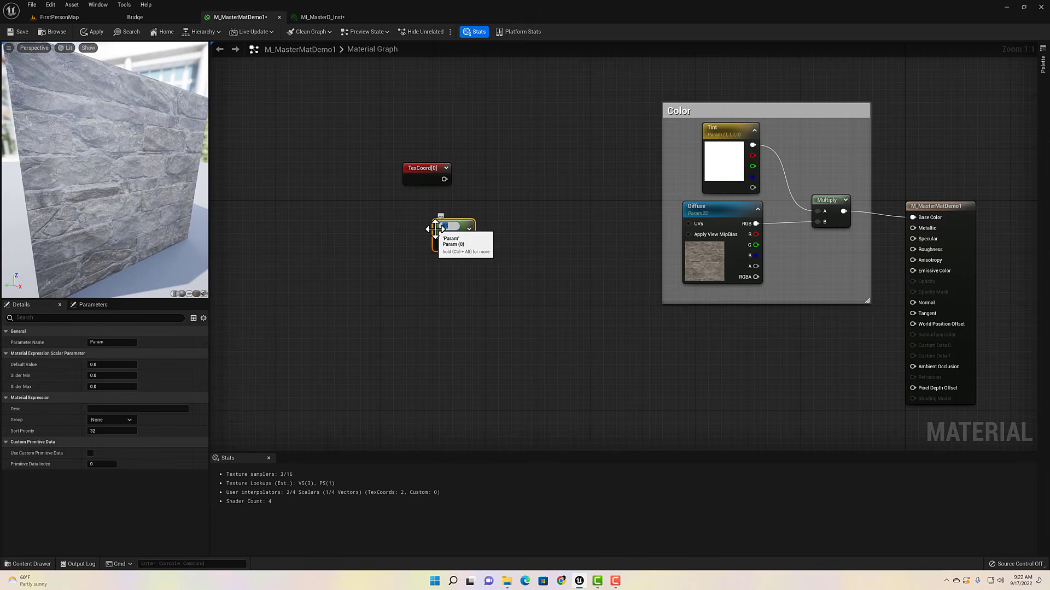
text(U)
key(Return)
drag(451, 232, 446, 213)
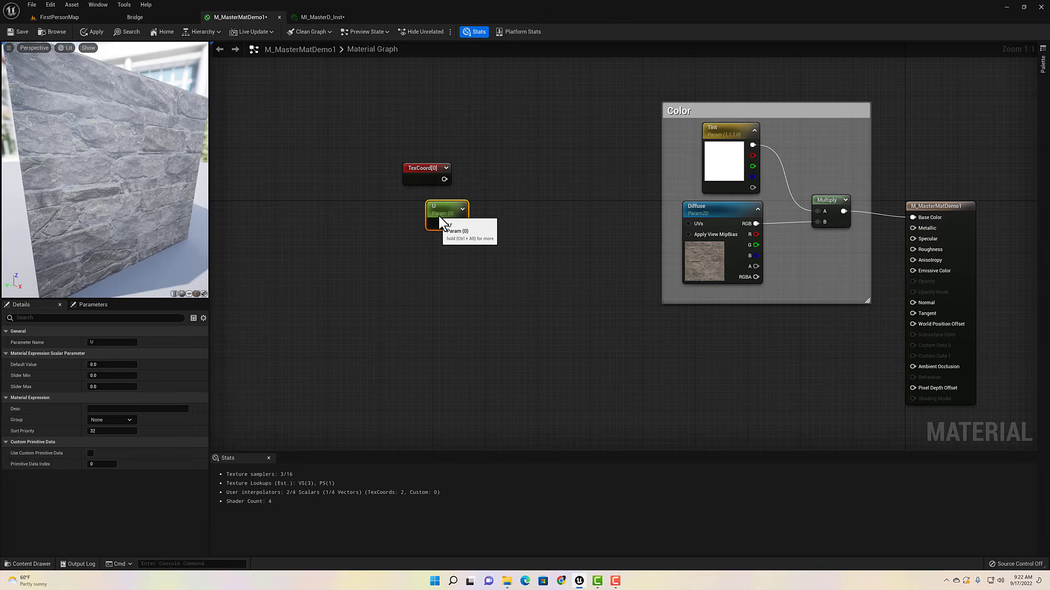
Set the U parameter's default value to 2 and put it in a new parameter group named UV.
click(100, 365)
text(2)
key(Tab)
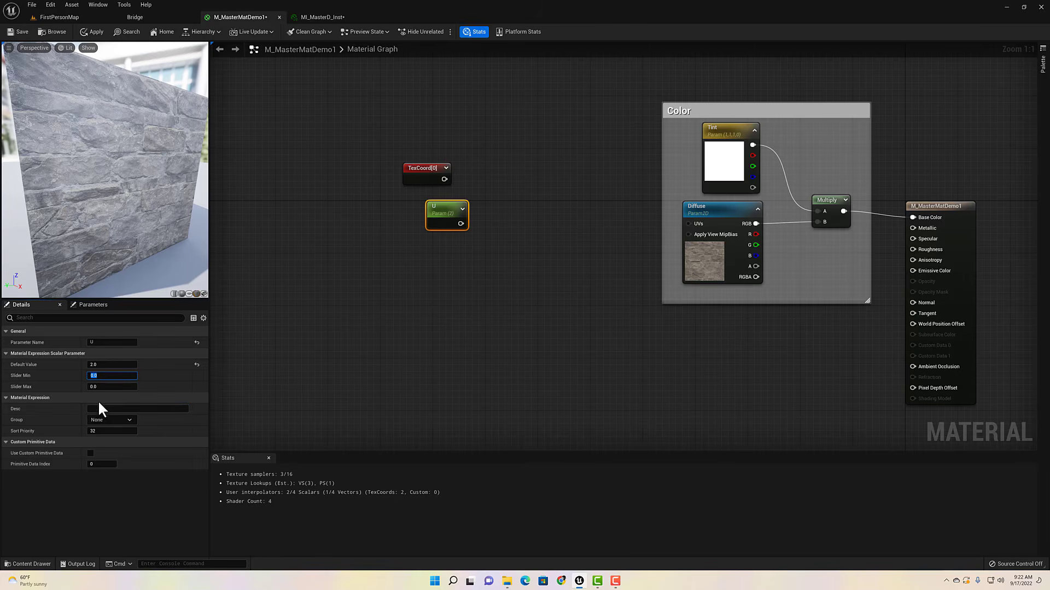
click(109, 416)
text(UF)
key(BackSpace)
text(V)
key(Return)
Duplicate the U parameter directly below the original and rename the copy V.
drag(436, 214, 438, 237)
key(ctrl+w)
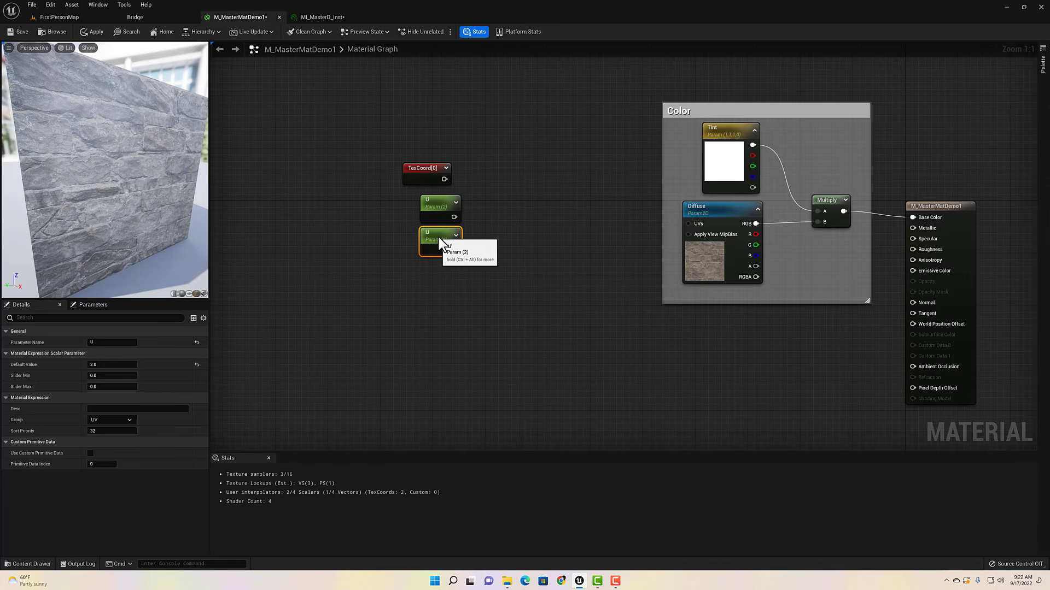
double_click(116, 343)
text(V)
key(Return)
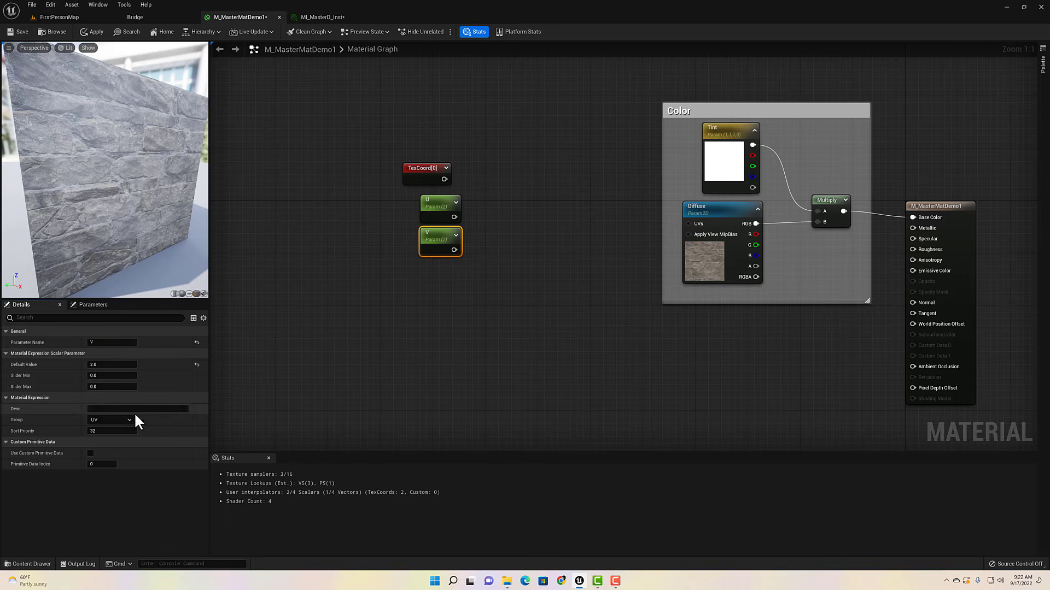
Combine U and V with an AppendVector node, and add a Multiply node with TexCoord in A and the Append output in B.
right_click(468, 213)
text(appen)
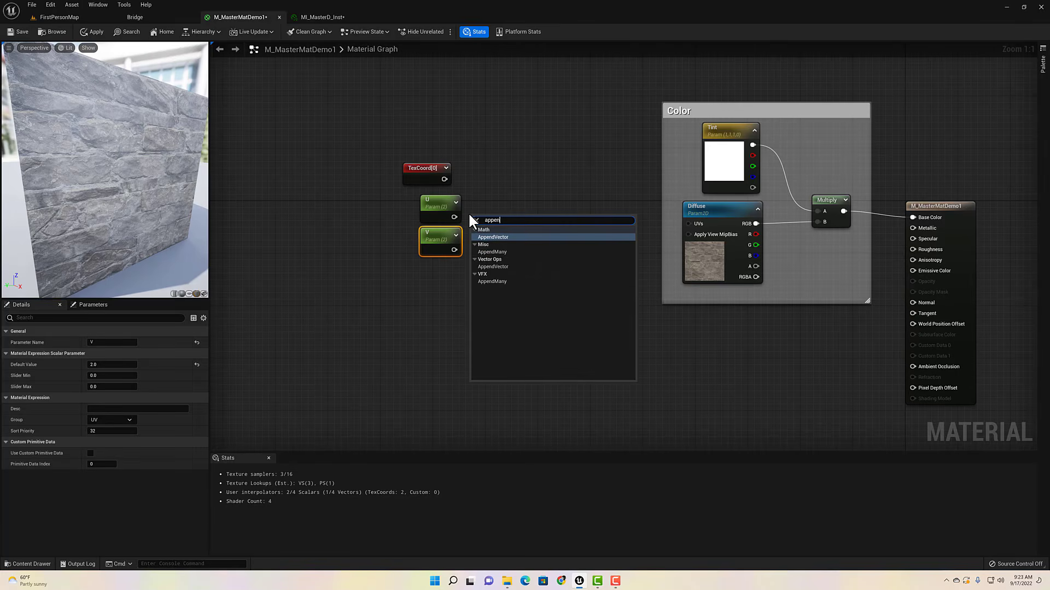
key(Return)
drag(454, 217, 454, 250)
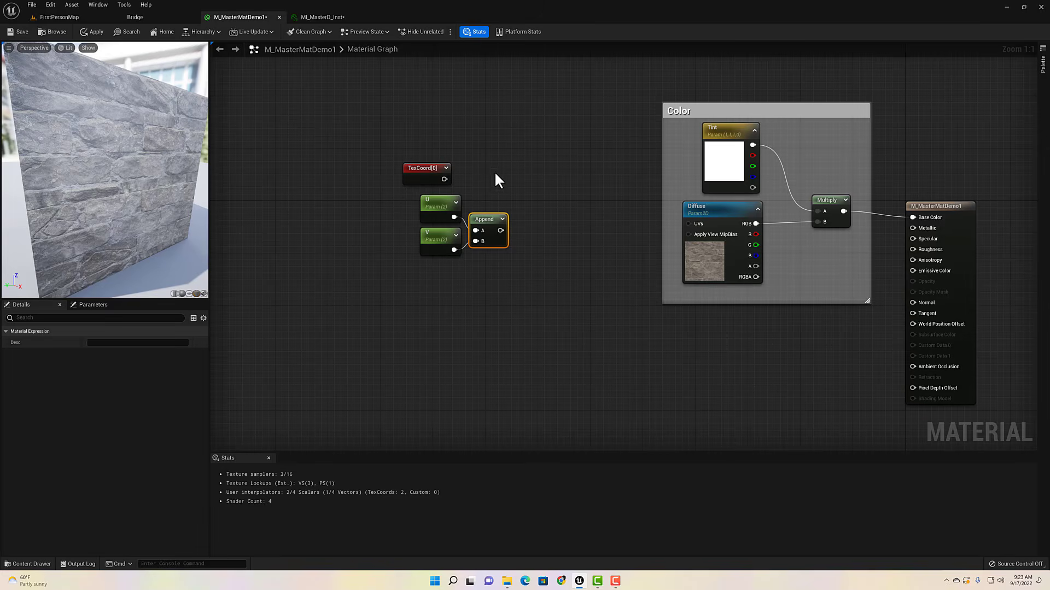
click(512, 165)
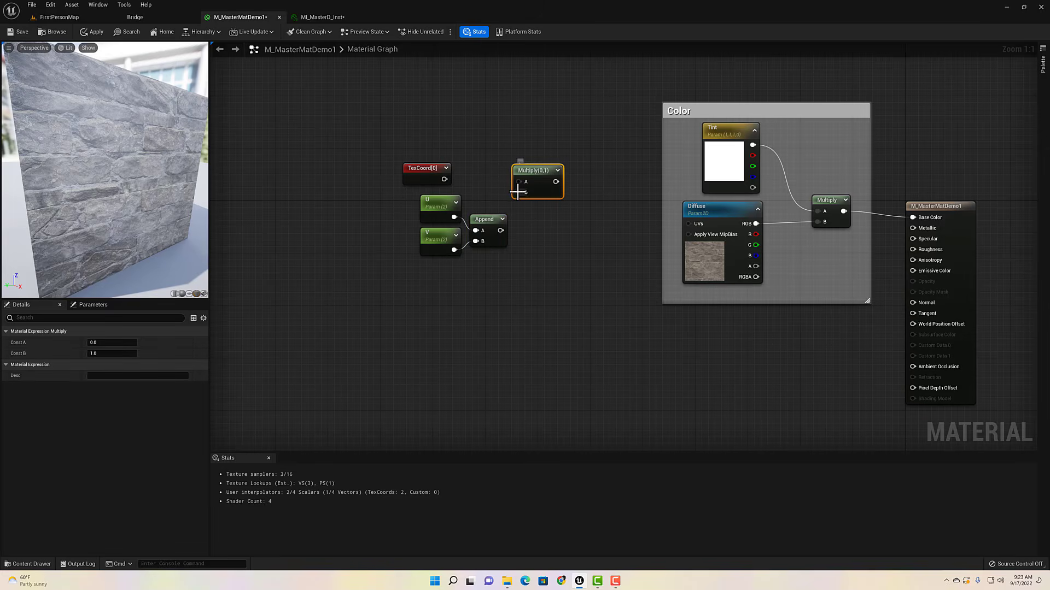
drag(500, 230, 444, 179)
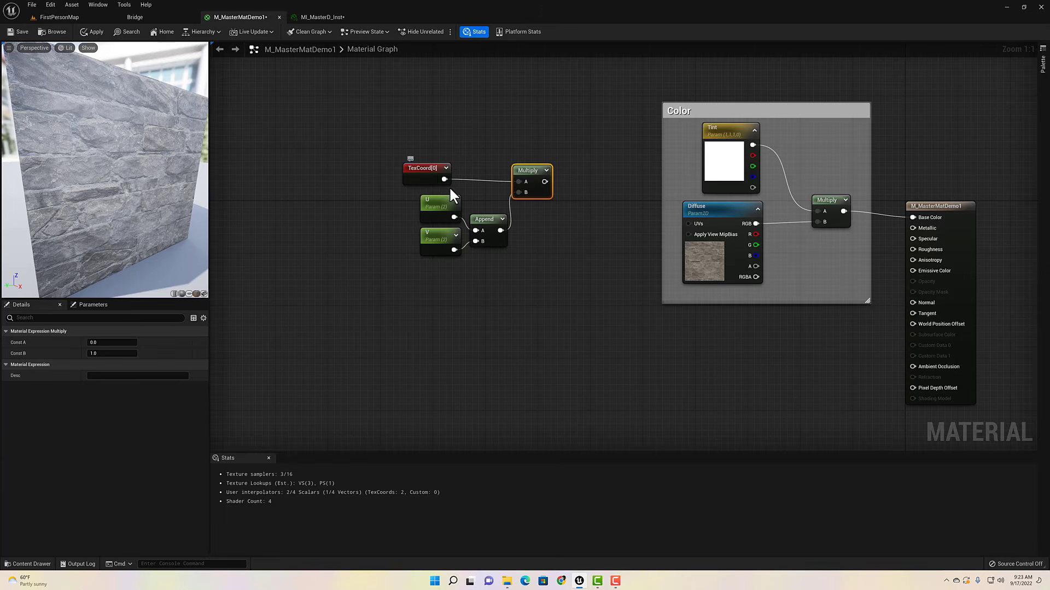
Enclose the texture coordinate nodes in a comment box named UV and connect their Multiply output to Diffuse's UVs input.
drag(381, 138, 561, 283)
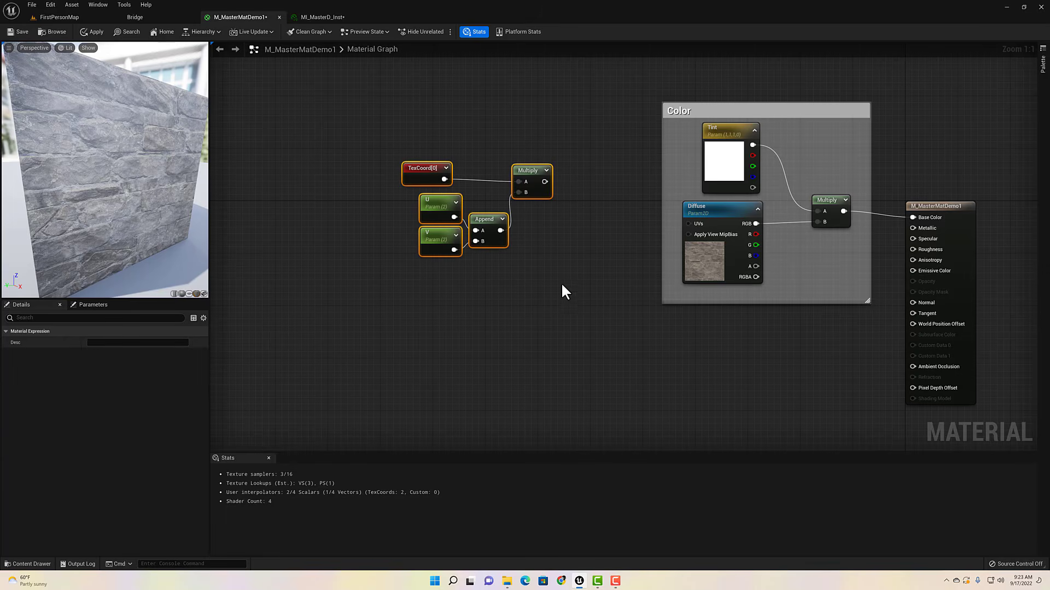
text(cUV)
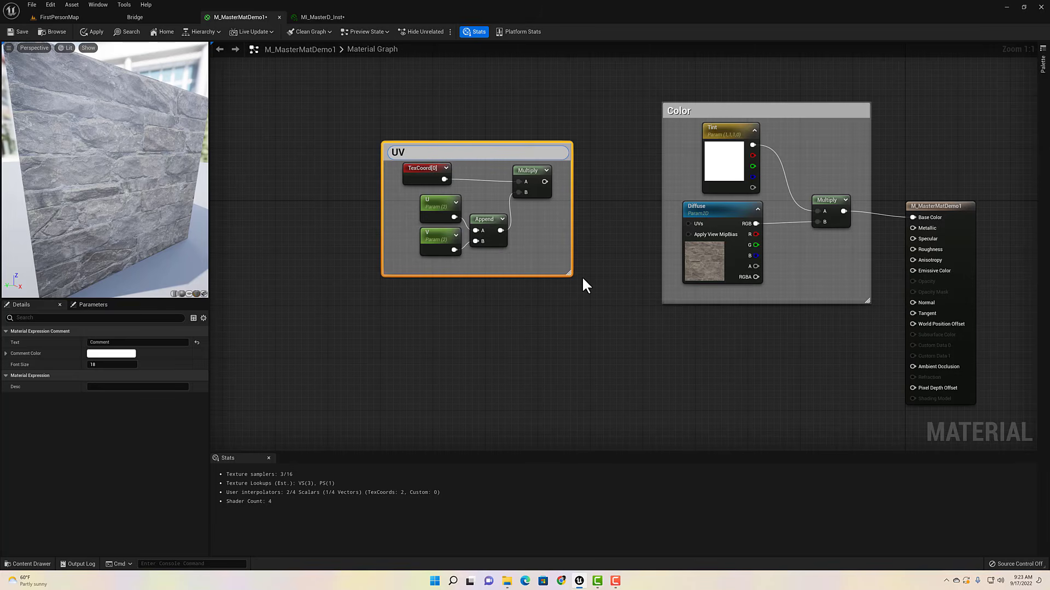
key(Return)
drag(544, 182, 688, 224)
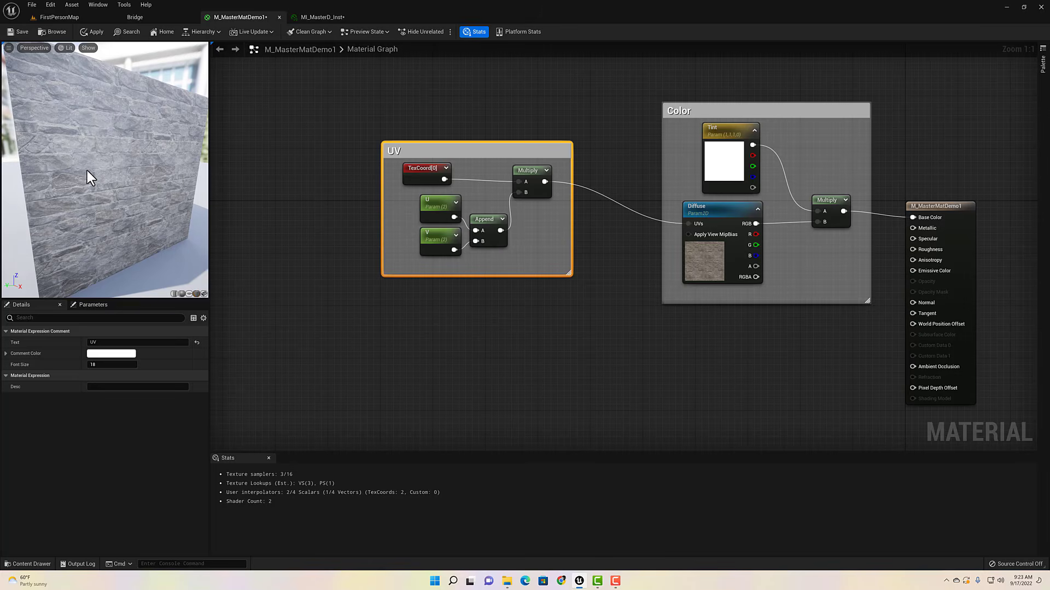
drag(107, 166, 175, 168)
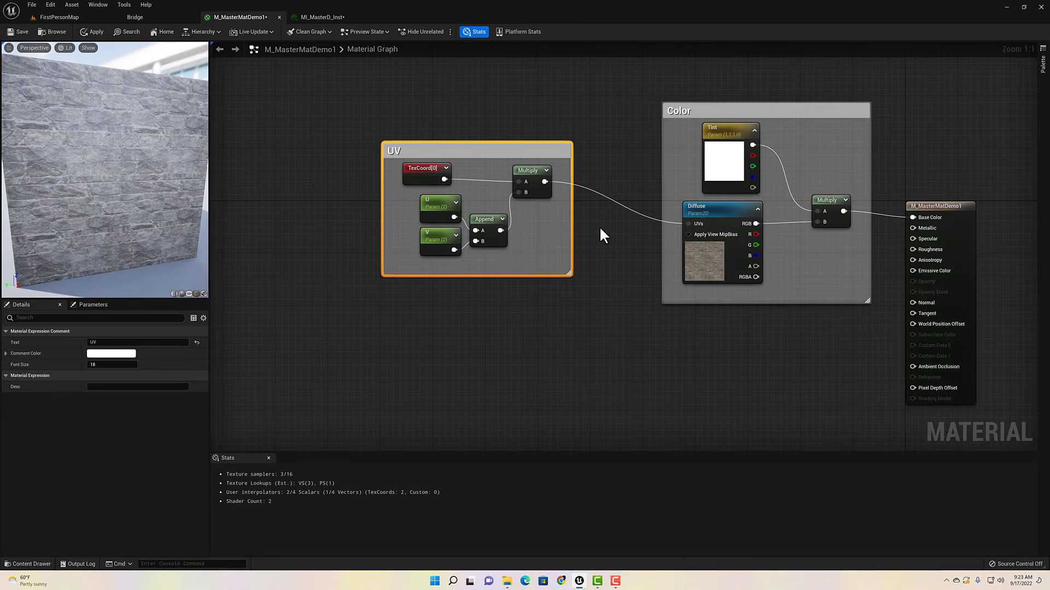
Move the UV and Color comment groups together up and left, away from the material's result node.
drag(432, 85, 719, 299)
drag(717, 110, 587, 77)
click(779, 226)
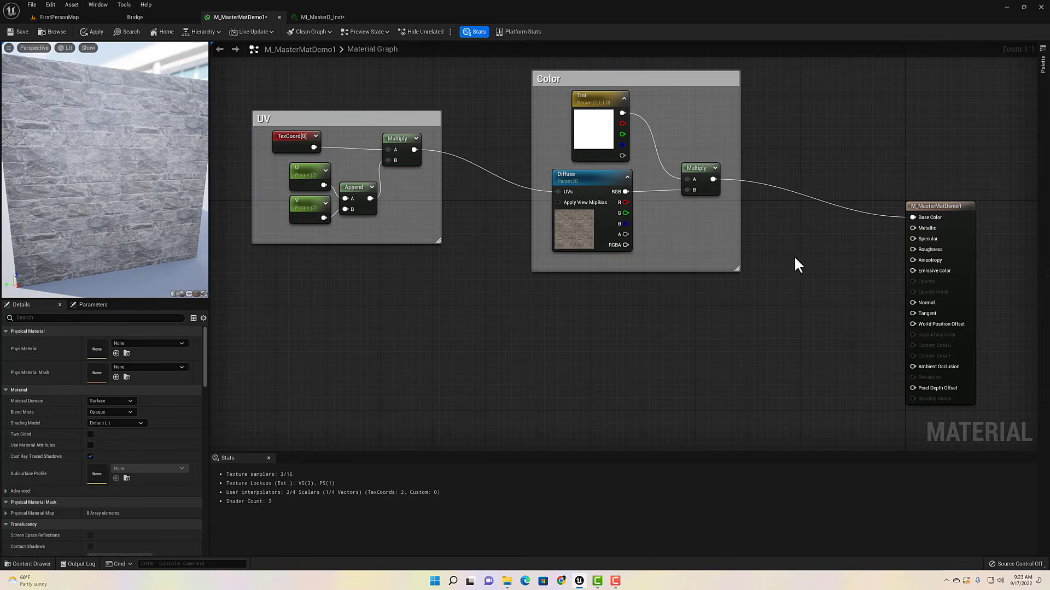
Add a scalar parameter named Metal between the Color comment and the material's result node.
click(796, 233)
text(Metal)
key(Return)
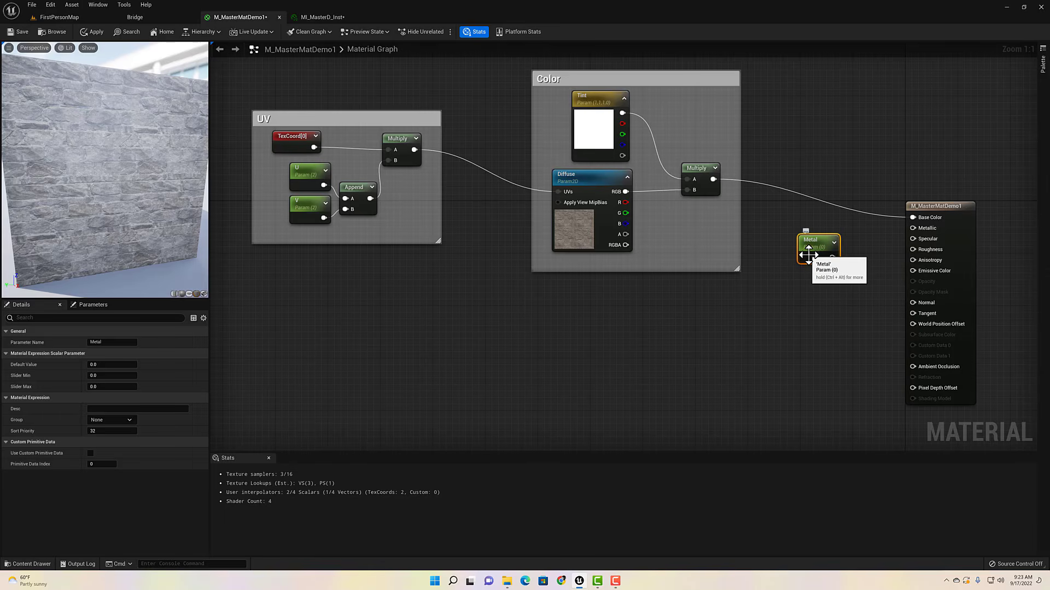
Duplicate the Metal parameter, set the default value to 1, and rename the copy Rough.
key(ctrl+d)
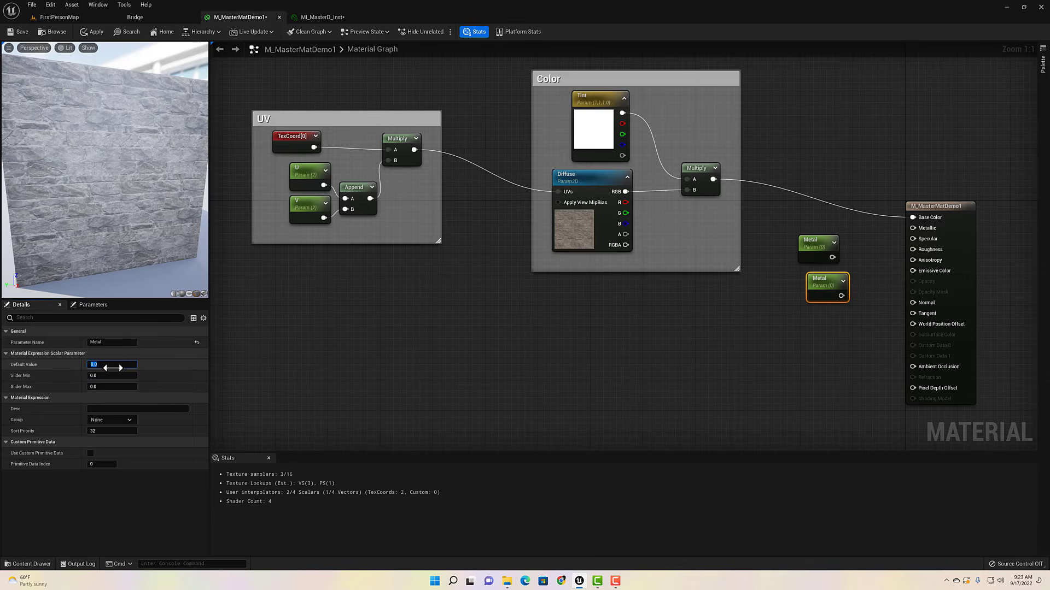
text(1)
click(113, 342)
text(Rough)
key(Return)
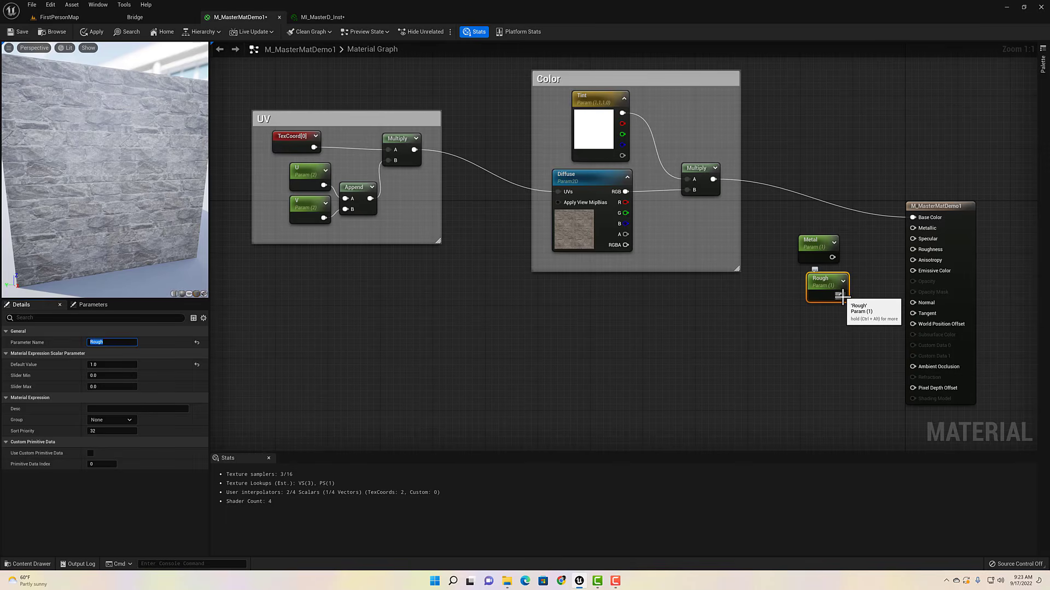
Connect Rough to Roughness and Metal to Metallic on the result node, and align Rough under Metal.
drag(840, 296, 913, 249)
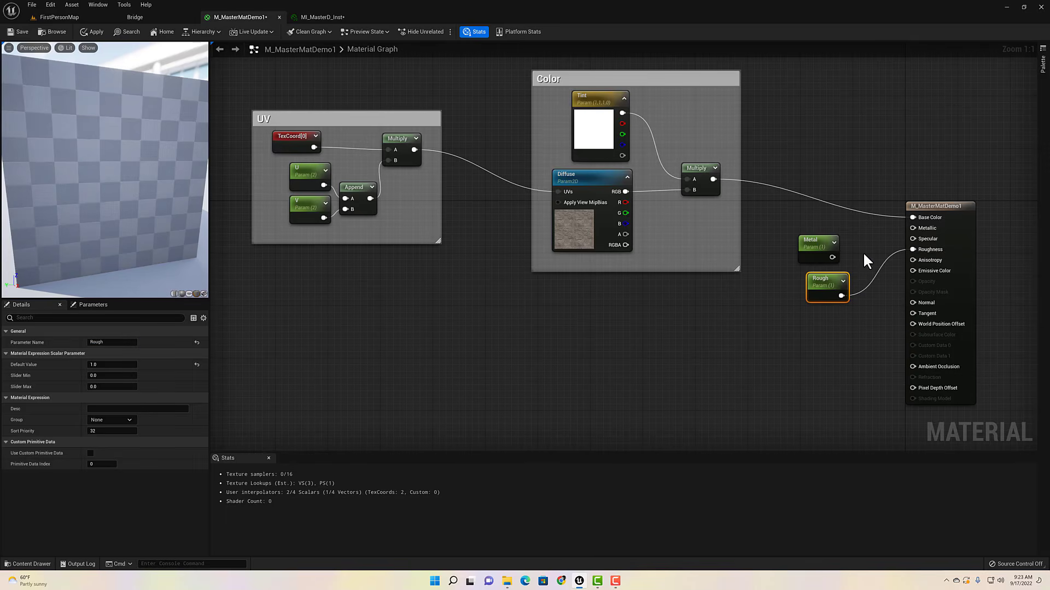
drag(832, 257, 913, 228)
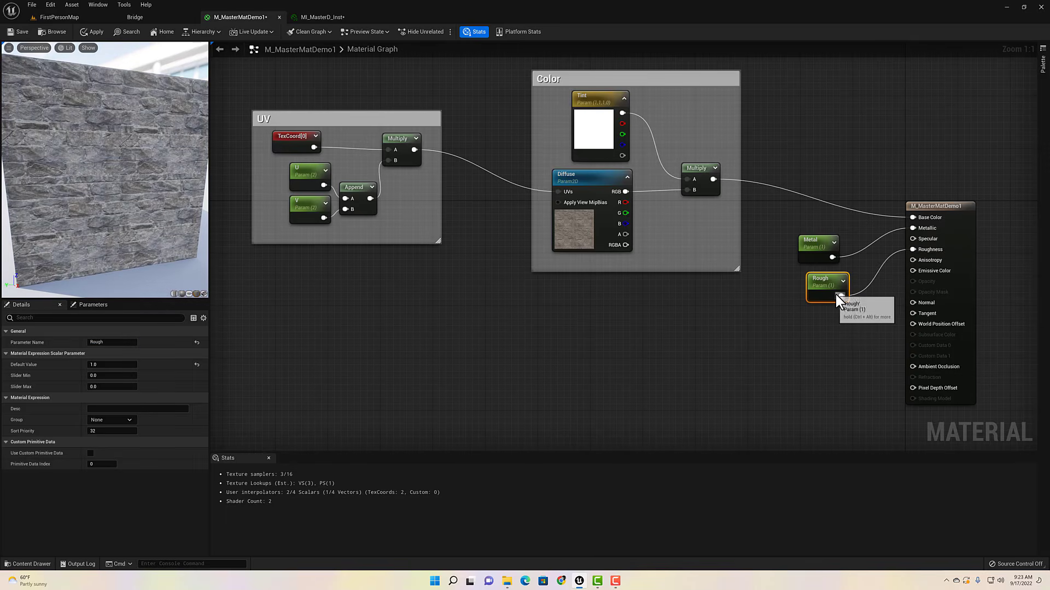
drag(822, 282, 817, 280)
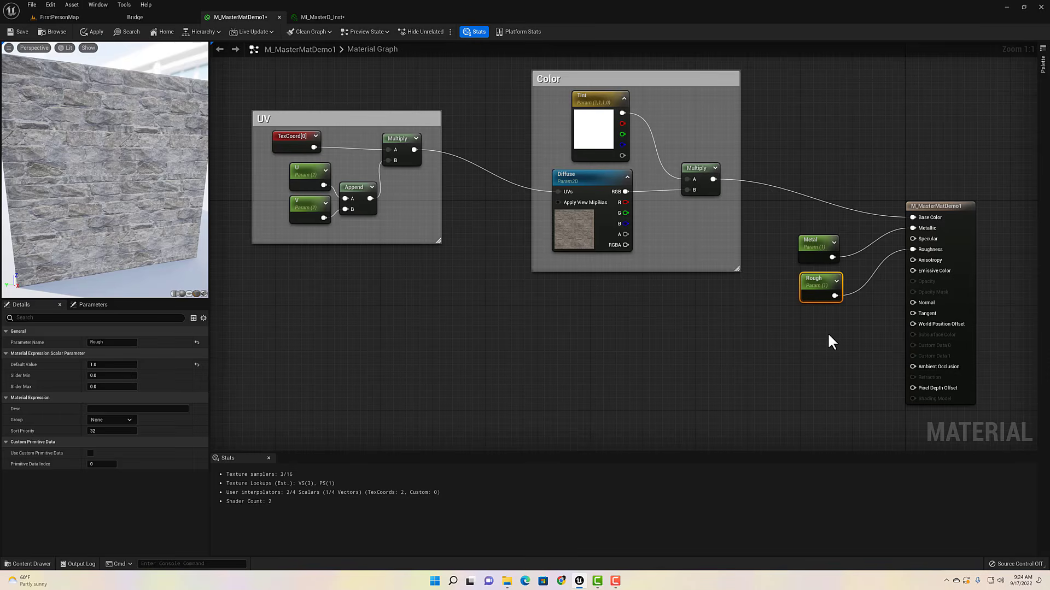
Add a Texture Sample below the Color comment and convert it to a parameter named Normal.
click(628, 381)
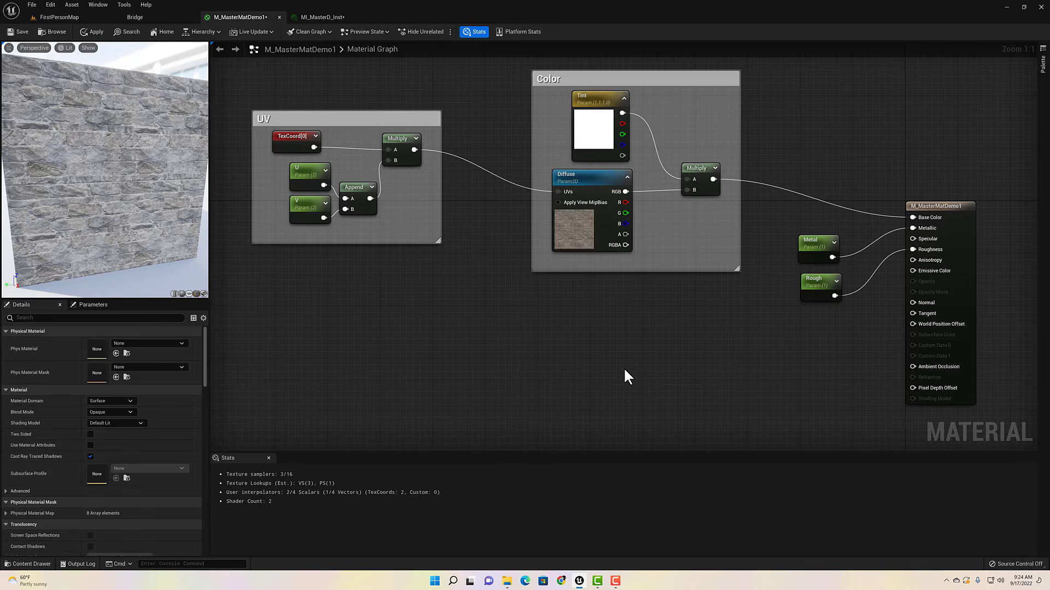
click(624, 366)
right_click(645, 374)
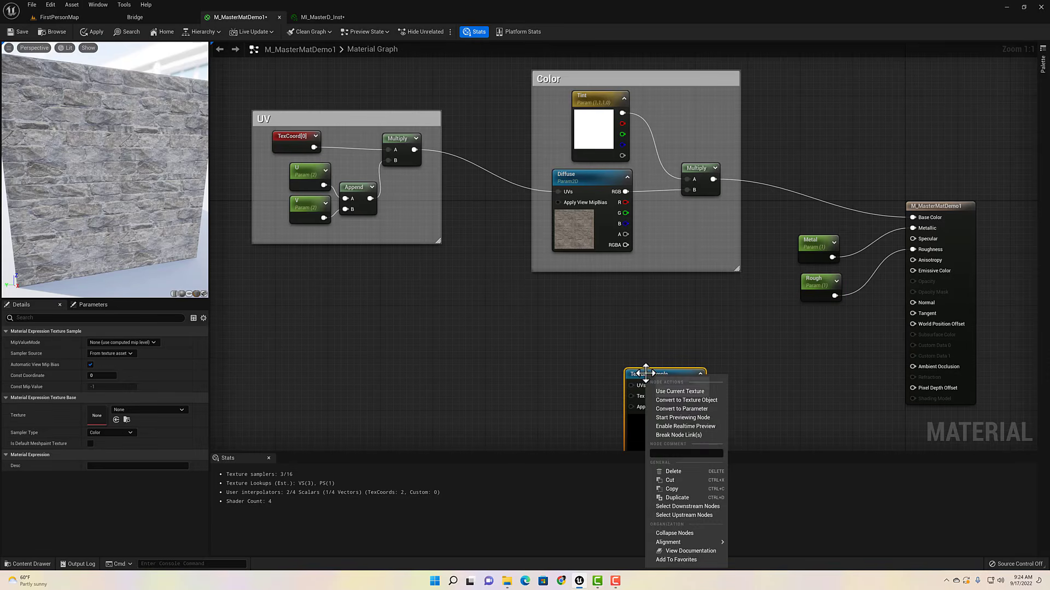
click(674, 408)
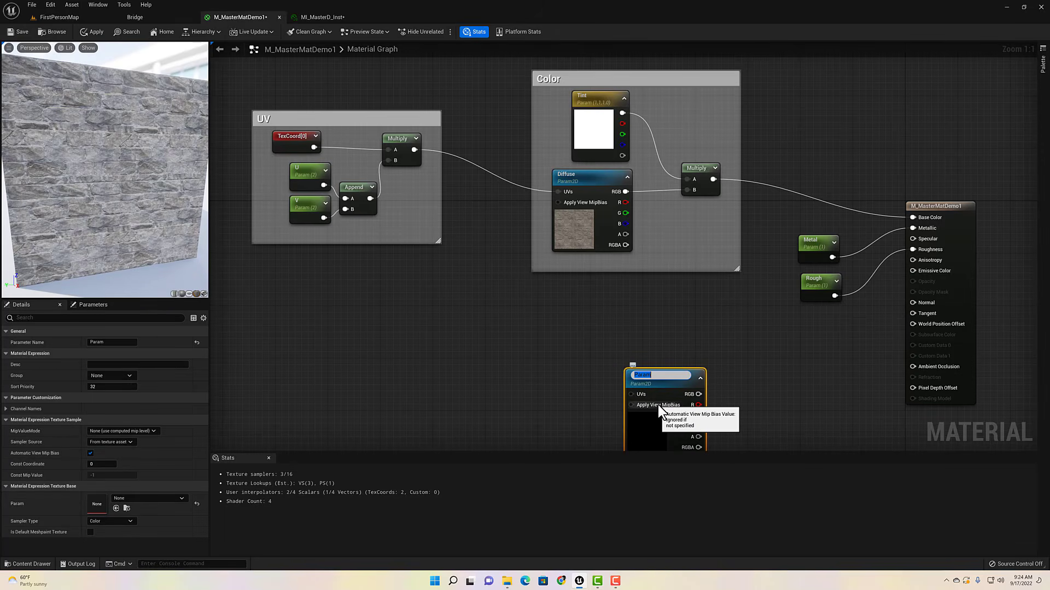
text(Normal)
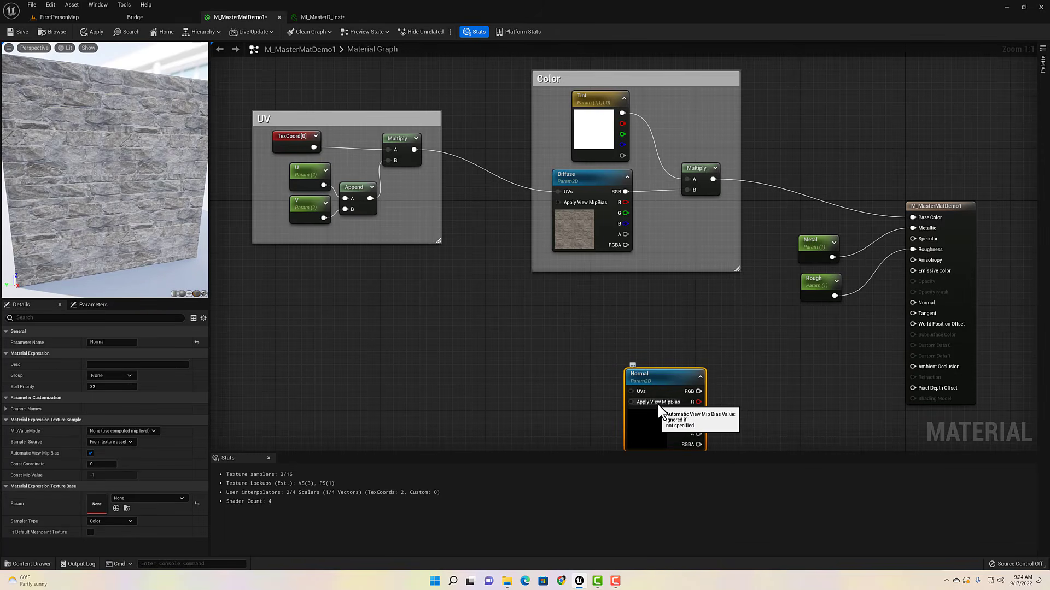
Assign the Normal texture parameter to a parameter group named Normal.
key(Return)
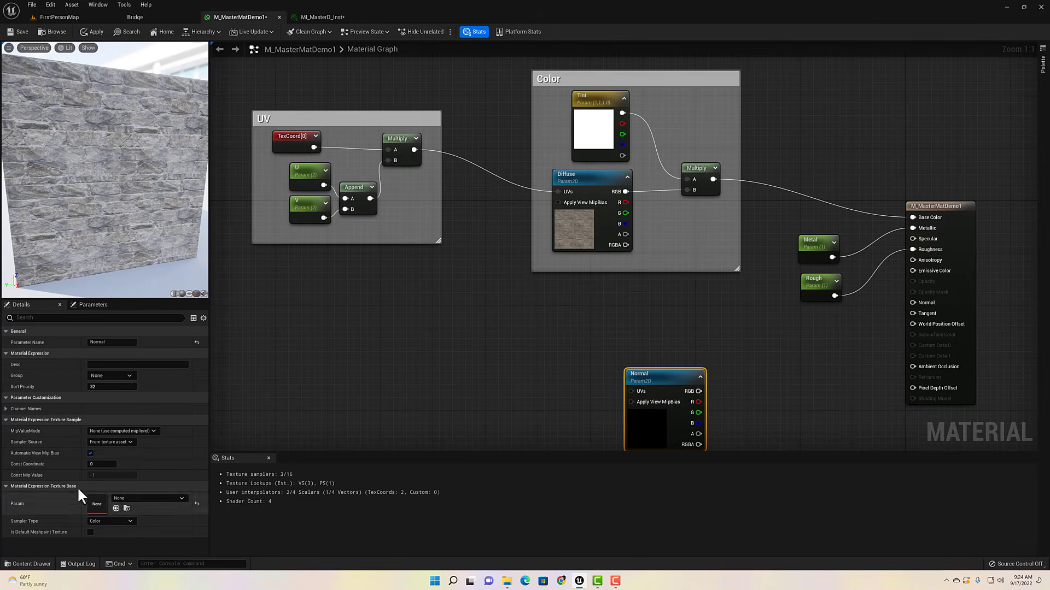
click(108, 377)
text(Normal)
right_drag(452, 401, 437, 249)
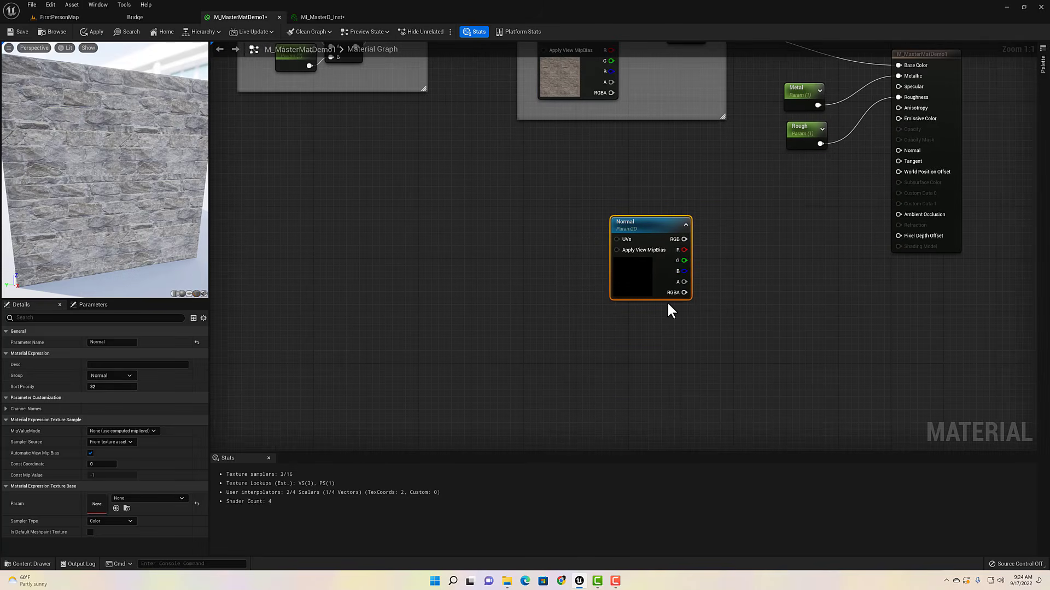
Check which texture Diffuse uses, and assign the matching T_Brick_Cut_Stone_N texture to the Normal parameter.
right_drag(506, 164, 514, 247)
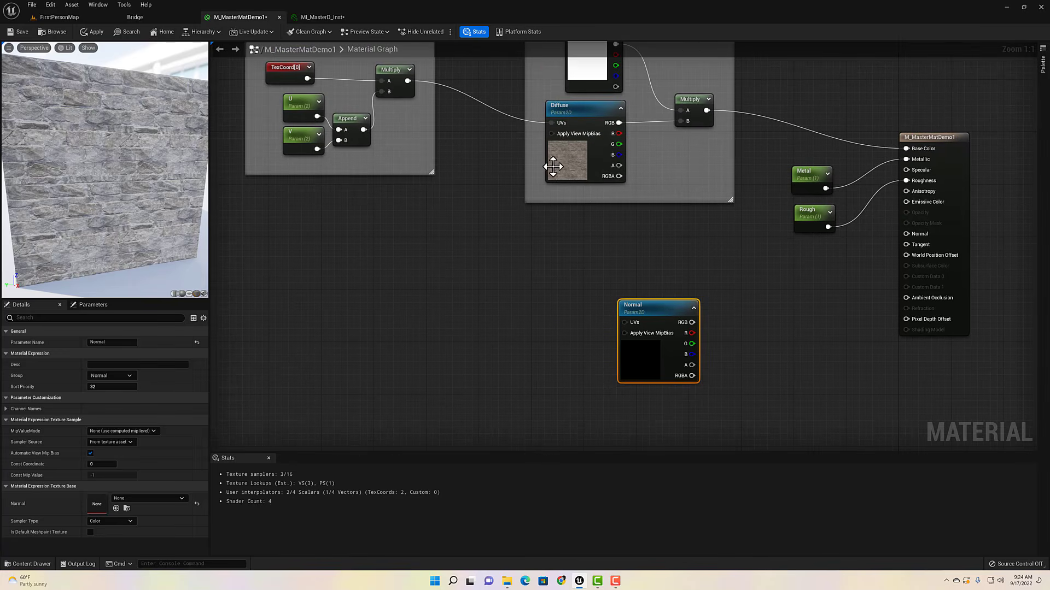
click(567, 158)
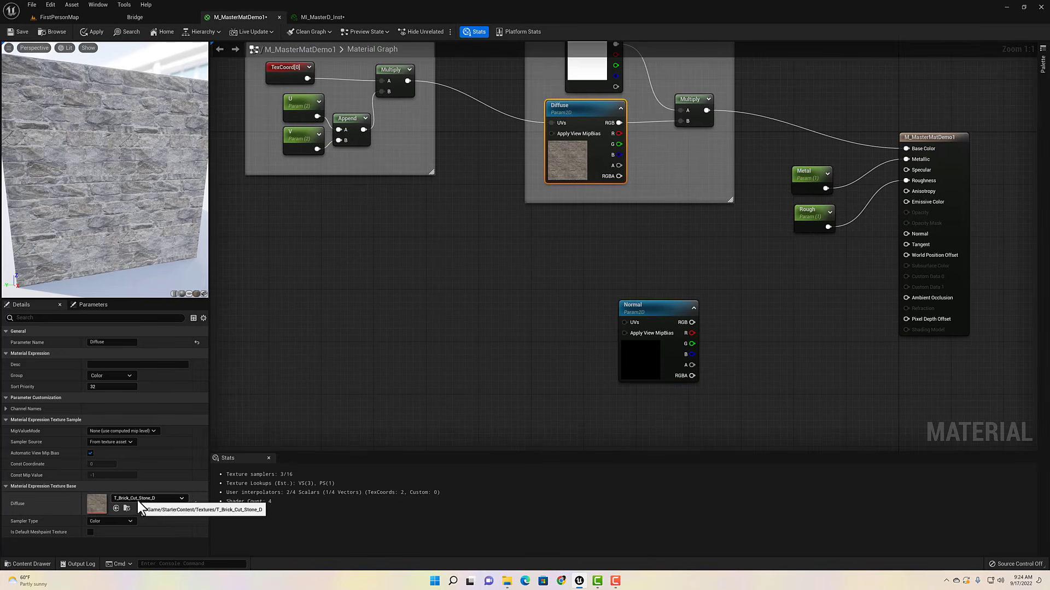
click(643, 366)
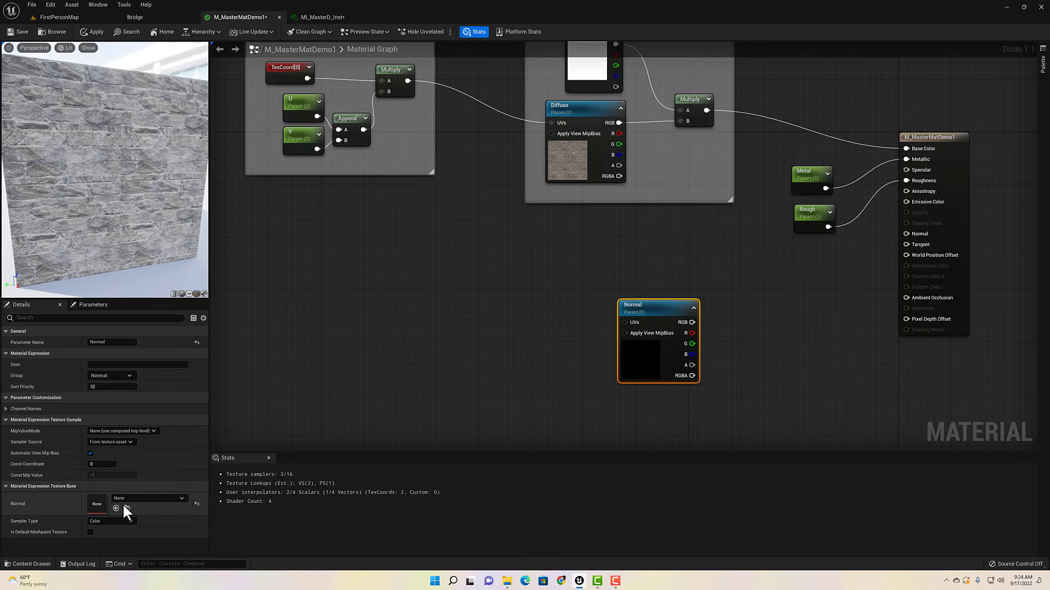
click(144, 497)
text(_N)
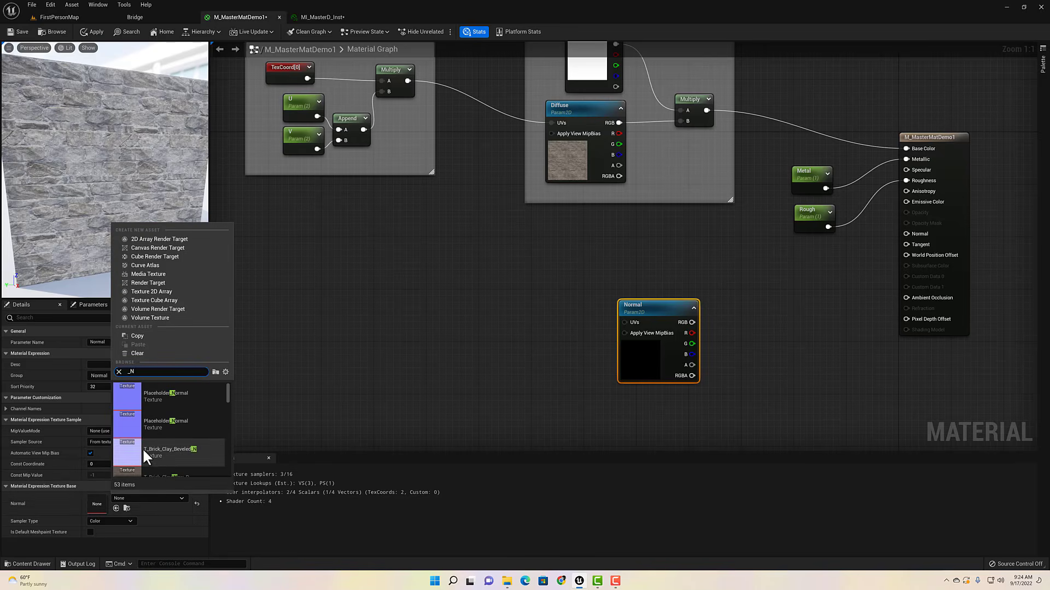
scroll(143, 450, down, 3)
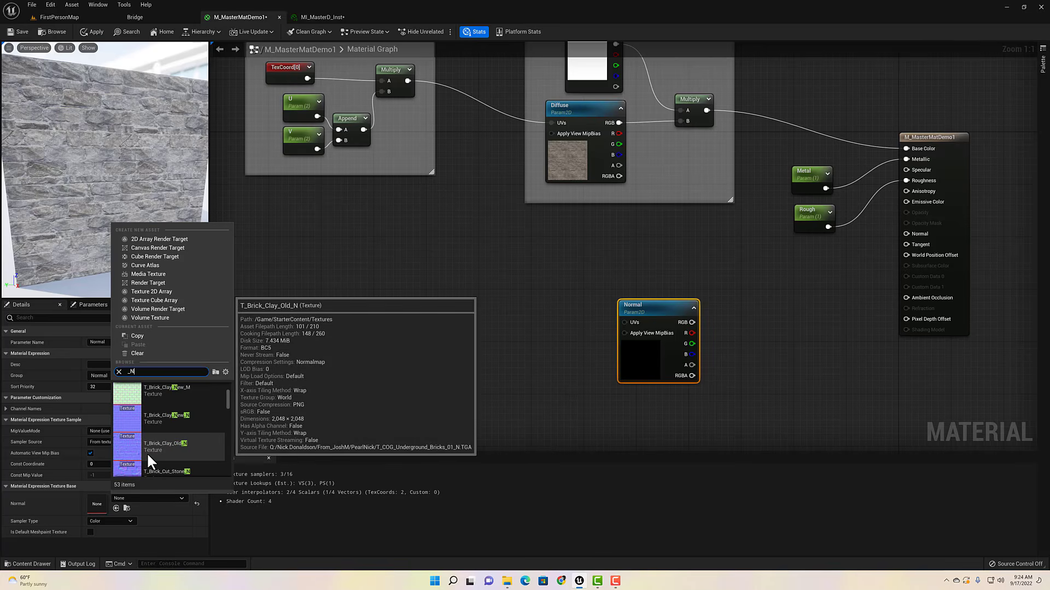
click(153, 467)
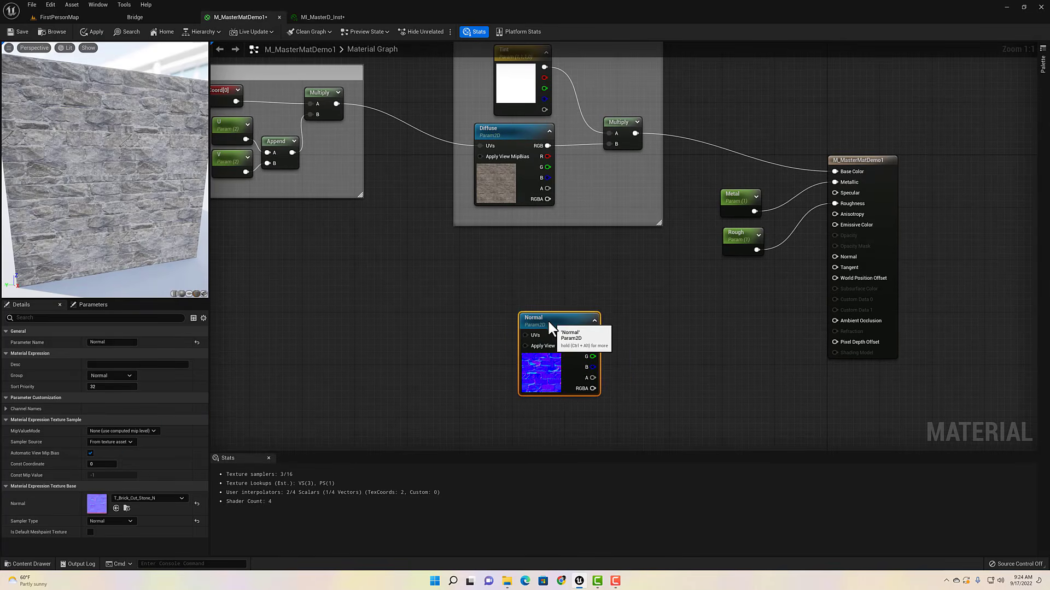
Connect Normal's RGB to the result node's Normal input and the UV Multiply output to Normal's UVs, and view the preview from another angle.
drag(548, 320, 533, 300)
drag(833, 257, 572, 315)
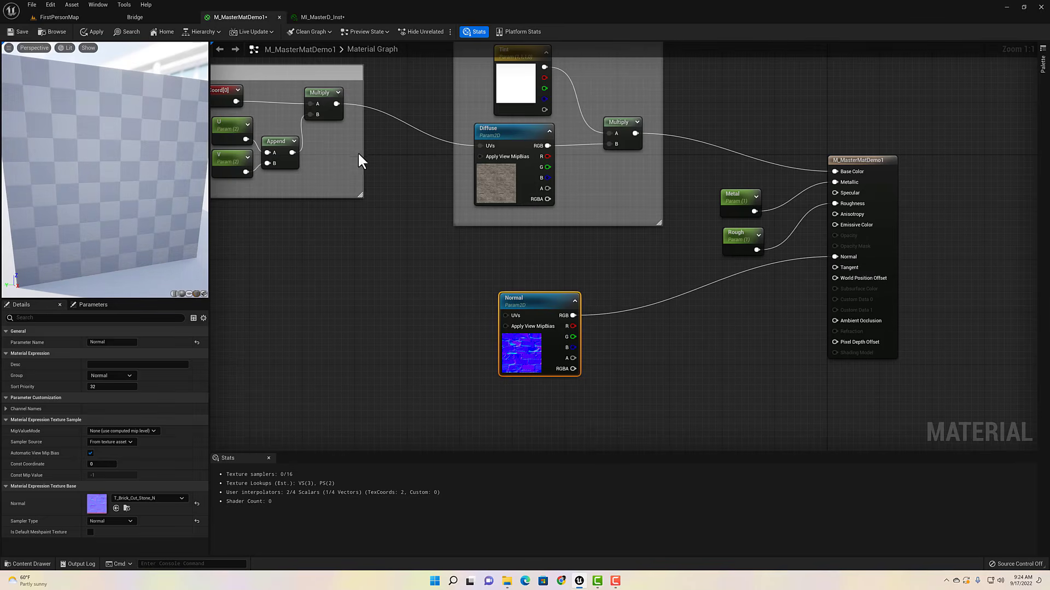
drag(336, 104, 504, 316)
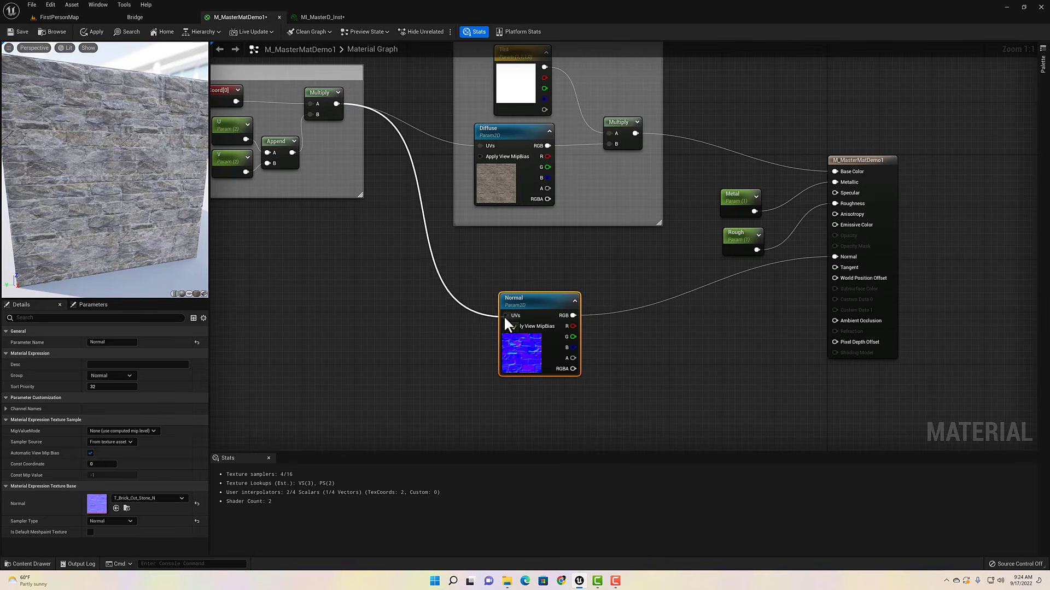
drag(107, 175, 144, 189)
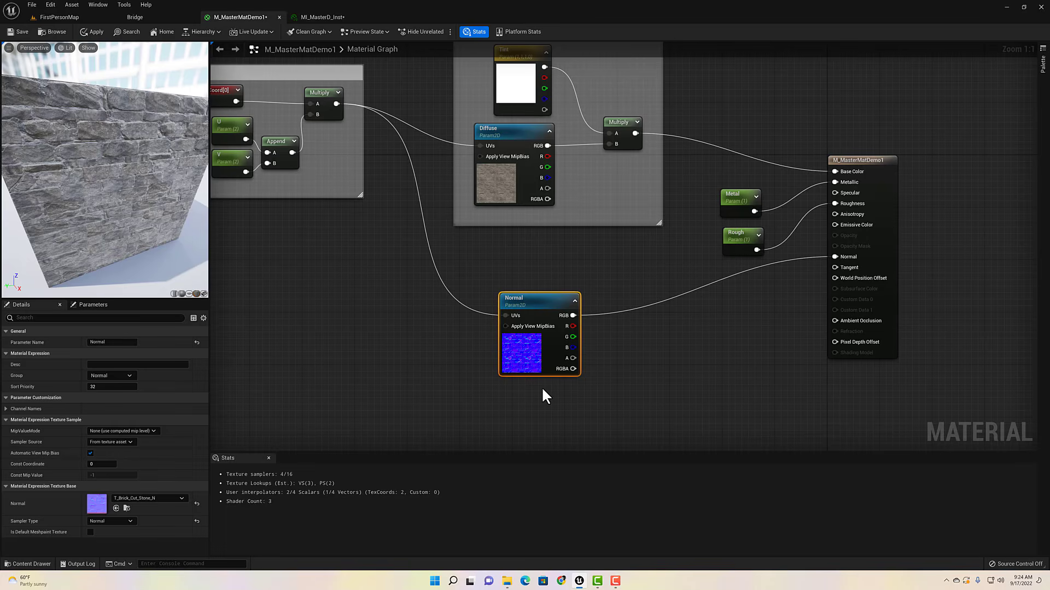
Duplicate the Normal parameter, place the copy directly below the original, and rename it Normal_Detail.
key(ctrl+d)
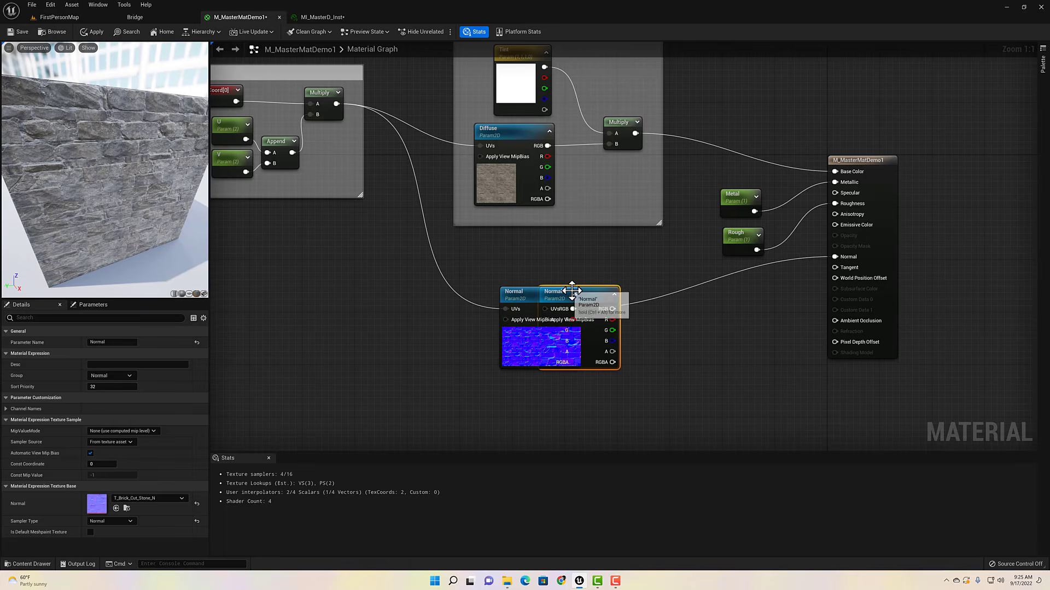
drag(597, 294, 559, 378)
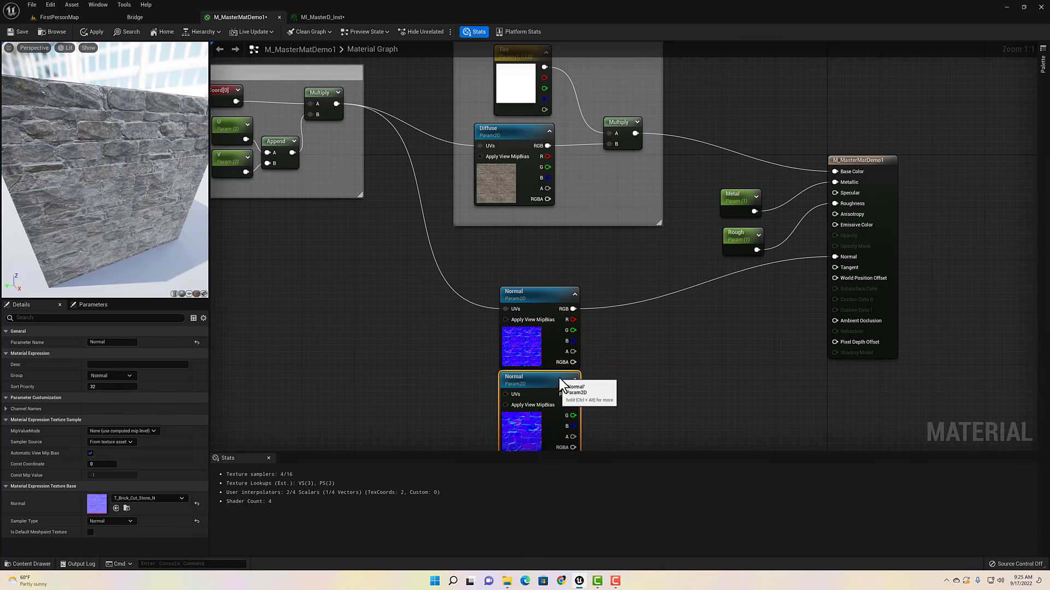
right_drag(435, 373, 493, 273)
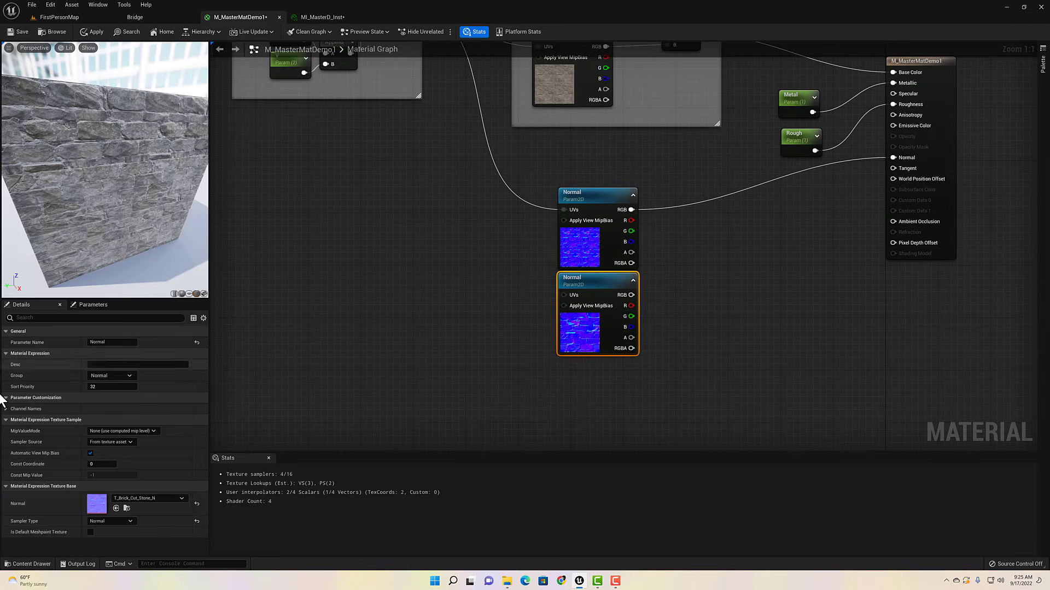
click(122, 343)
text(_Detail)
key(Return)
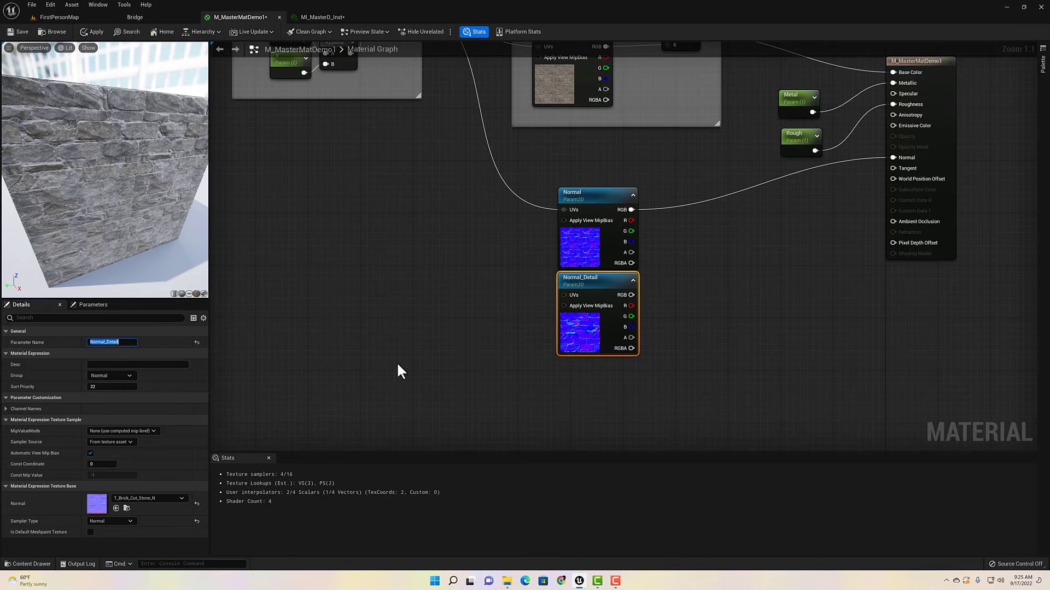
Assign the T_Detail_Rocky_N texture to Normal_Detail and leave a small gap between it and the Normal node.
click(141, 496)
text(detail)
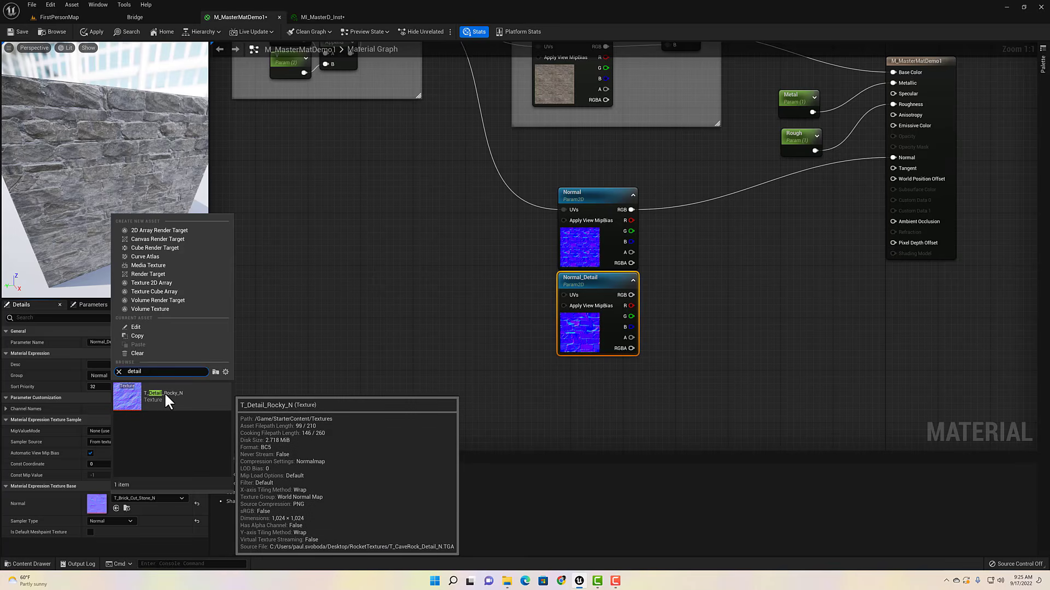
click(164, 392)
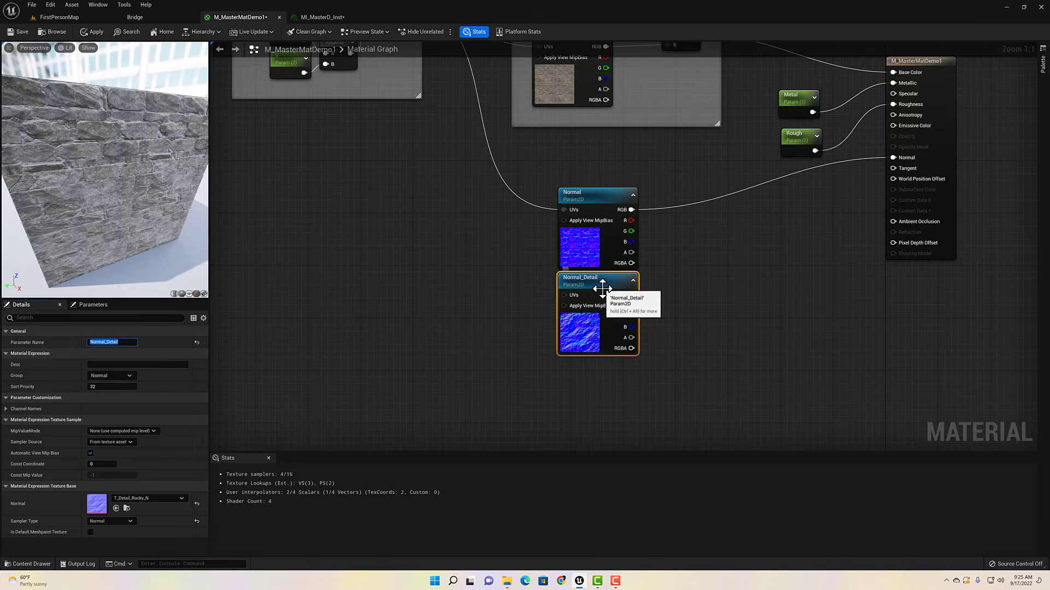
drag(591, 299, 590, 313)
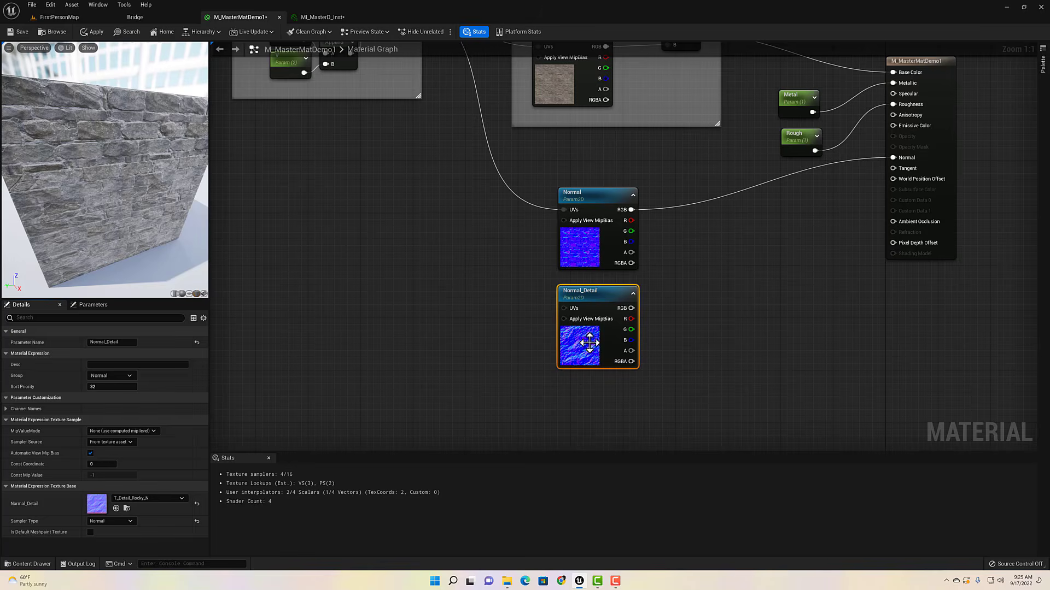
drag(616, 311, 590, 304)
Add a BlendAngleCorrectedNormals node between the two normal textures and the material's result node.
right_click(711, 274)
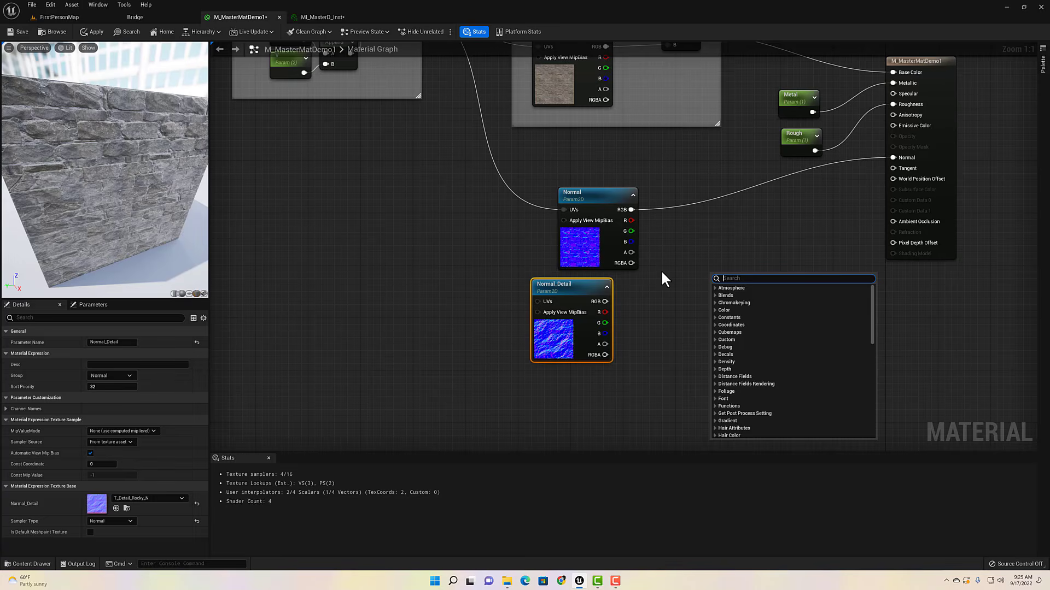
text(blen)
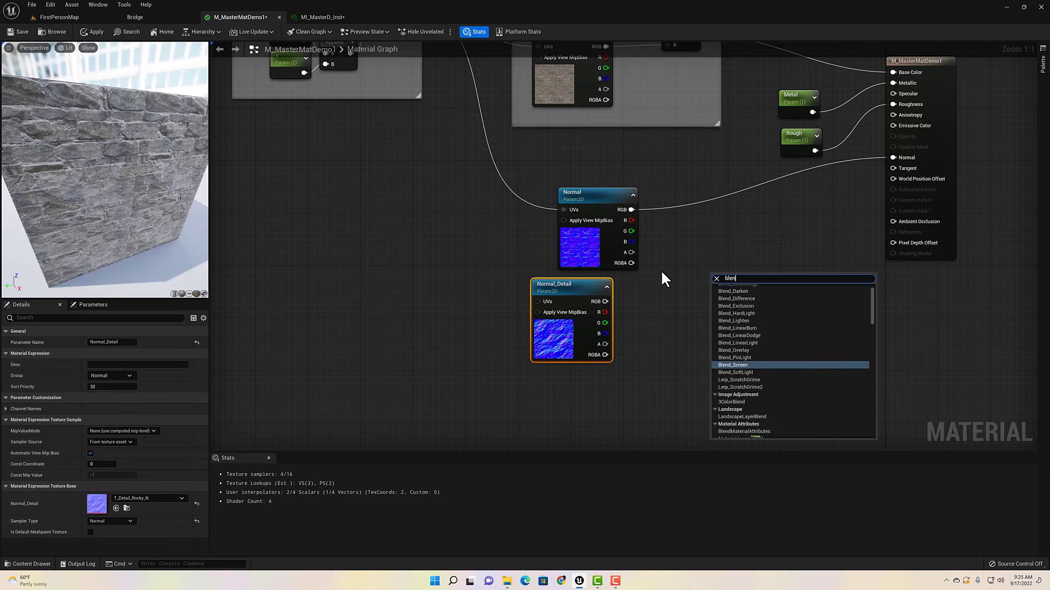
text(dan)
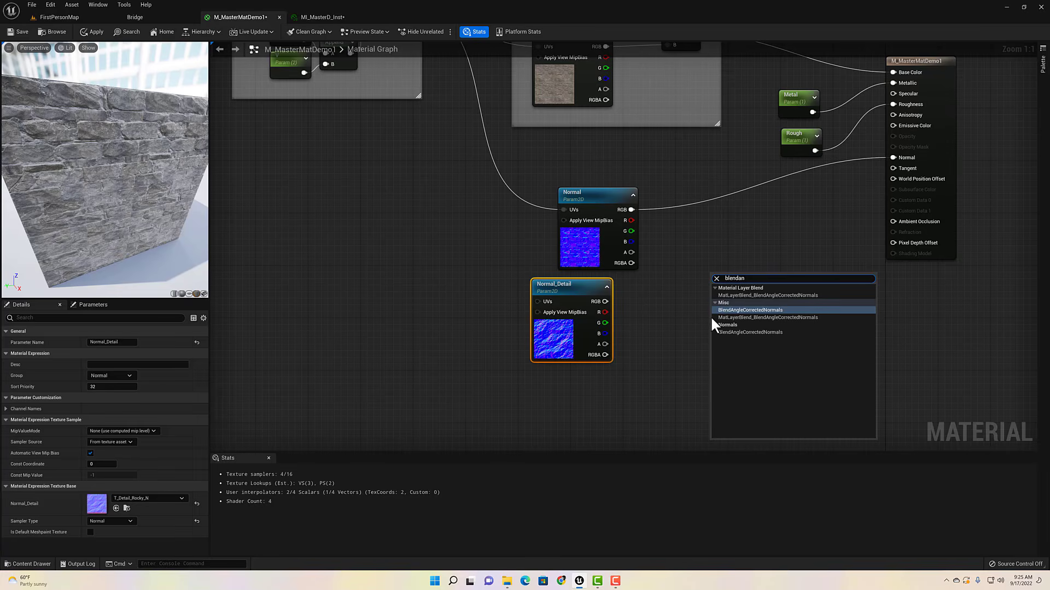
click(750, 311)
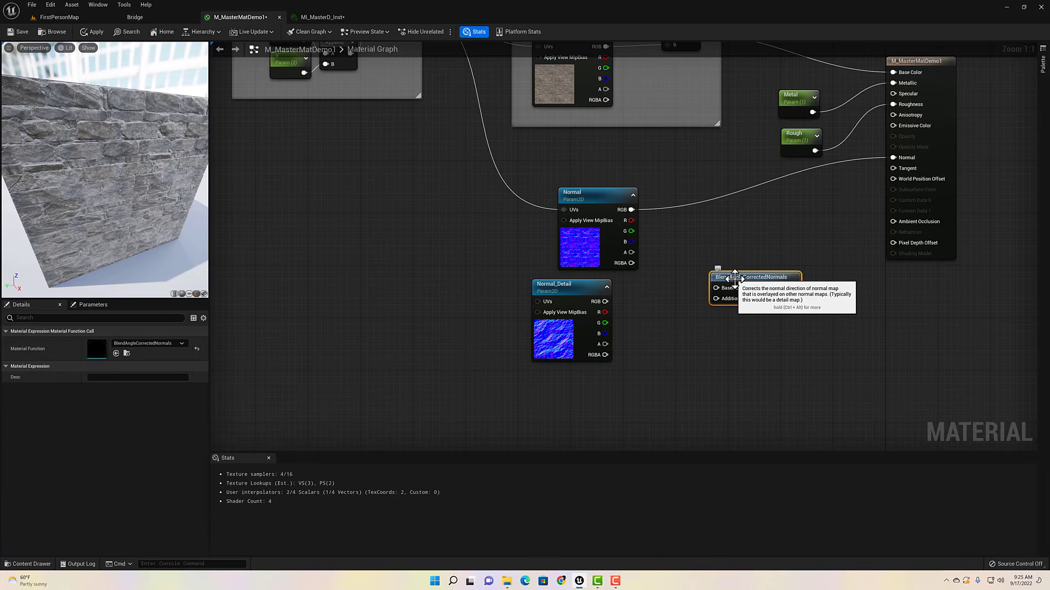
drag(733, 277, 725, 264)
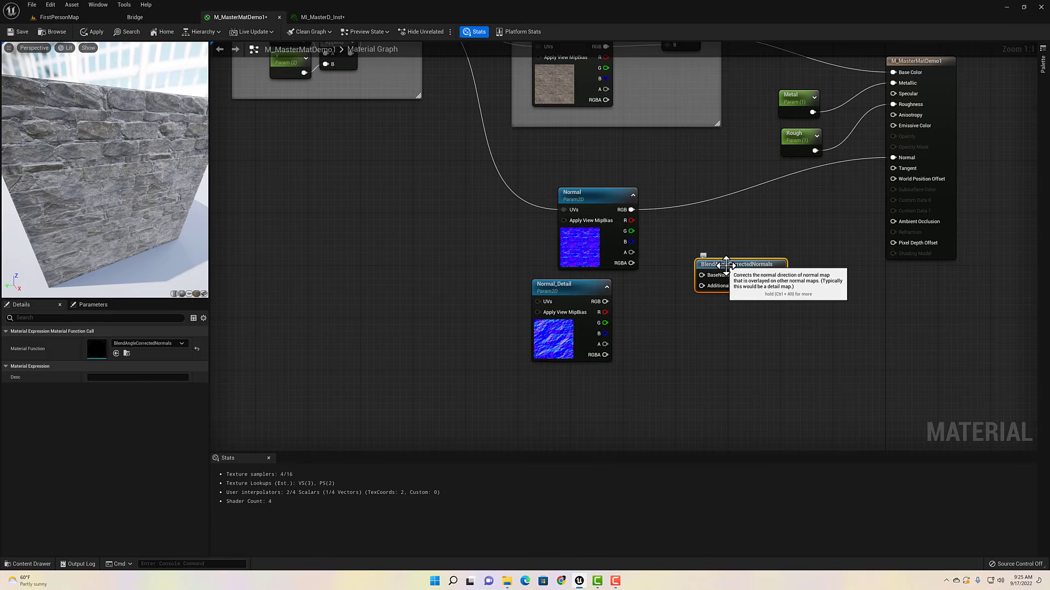
Examine the graph inside the BlendAngleCorrectedNormals function, close it, and return to the M_MasterMatDemo1 graph.
double_click(726, 265)
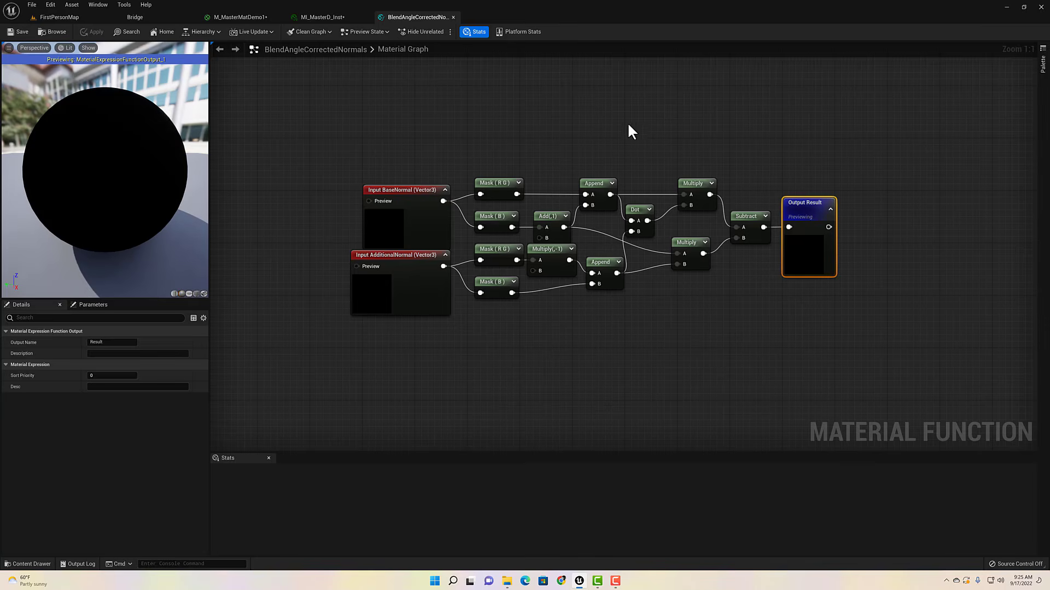
click(454, 17)
click(59, 17)
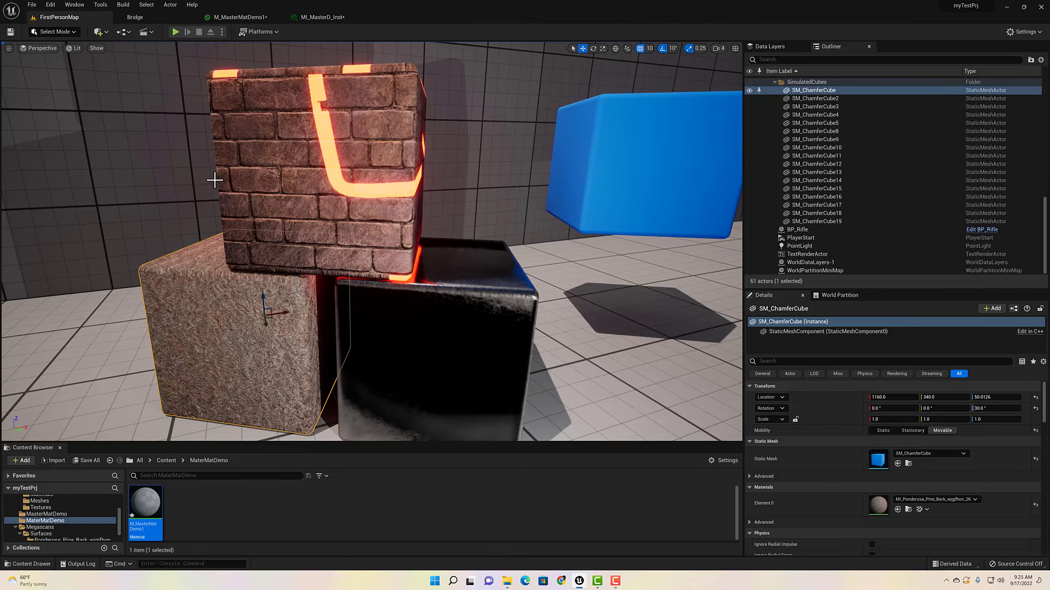
click(227, 17)
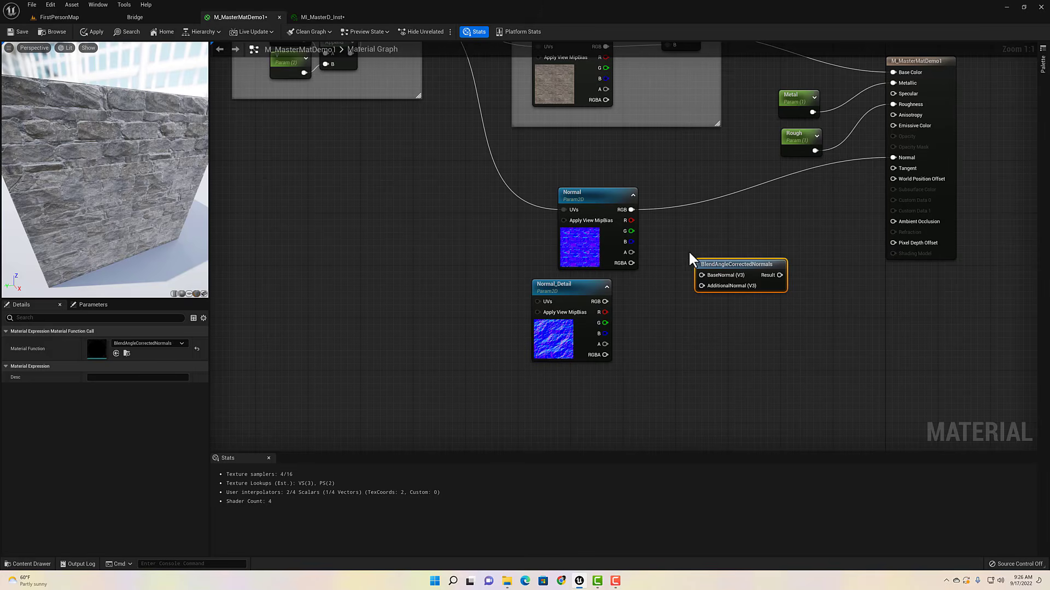
Connect Normal's RGB to BaseNormal on the BlendAngleCorrectedNormals node and move Normal_Detail farther away from Normal.
drag(701, 275, 629, 211)
drag(575, 290, 533, 308)
Copy the UV comment with all its nodes and place the copy below the original, beside the normal textures.
right_drag(430, 272, 616, 339)
drag(436, 78, 685, 230)
key(ctrl+c)
key(ctrl+v)
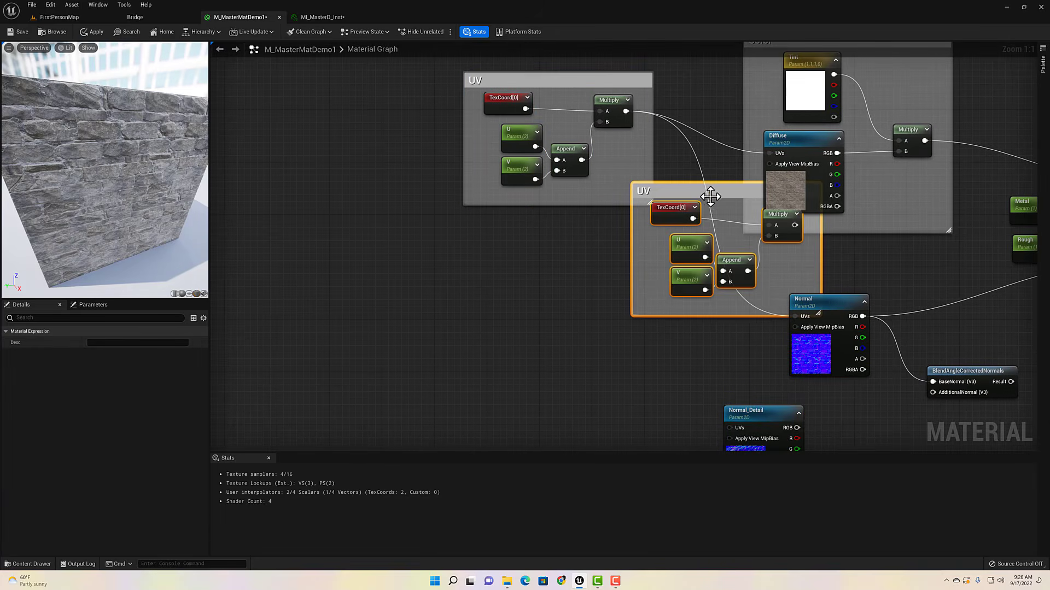
drag(717, 197, 459, 335)
Rename the copied comment UV_Tile and its U parameter U_Tile.
click(432, 312)
key(Right)
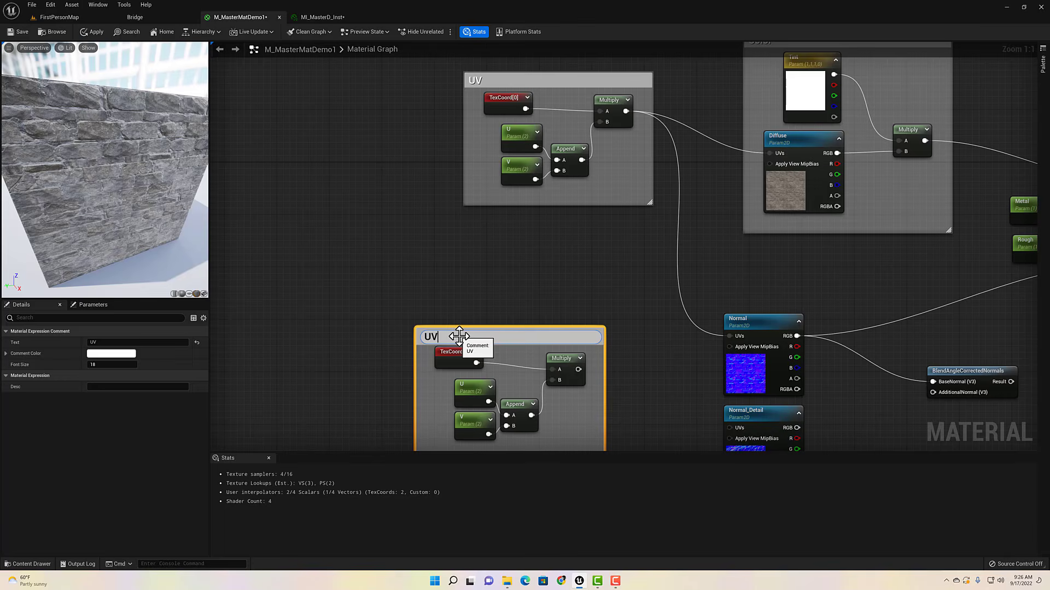
key(ctrl+a)
click(474, 393)
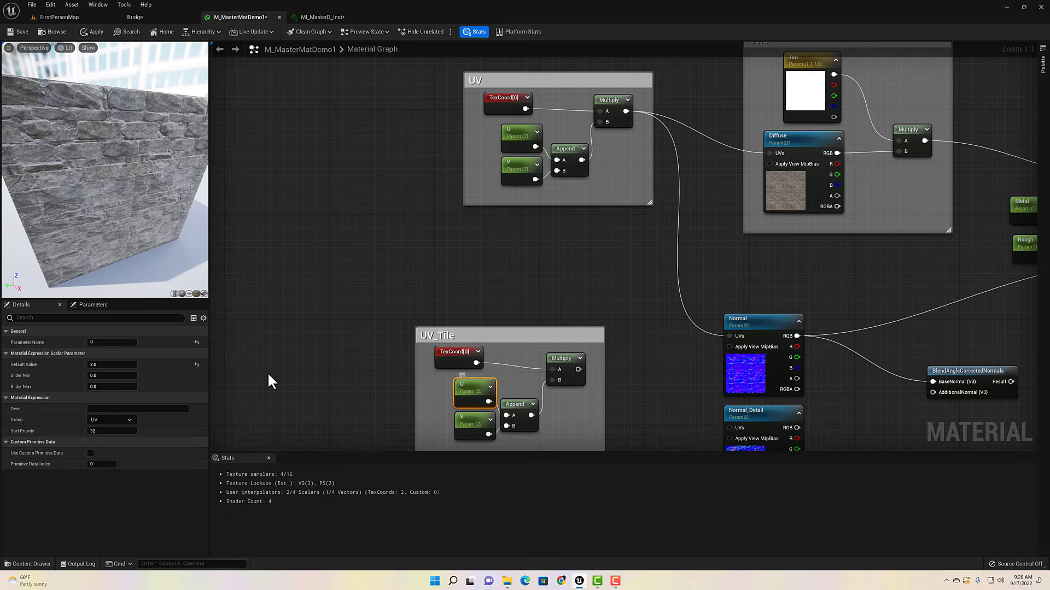
click(104, 342)
text(_Tile)
key(Return)
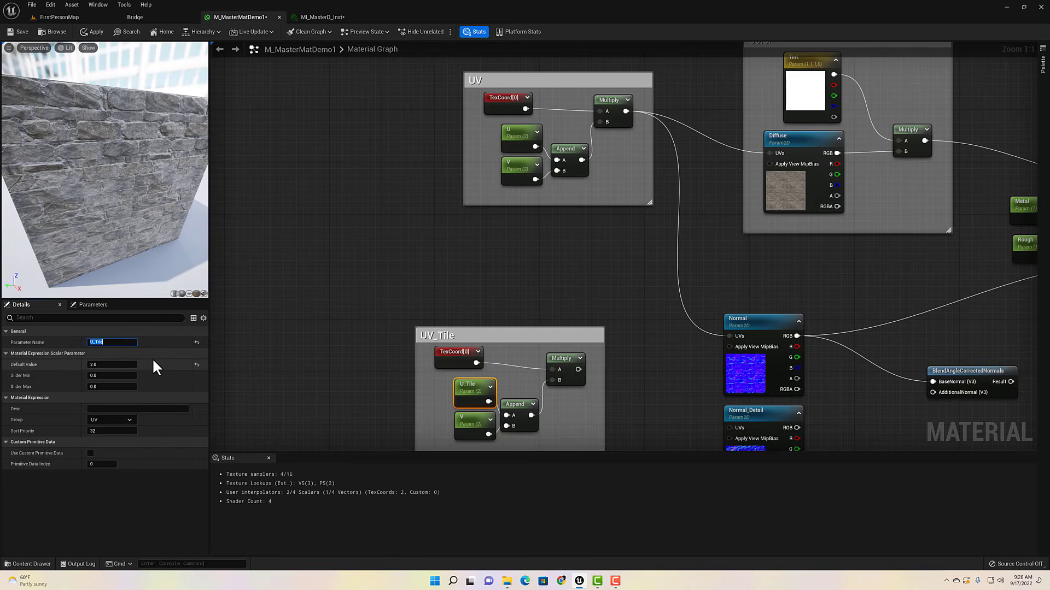
Rename the two scalar parameters in the copied UV group V_Detail and U_Detail.
click(468, 420)
click(118, 342)
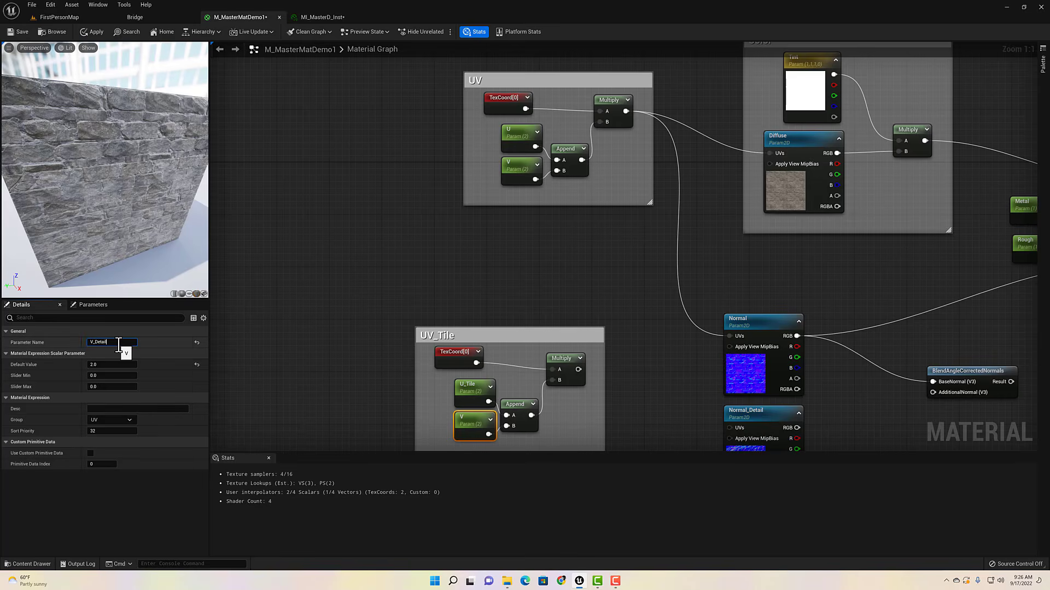
key(Return)
click(469, 386)
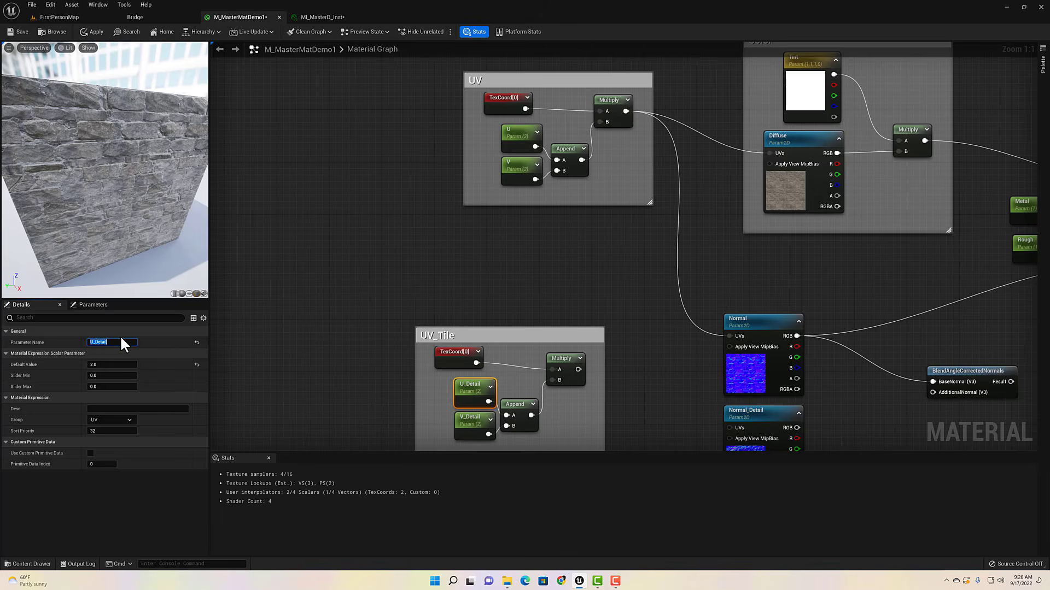
Change the copied comment's title to UV_Detail.
double_click(488, 332)
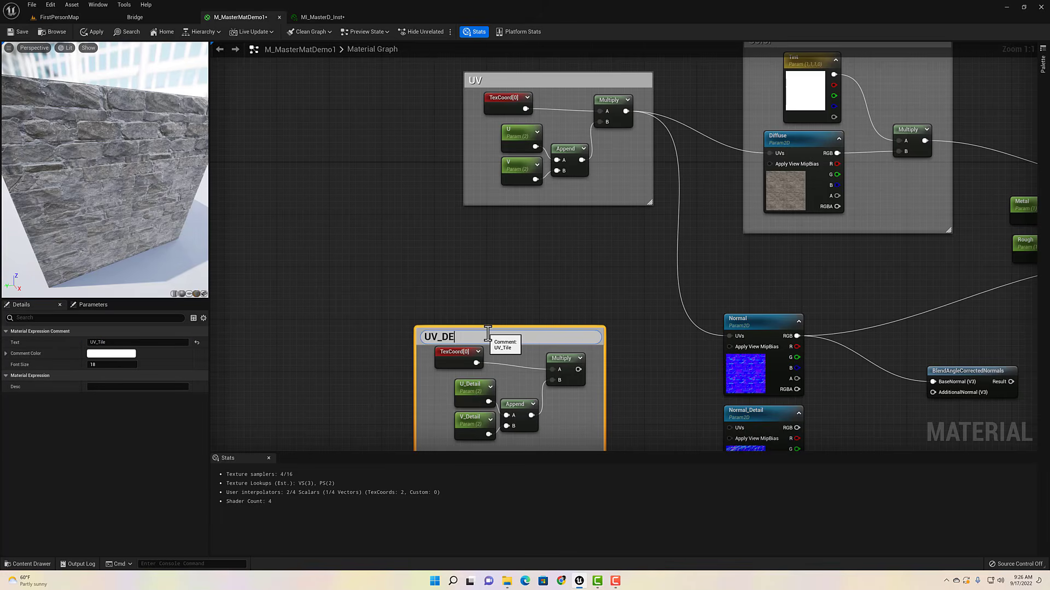
text(UV_Detail)
key(Return)
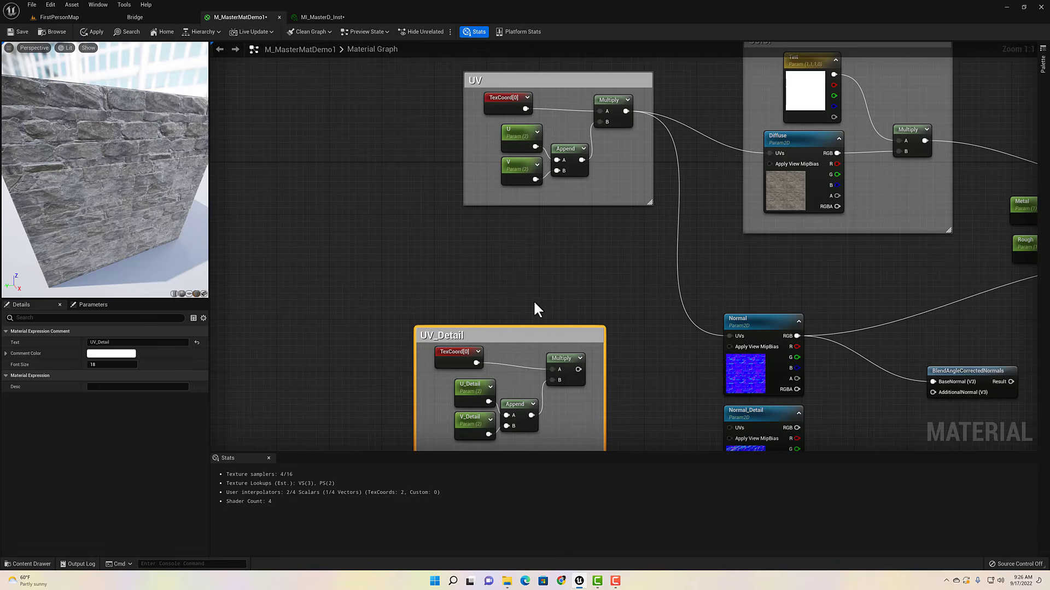
right_drag(566, 337, 507, 241)
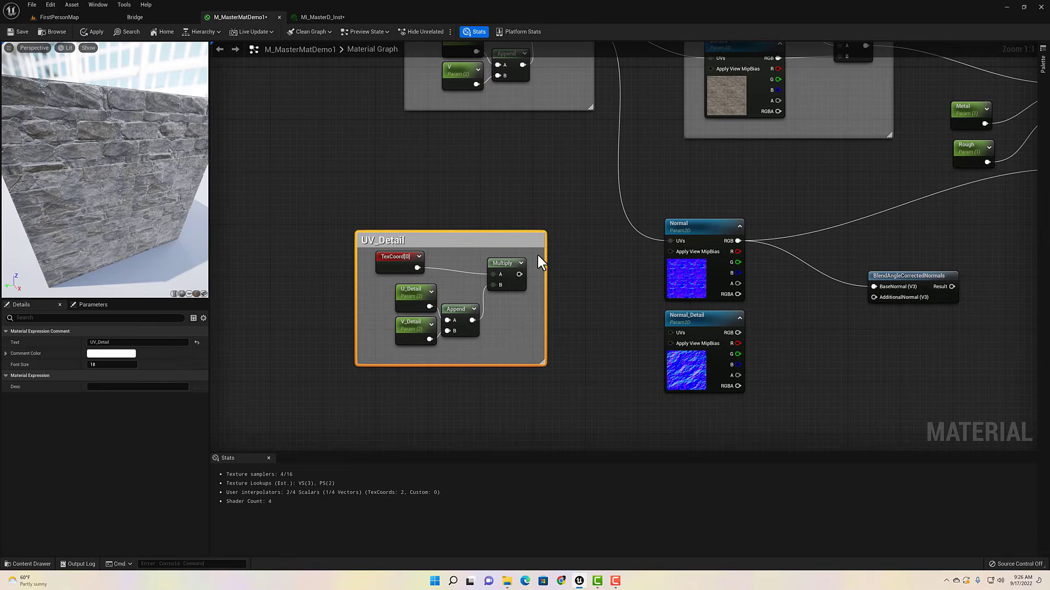
Assign the U_Detail and V_Detail parameters to the Normal group and connect the UV_Detail Multiply output to Normal_Detail's UVs.
click(411, 301)
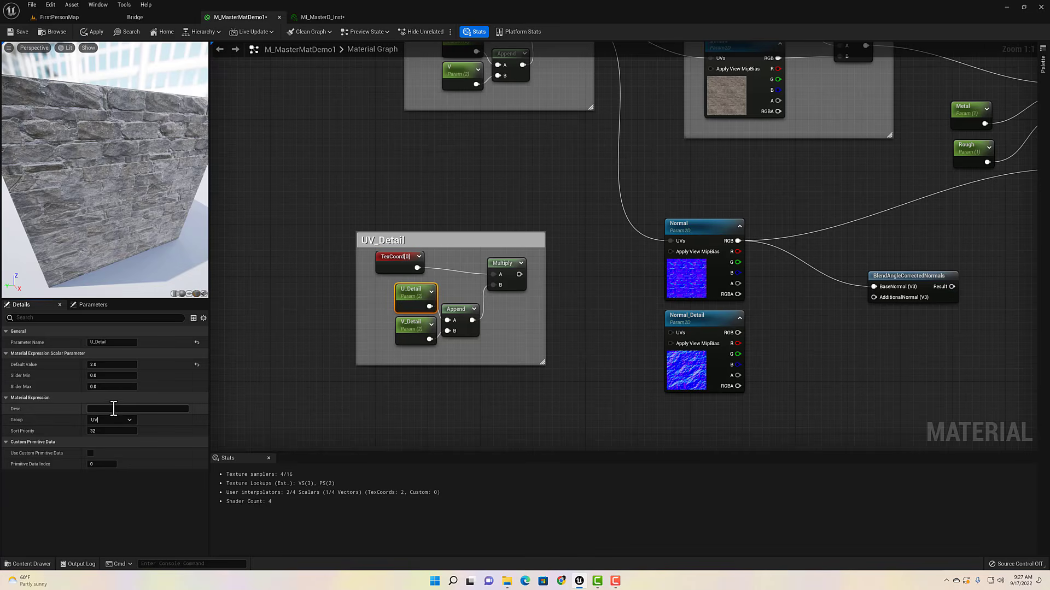
click(130, 420)
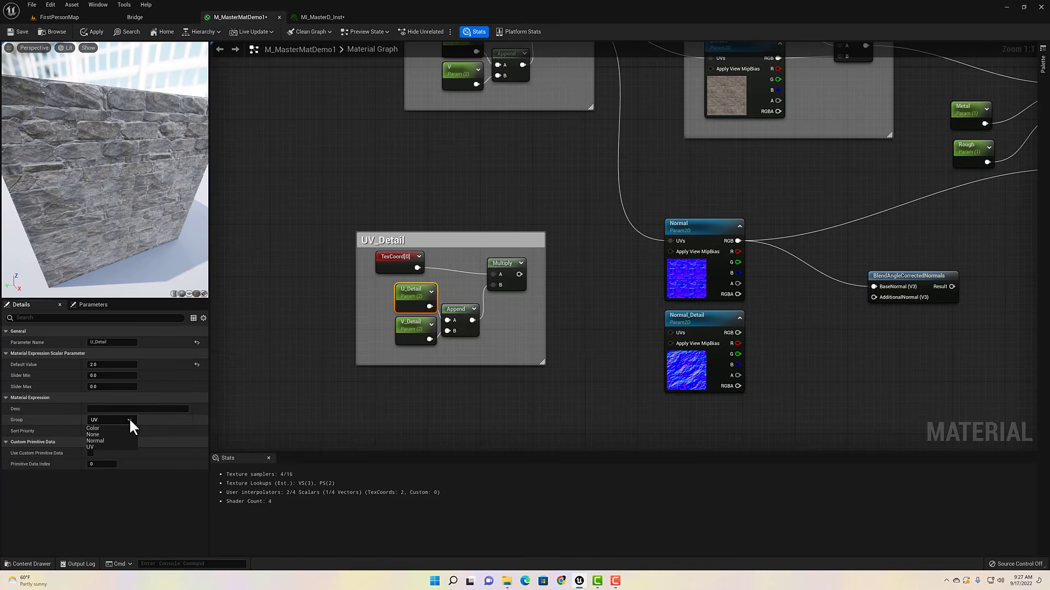
click(112, 441)
click(407, 331)
click(130, 419)
click(115, 441)
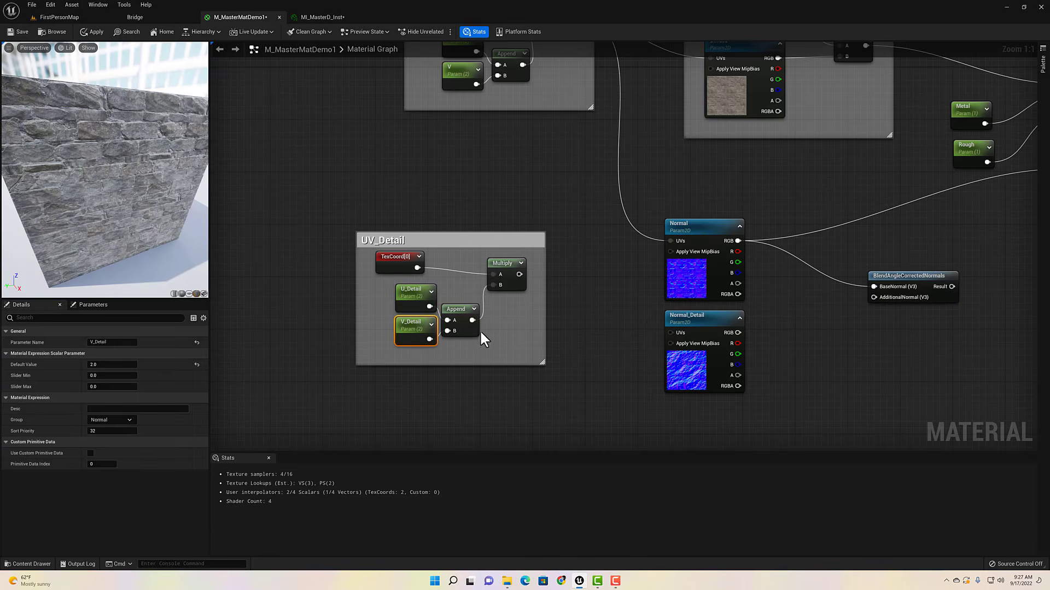
drag(520, 273, 672, 333)
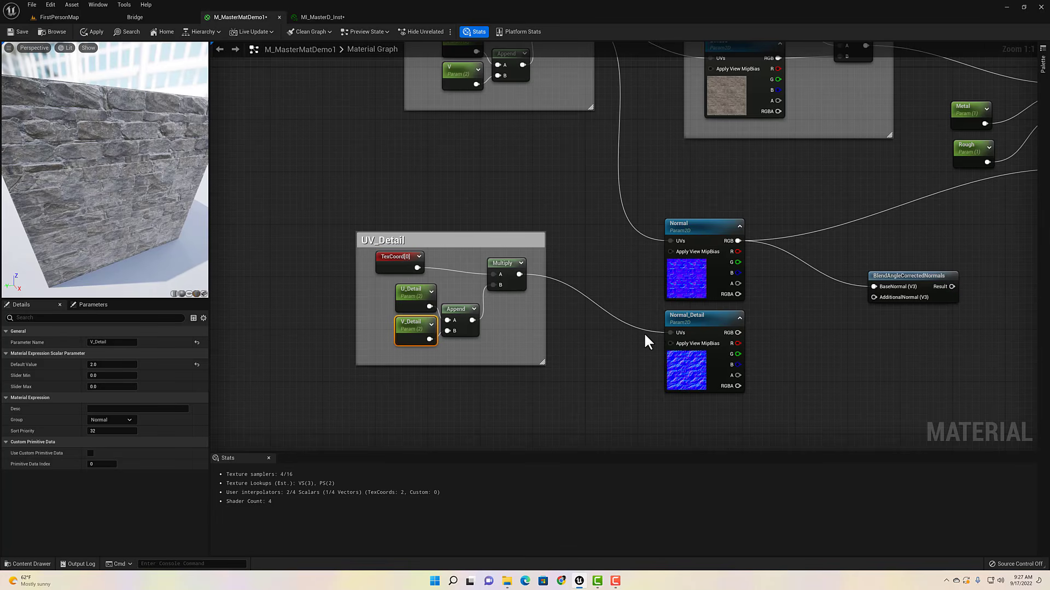
Add a FlattenNormal node and wire it between Normal_Detail's RGB output and the AdditionalNormal input of BlendAngleCorrectedNormals.
click(777, 334)
right_click(778, 335)
text(fla)
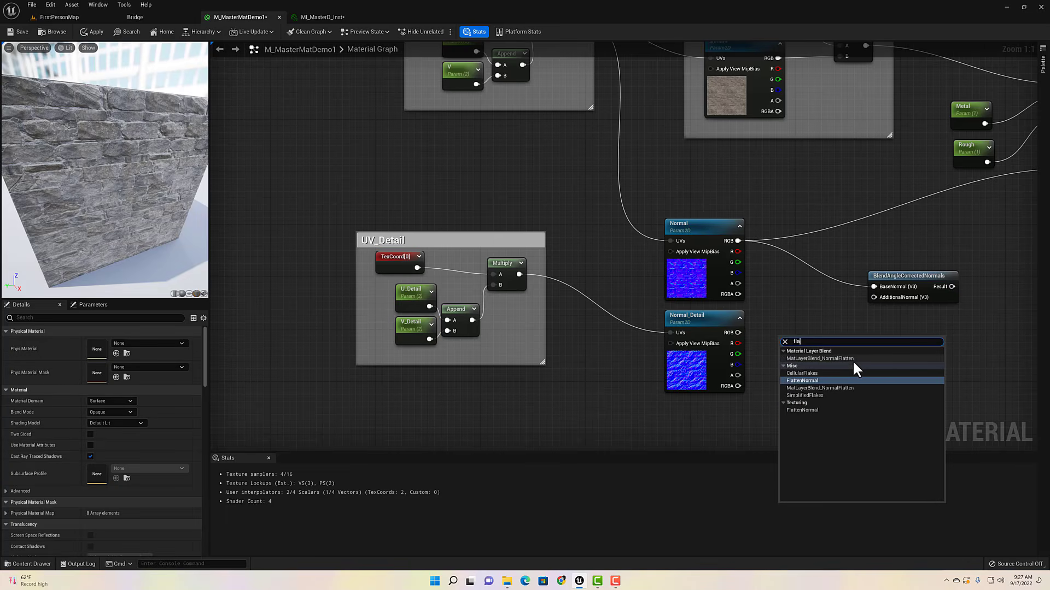
click(797, 381)
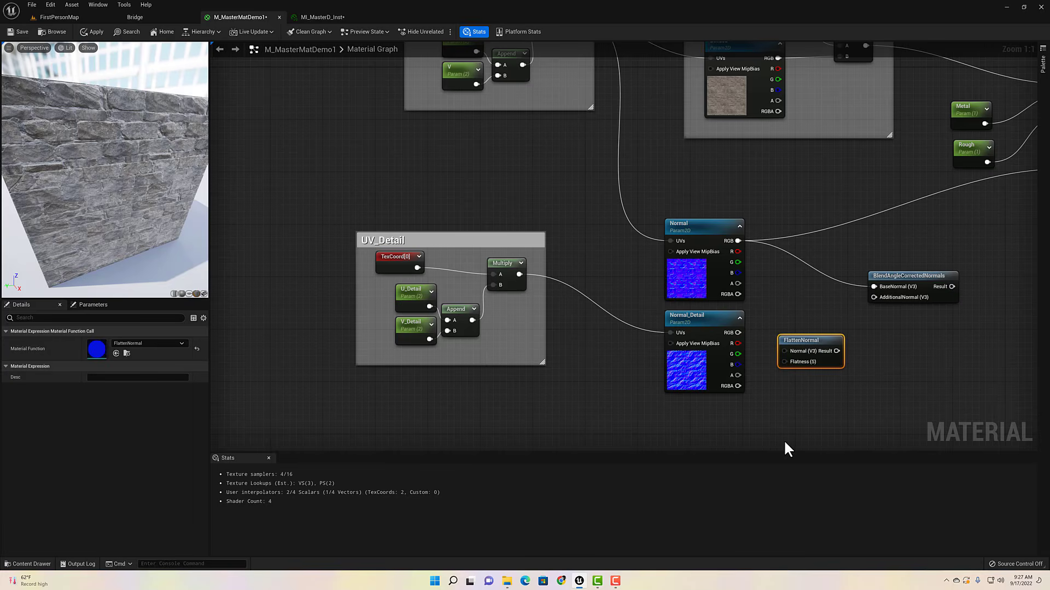
drag(839, 351, 874, 297)
drag(785, 351, 738, 332)
Create a scalar parameter named NormalFlat and place it below the Normal_Detail texture node.
click(770, 383)
text(NormalFlat)
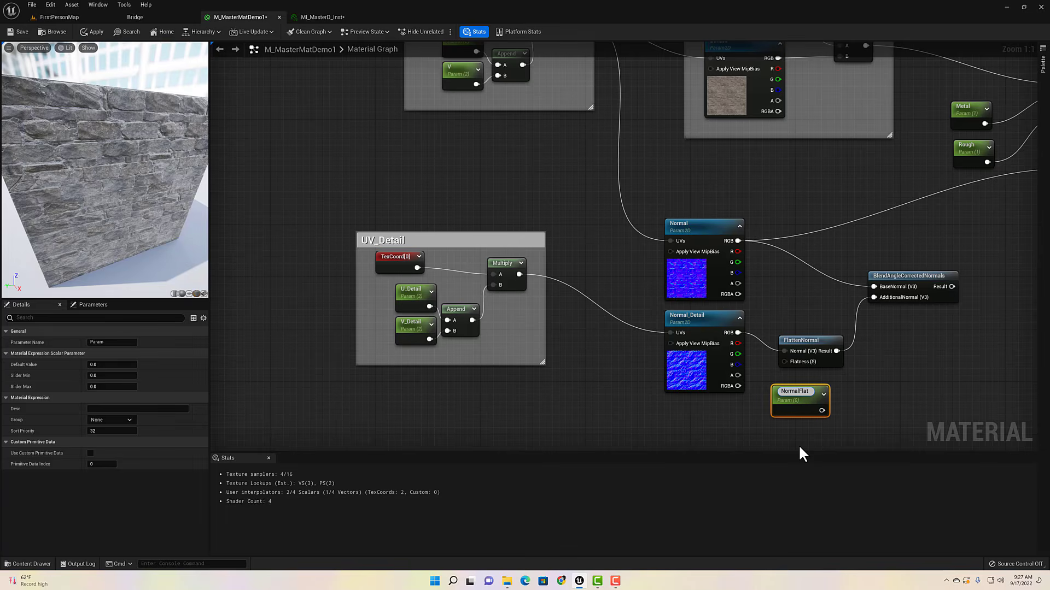
key(Return)
drag(787, 391, 743, 411)
click(786, 413)
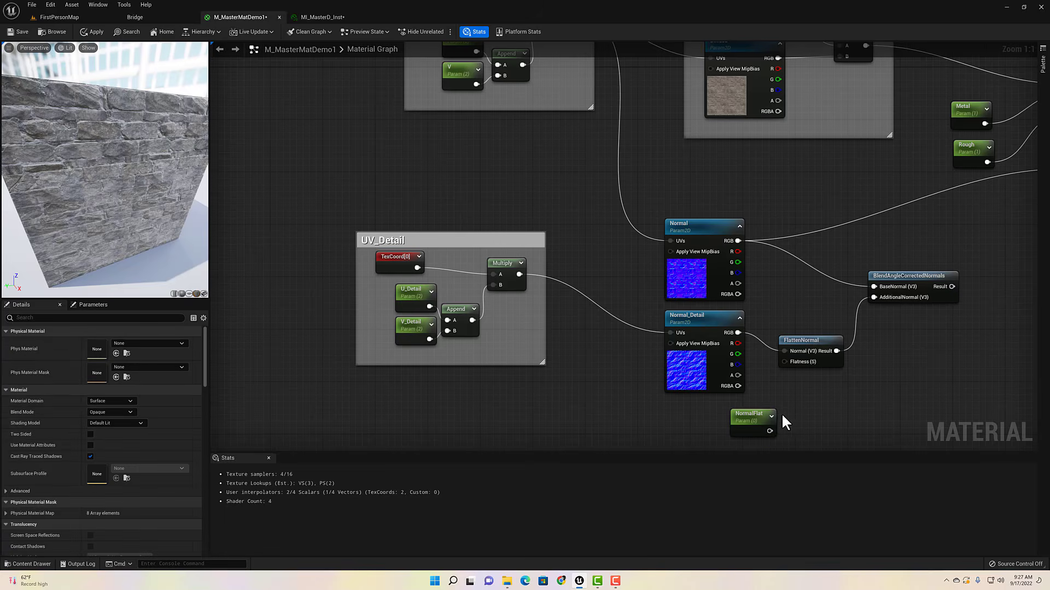
Set NormalFlat's default value to 1 and connect it to the Flatness input of FlattenNormal.
click(764, 414)
click(112, 364)
text(1)
key(Tab)
drag(769, 431, 796, 363)
Connect the BlendAngleCorrectedNormals result to the Normal input of the M_MasterMatDemo1 output node.
drag(61, 156, 27, 148)
right_drag(806, 297, 622, 314)
drag(768, 304, 881, 184)
right_drag(652, 287, 740, 293)
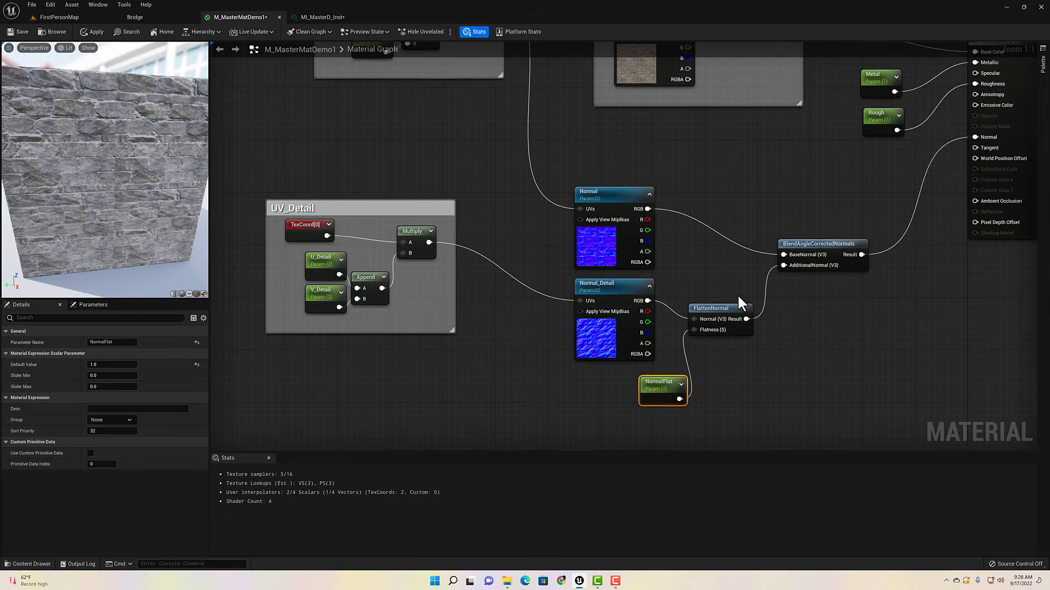
Group both normal textures, FlattenNormal, NormalFlat and BlendAngleCorrectedNormals in a comment titled Normal.
scroll(694, 340, down, 1)
drag(551, 206, 864, 388)
text(cN)
key(Return)
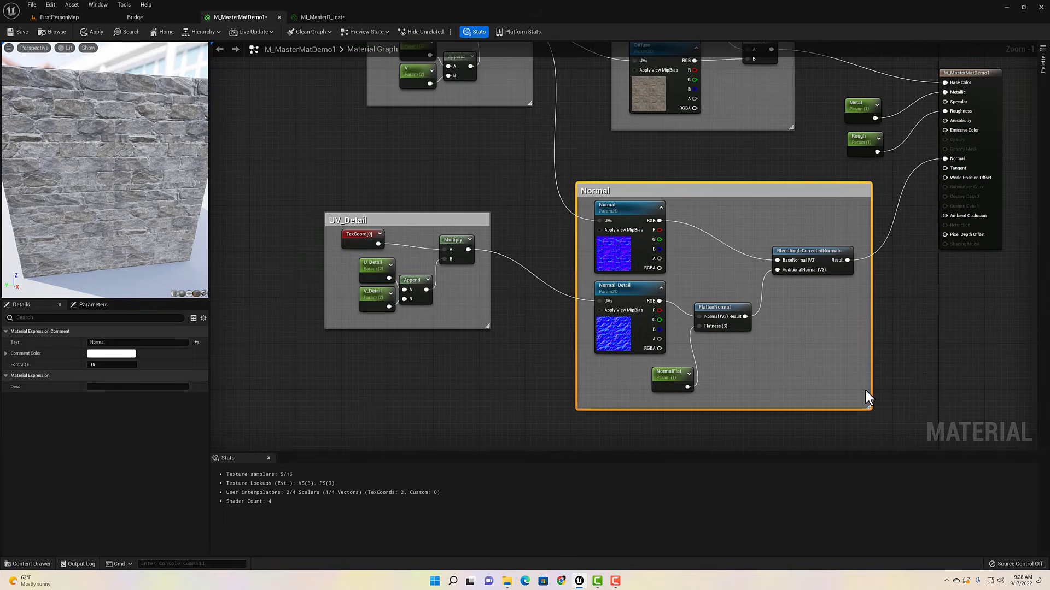
Get a close view of the wall in the material preview and set NormalFlat's default value to 0.
mouse_move(122, 175)
right_down()
mouse_move(121, 137)
mouse_move(121, 175)
right_up()
drag(121, 175, 150, 158)
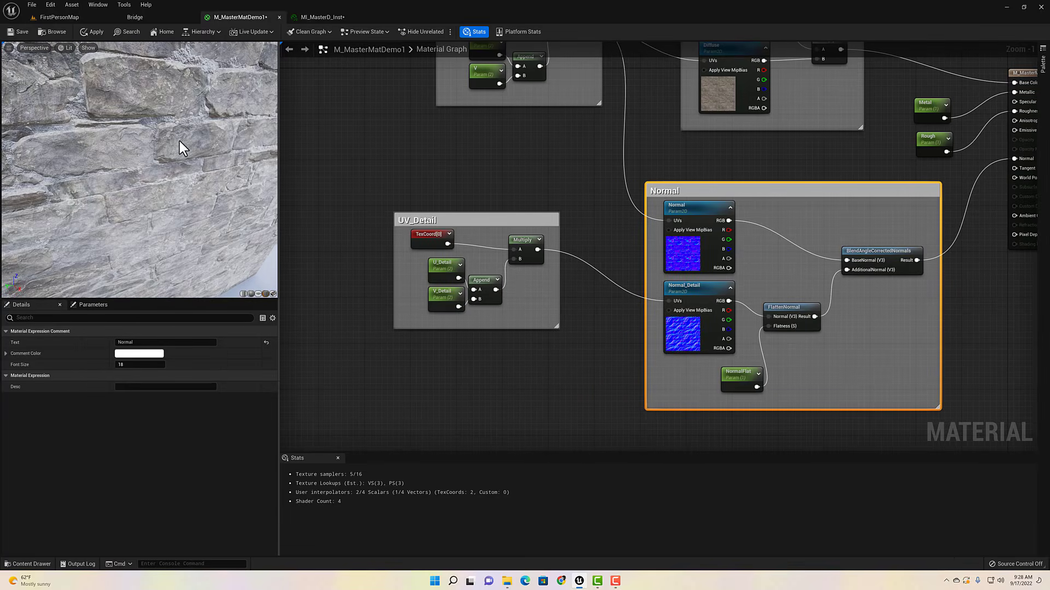
drag(172, 143, 136, 164)
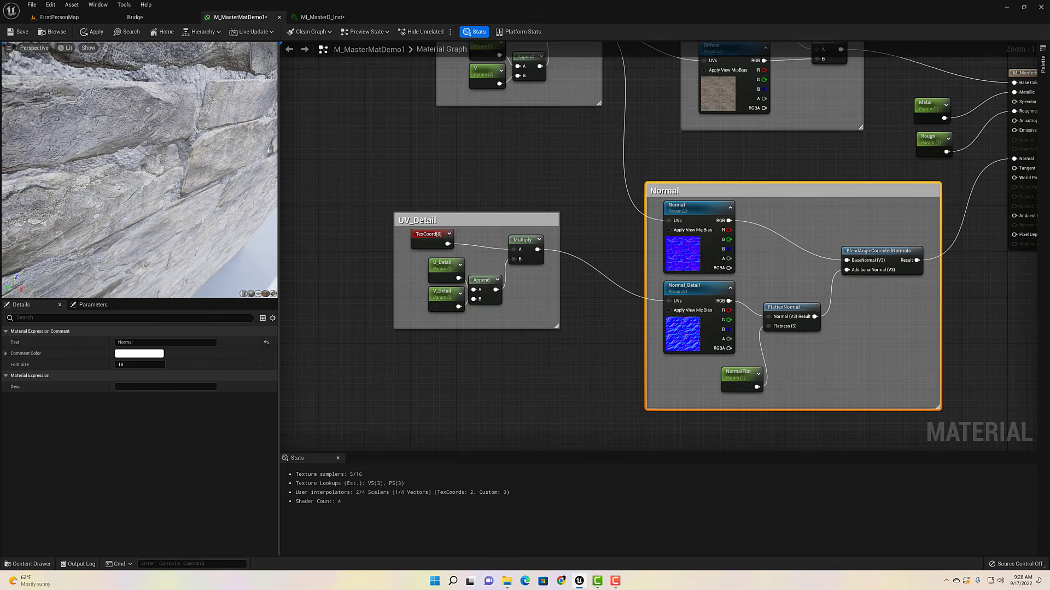
click(740, 377)
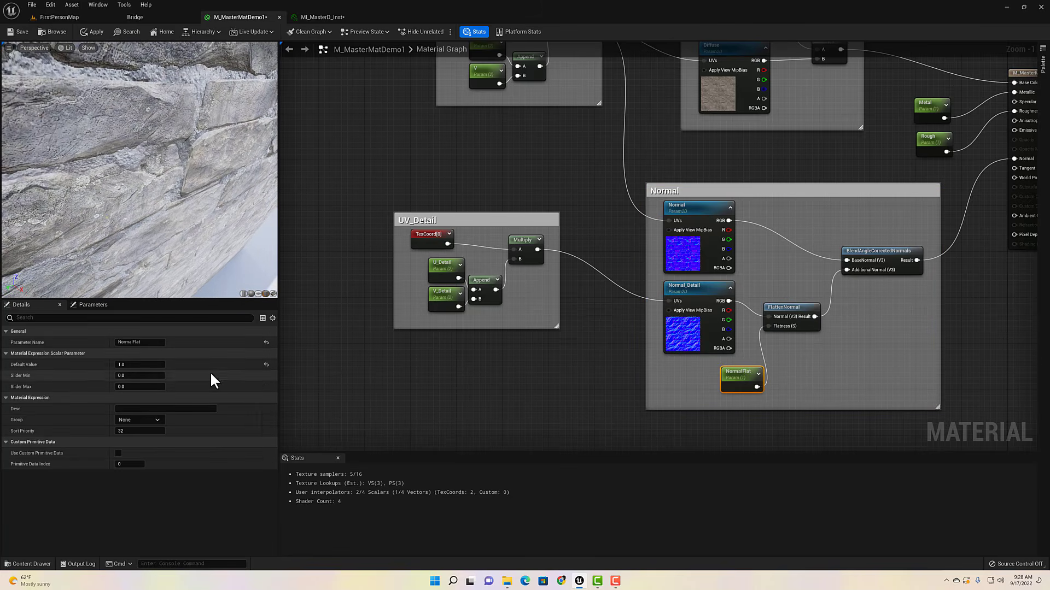
click(137, 363)
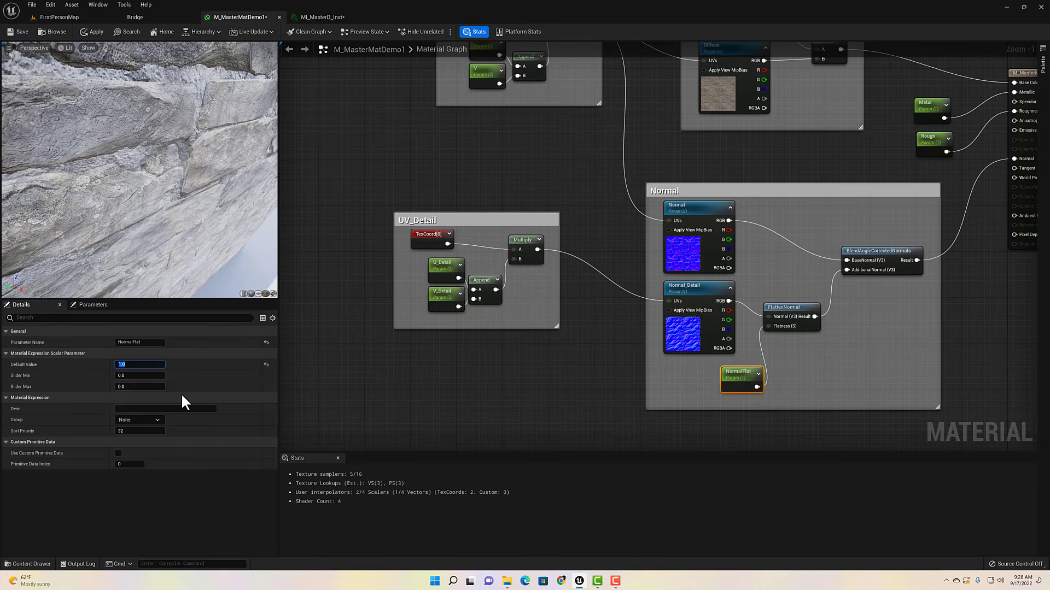
text(0)
key(Return)
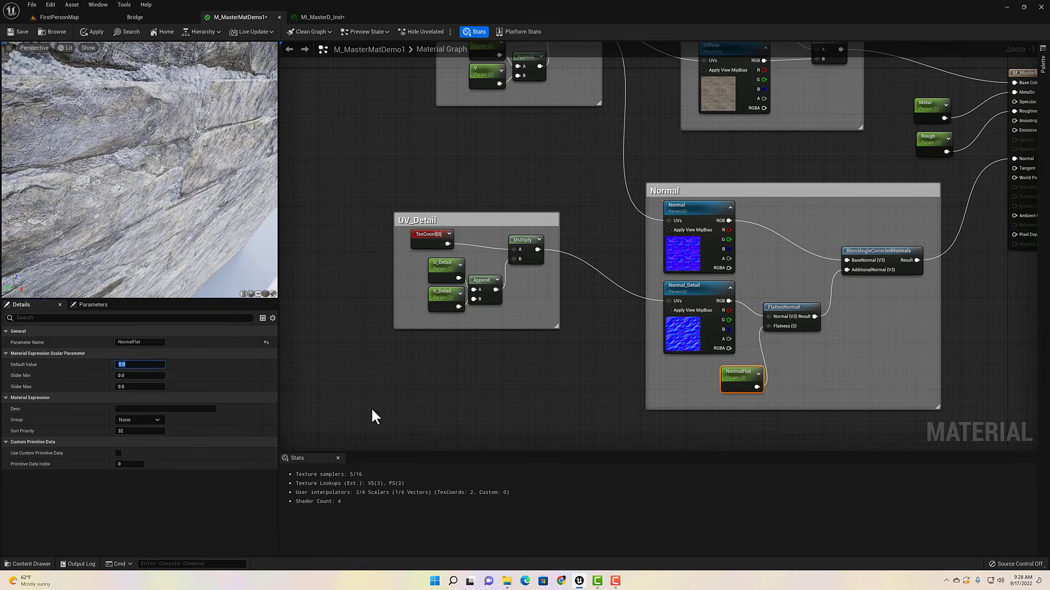
Set the default values of both U_Detail and V_Detail to 11.
click(444, 271)
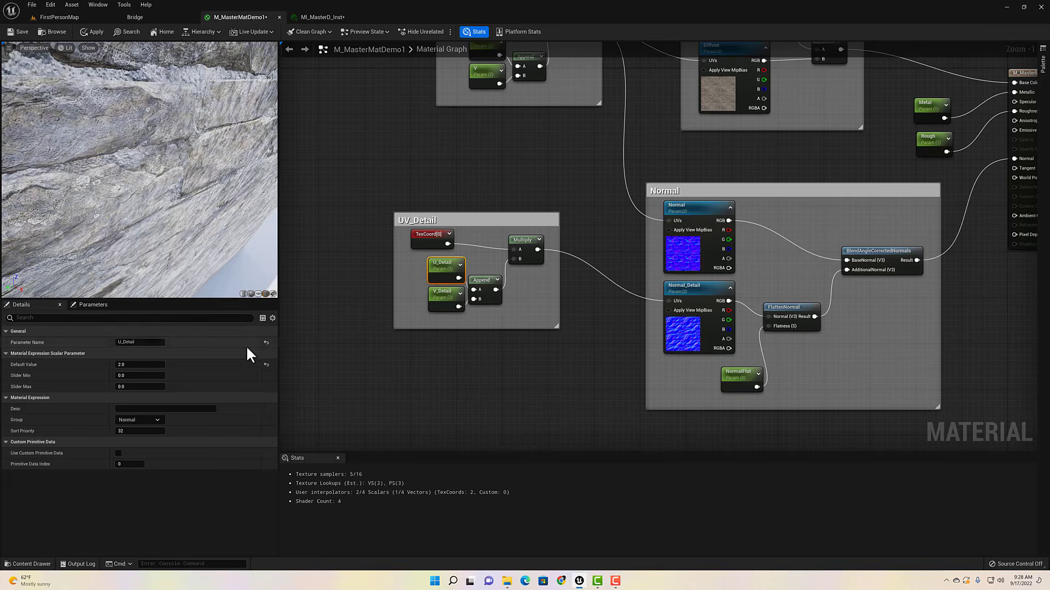
click(140, 365)
text(1)
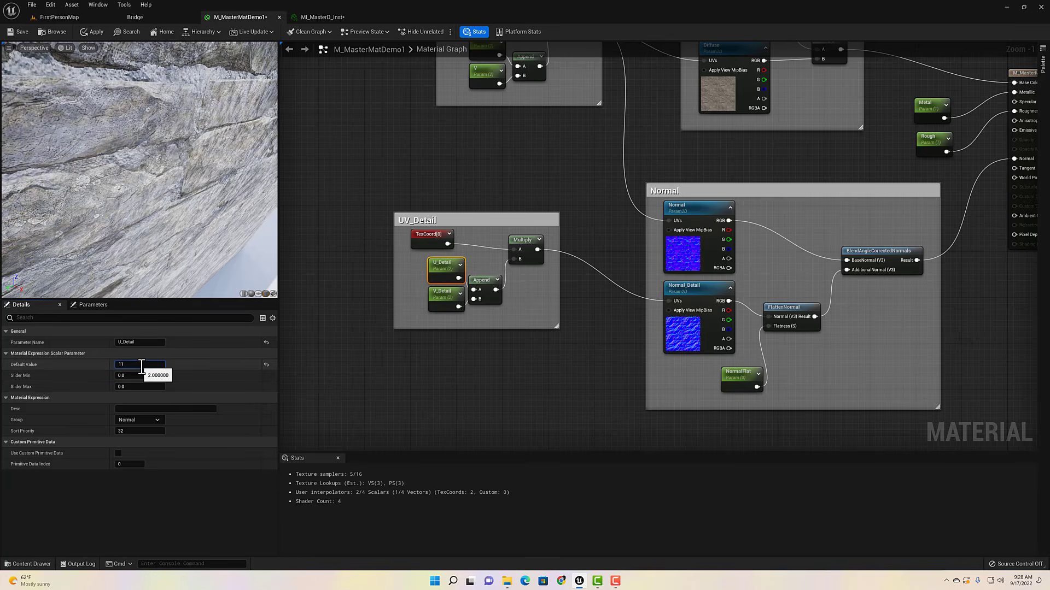
text(1)
key(Return)
click(444, 295)
click(136, 365)
text(11)
key(Tab)
Switch NormalFlat's default value between 1 and 0 to compare the detail normal in the preview, ending at 0.
click(739, 373)
click(134, 365)
text(1)
key(Return)
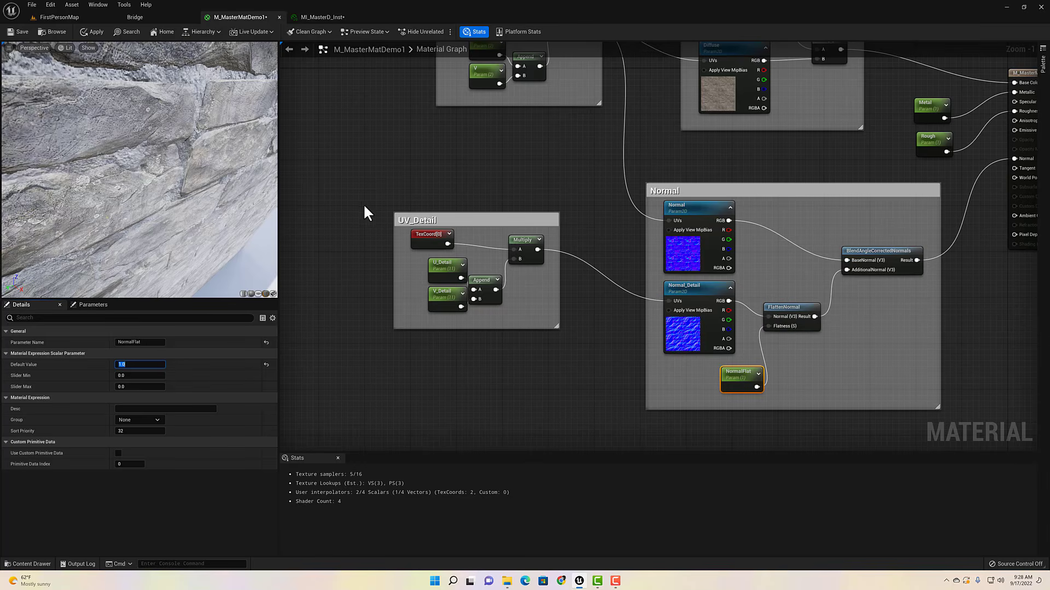
click(134, 364)
text(0)
key(Return)
mouse_move(147, 172)
mouse_down()
mouse_move(180, 172)
mouse_move(146, 181)
mouse_move(153, 172)
mouse_up()
click(136, 365)
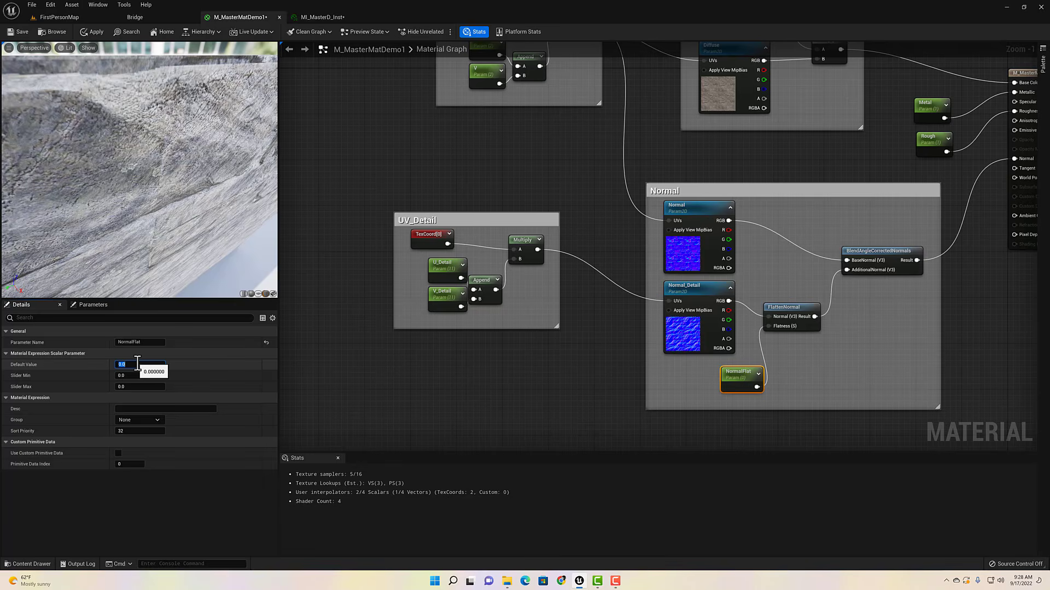
key(Return)
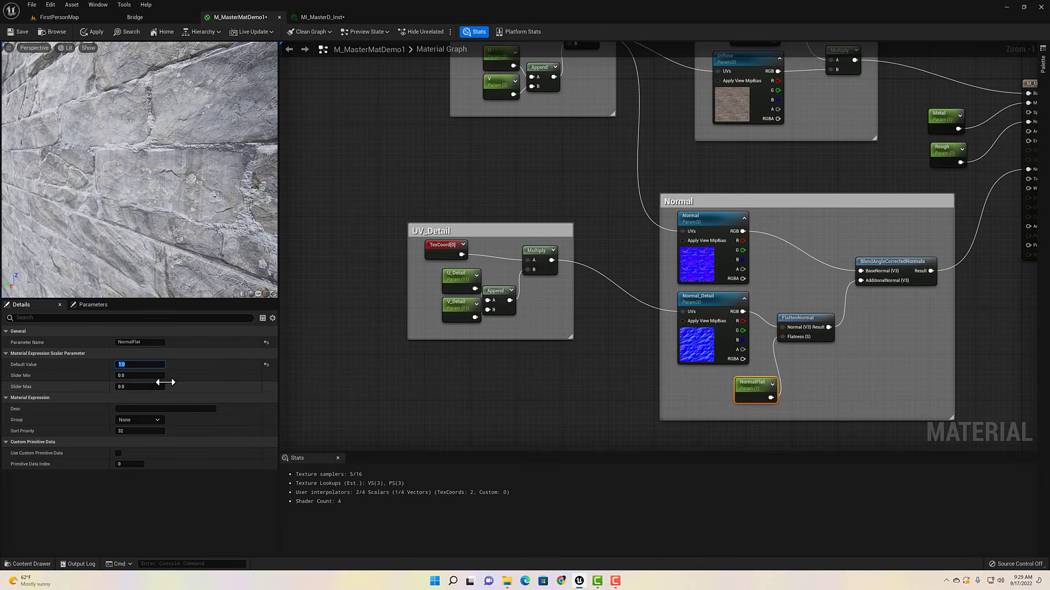
key(Return)
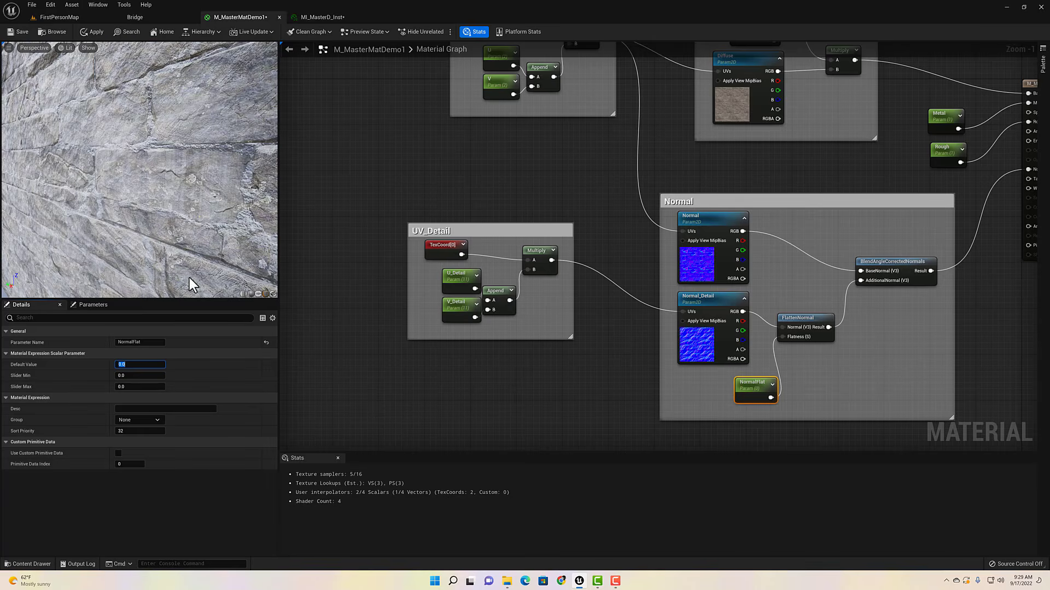
Set the default values of U_Detail and V_Detail to 5 and check the detail tiling on the preview wall from far and near.
click(120, 188)
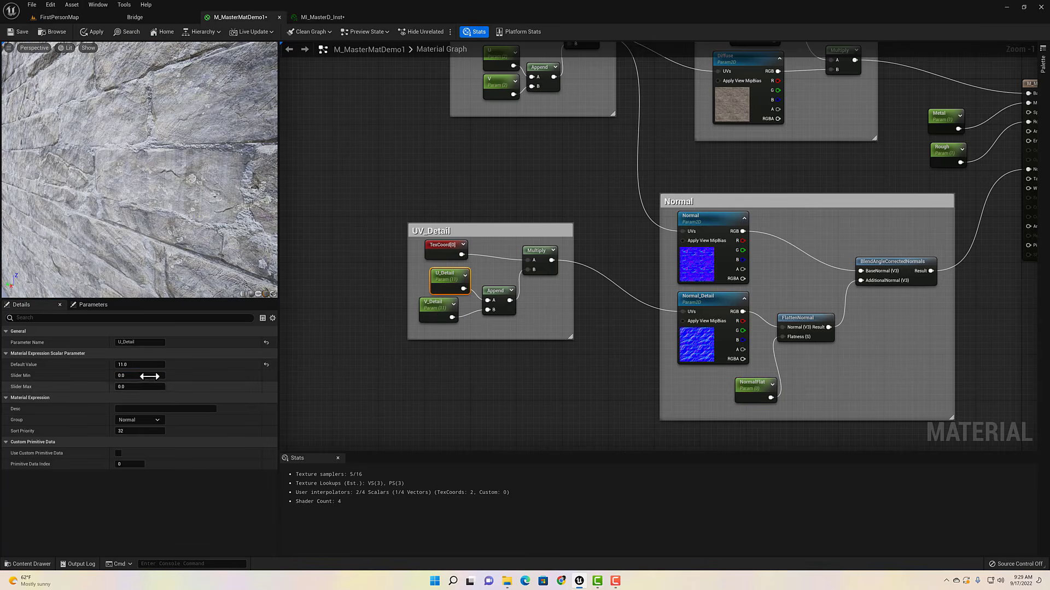
click(149, 364)
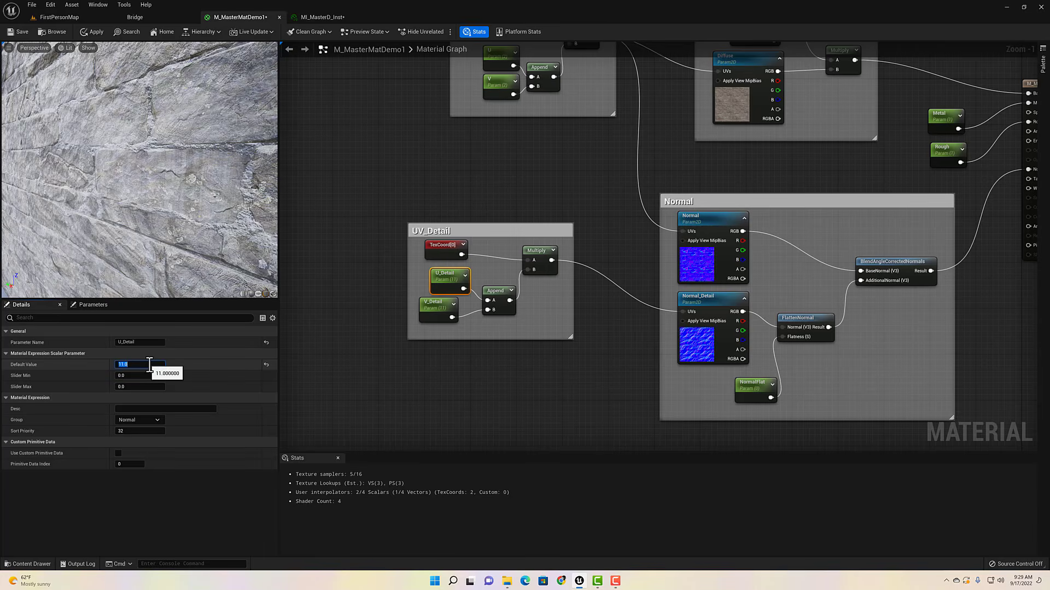
key(Return)
click(435, 304)
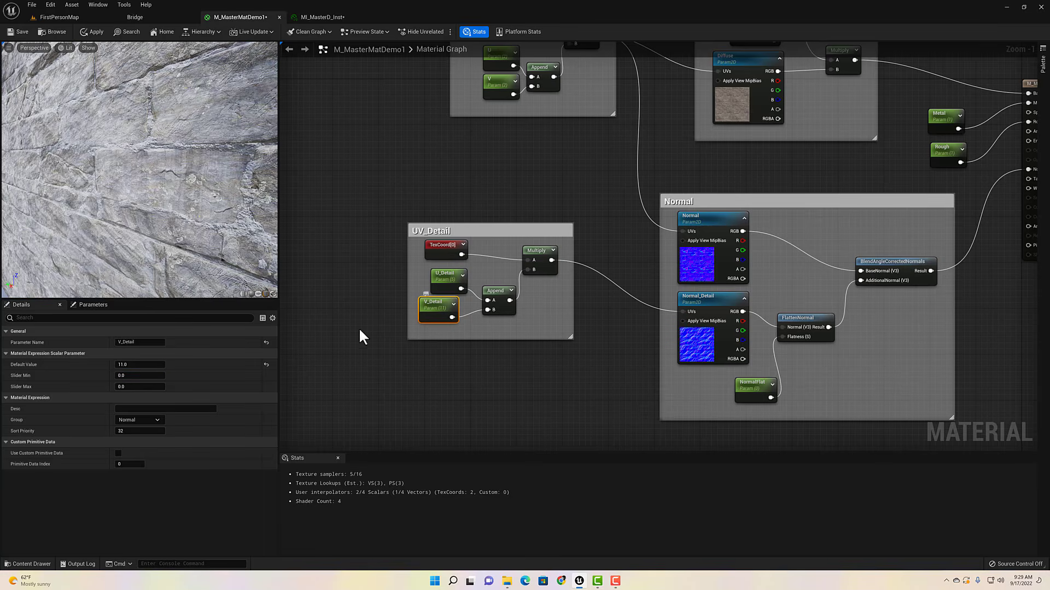
click(140, 365)
text(5)
key(Return)
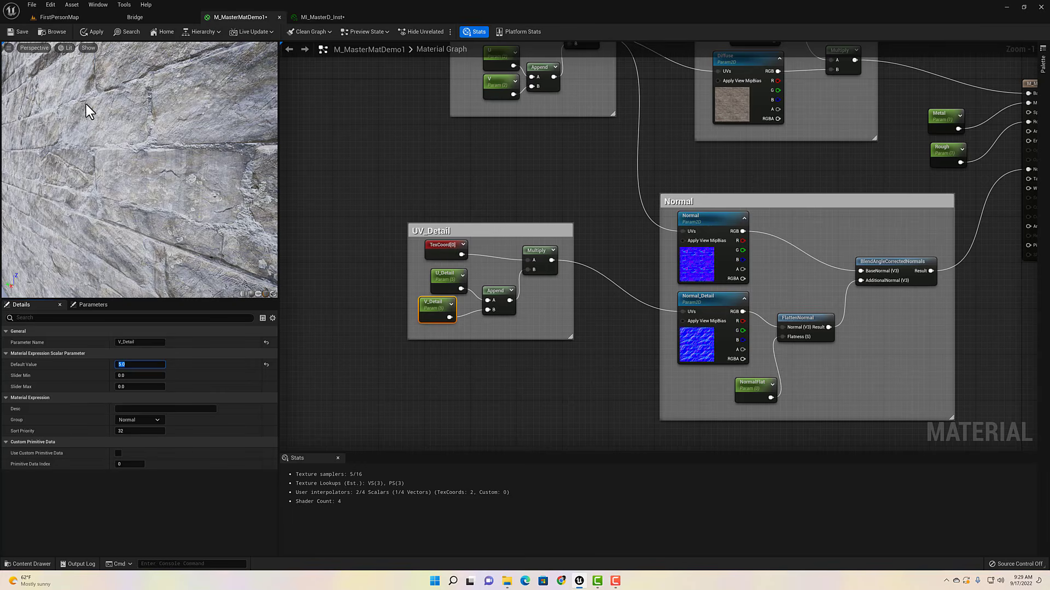
scroll(84, 150, down, 5)
click(432, 273)
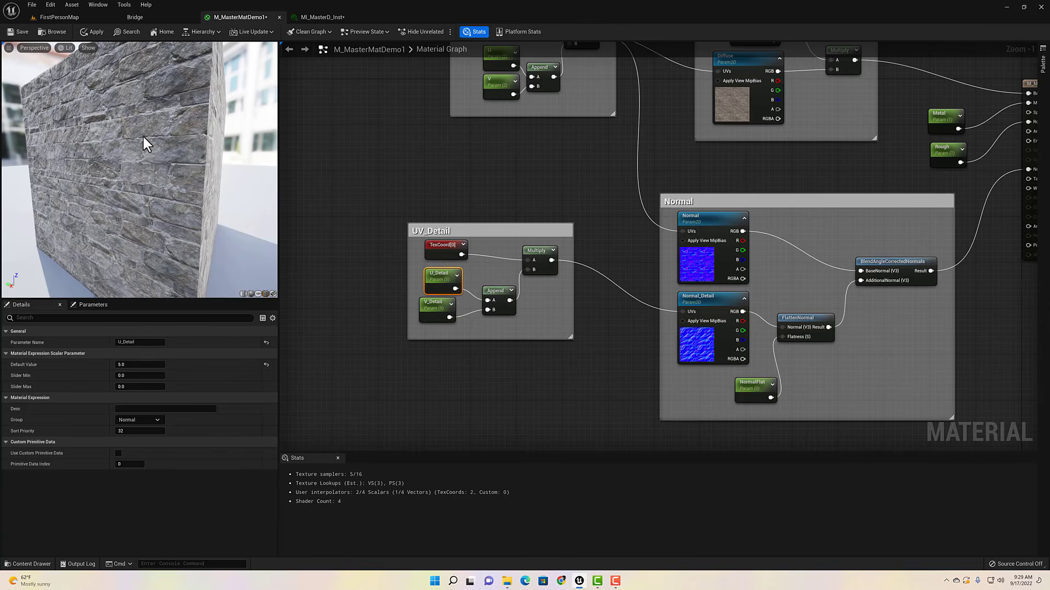
scroll(150, 156, up, 8)
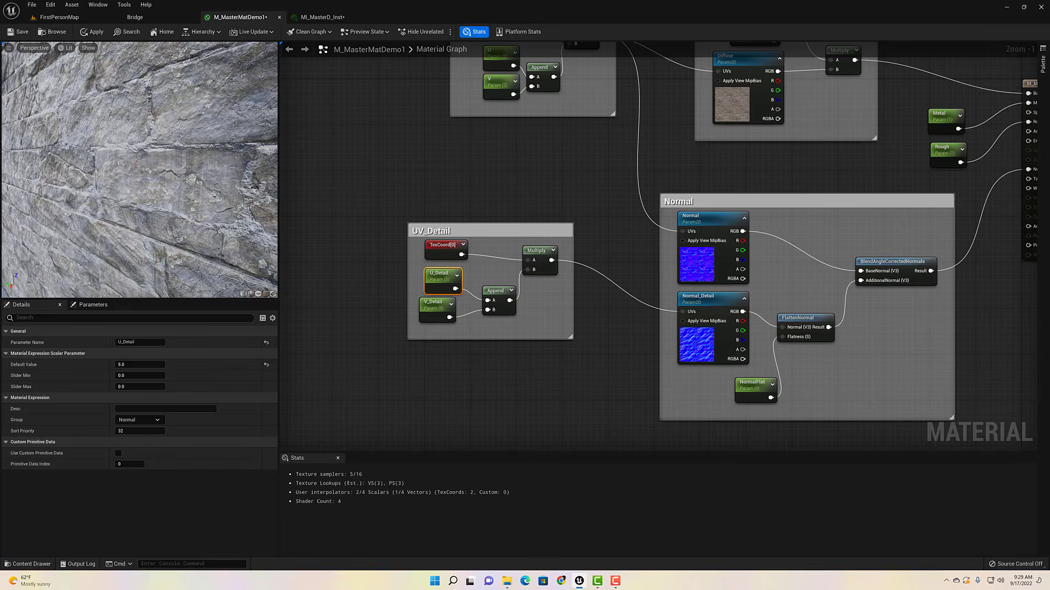
scroll(140, 170, up, 2)
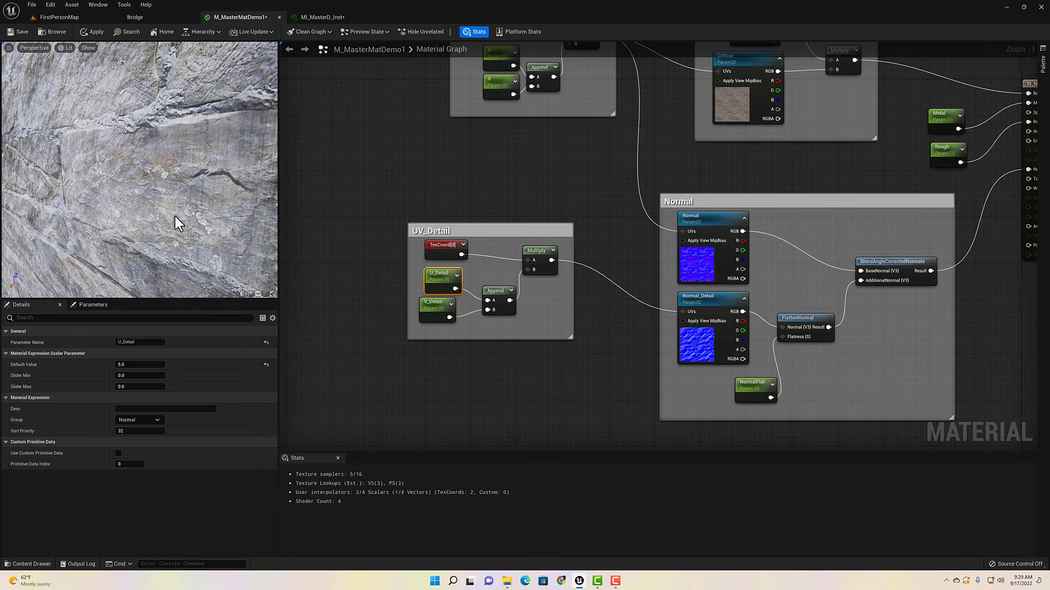
Move the Normal and UV_Detail comment groups down and away from the output node, and shift the Metal and Rough parameters aside.
right_drag(816, 189, 674, 214)
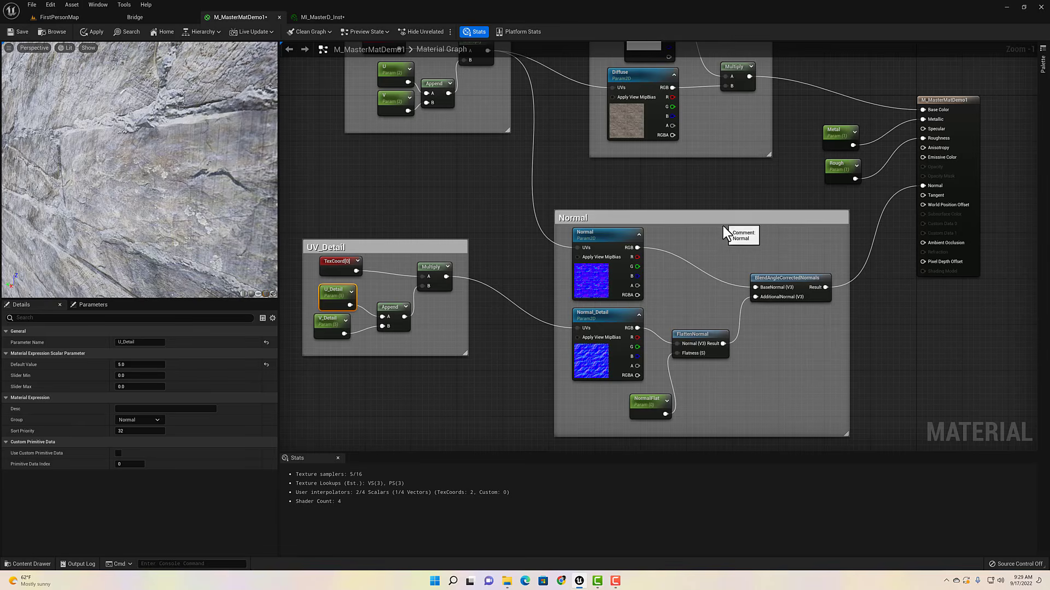
drag(729, 217, 672, 252)
drag(820, 121, 816, 155)
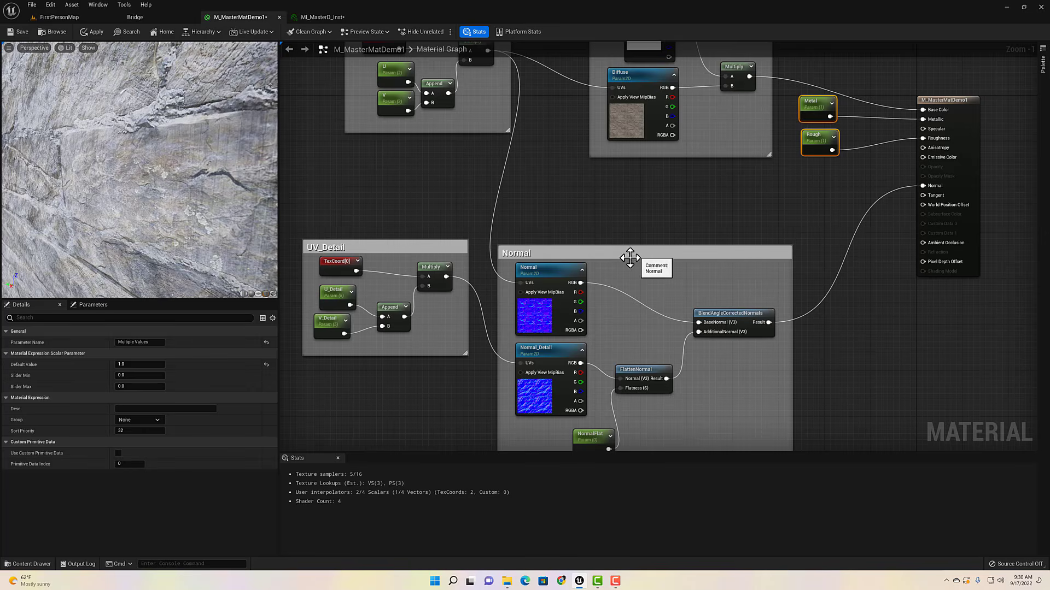
drag(314, 223, 414, 299)
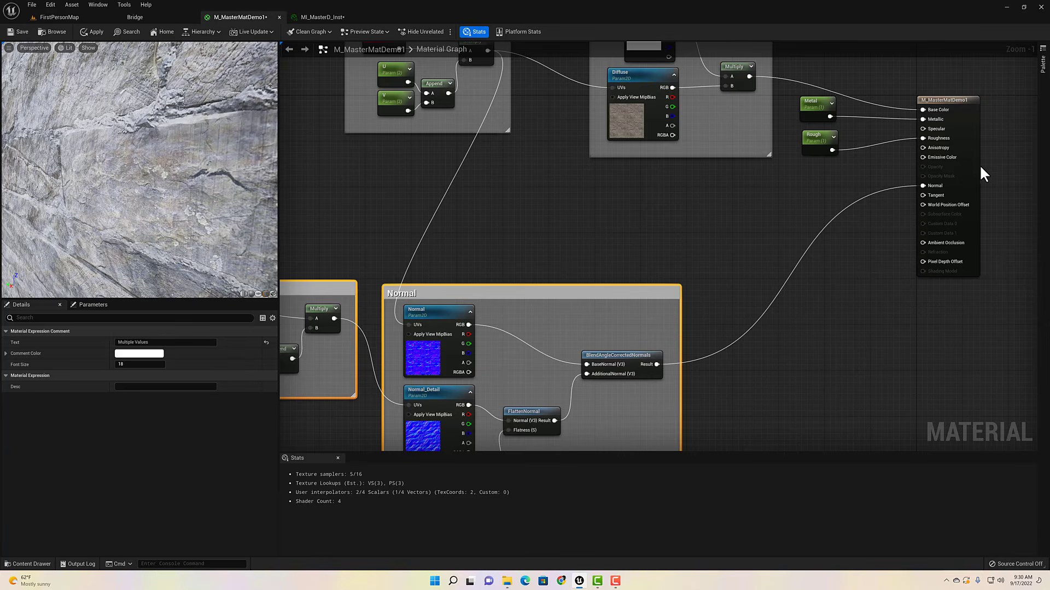
Paste a copy of the Normal texture parameter and place it in the free space below the Metal and Rough parameters.
key(ctrl+v)
drag(706, 328, 733, 211)
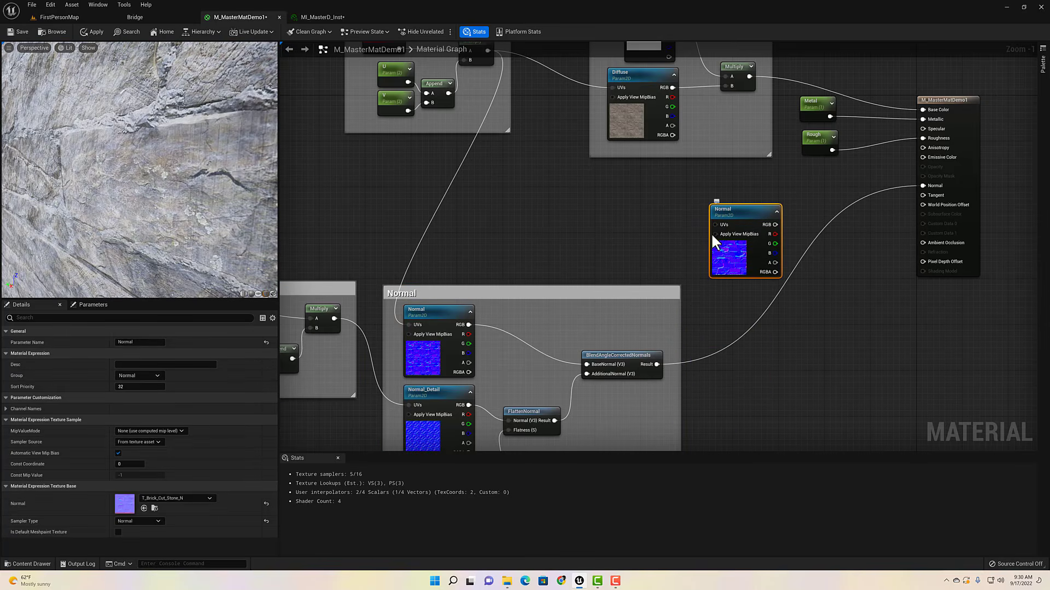
Rename the pasted texture parameter to Emissive and assign the T_Chair_M mask texture to it.
click(140, 342)
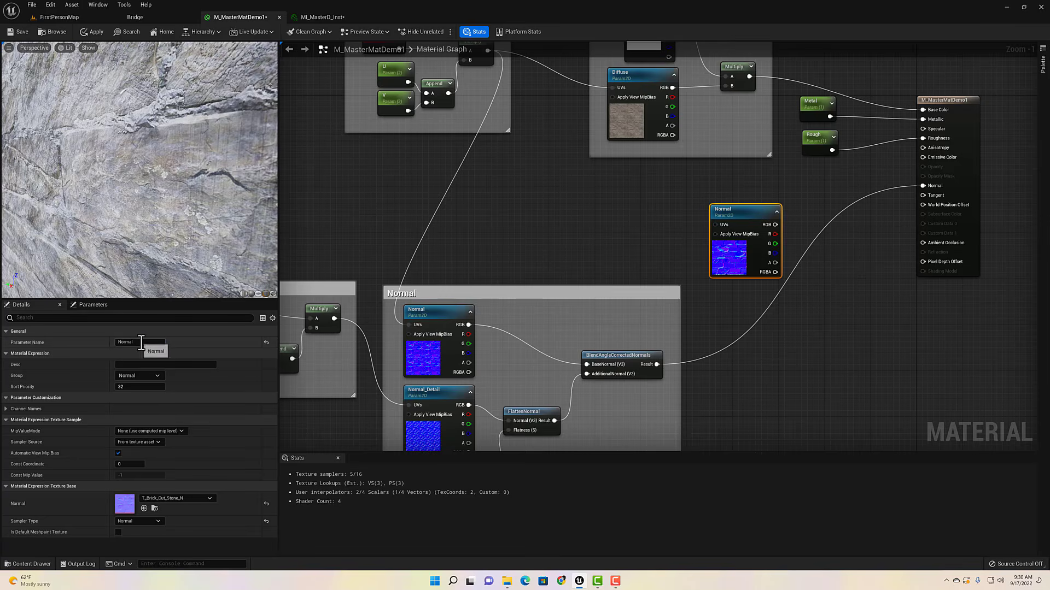
text(Emissive)
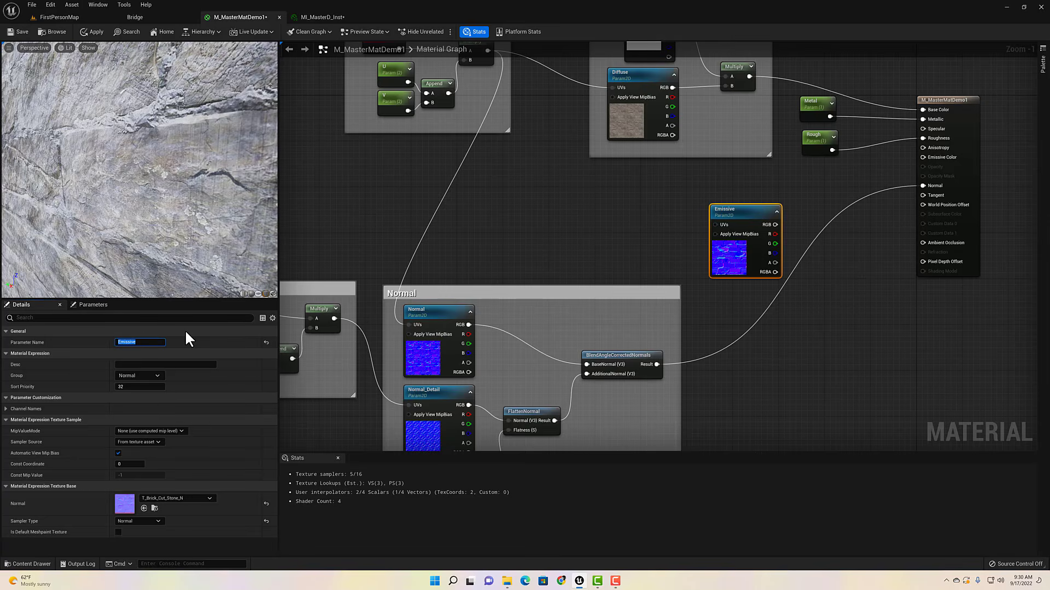
click(197, 499)
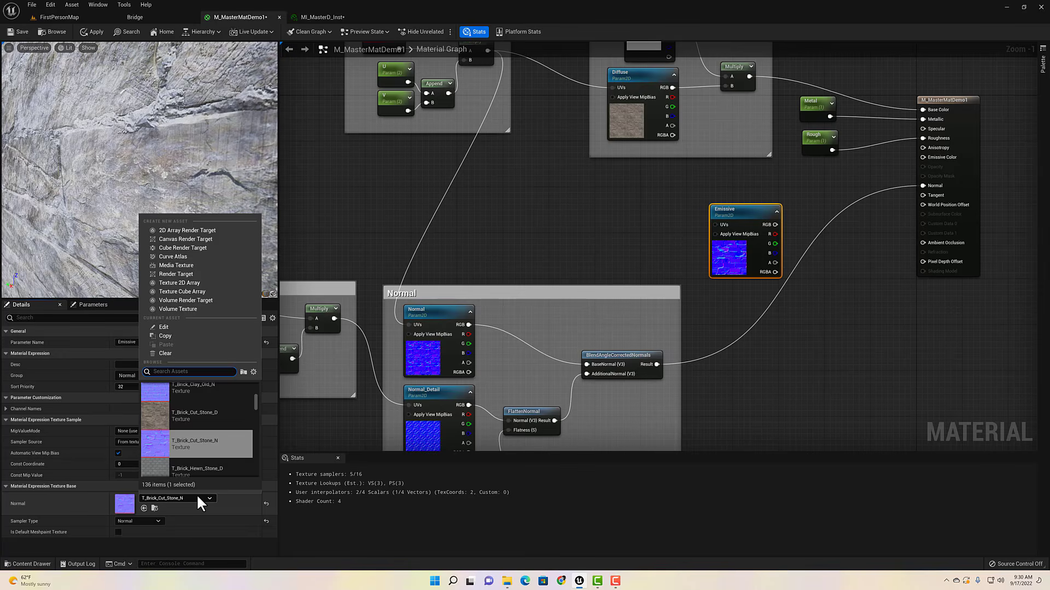
text(_D)
text(M)
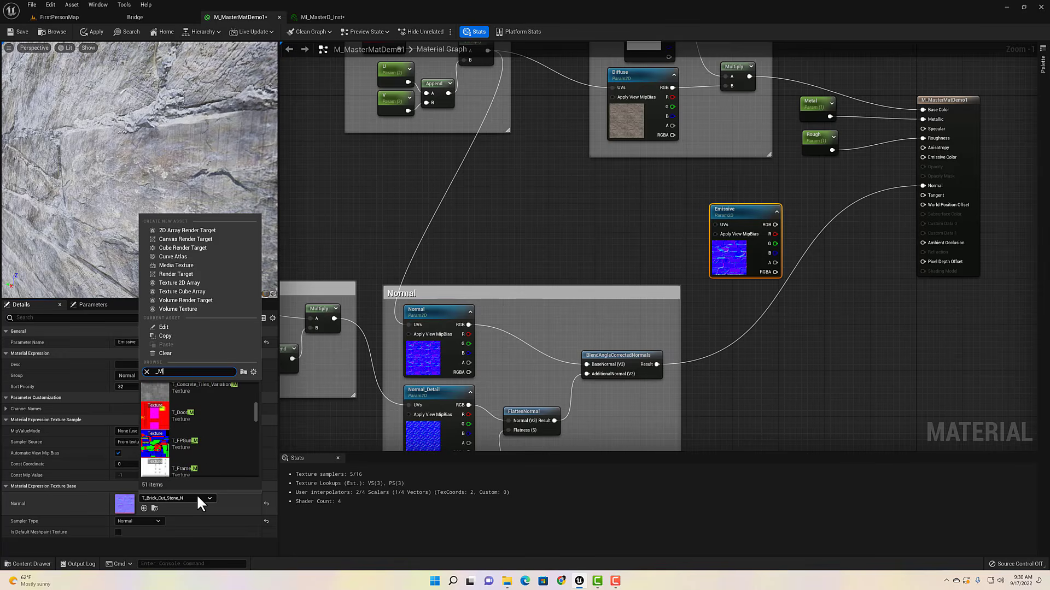
scroll(203, 429, down, 2)
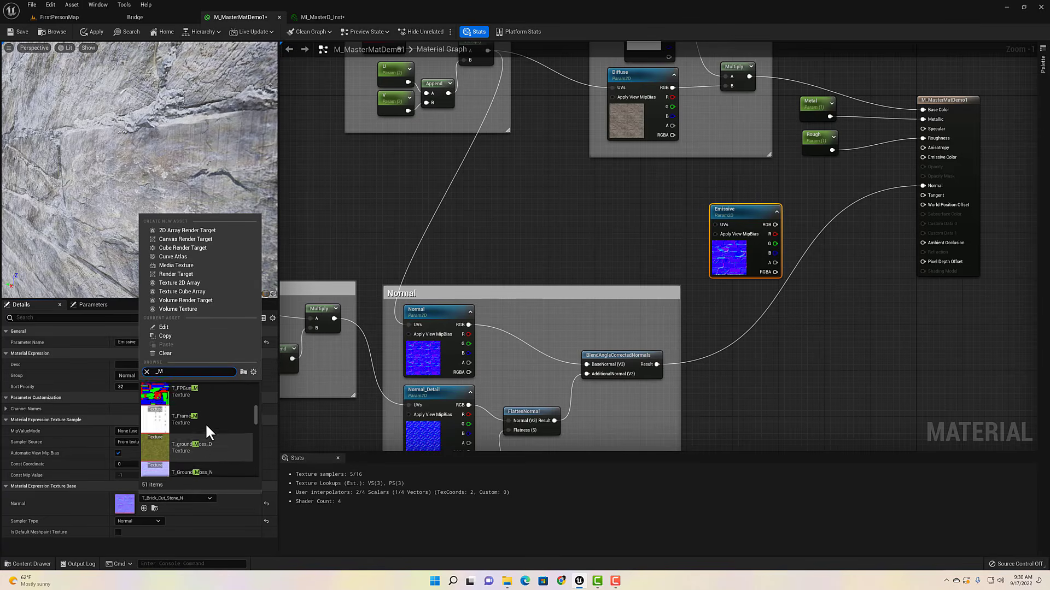
scroll(206, 432, up, 4)
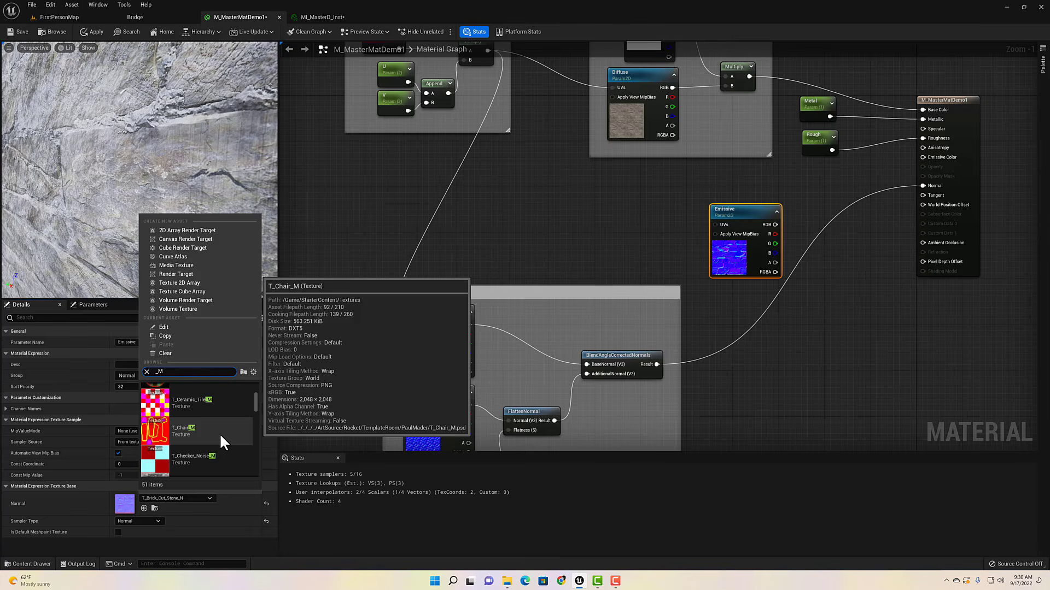
click(146, 432)
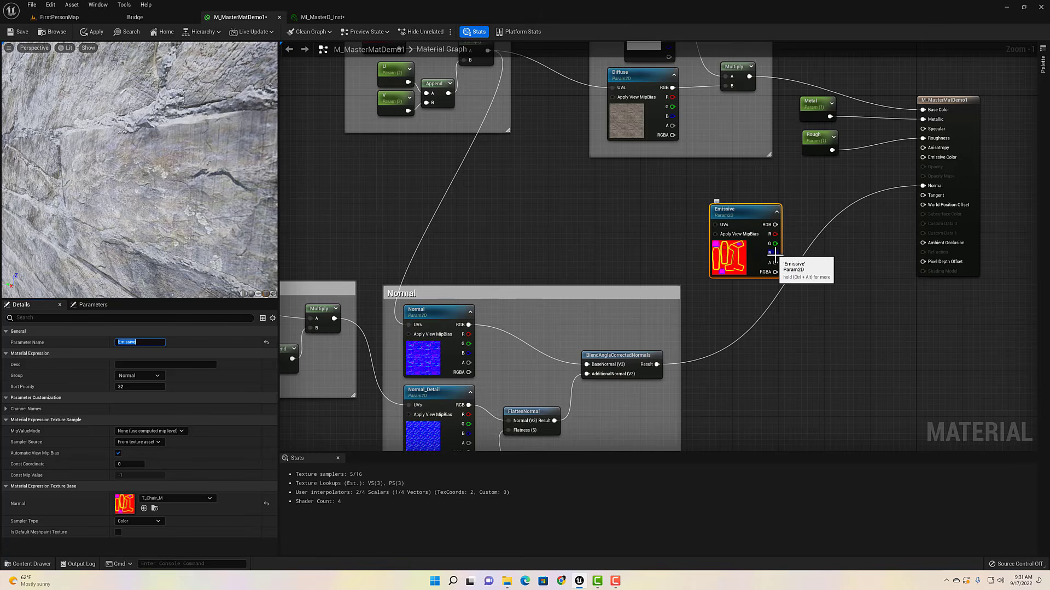
Wire the Emissive texture's green channel into Emissive Color and view the whole preview wall from farther away.
drag(772, 264, 937, 159)
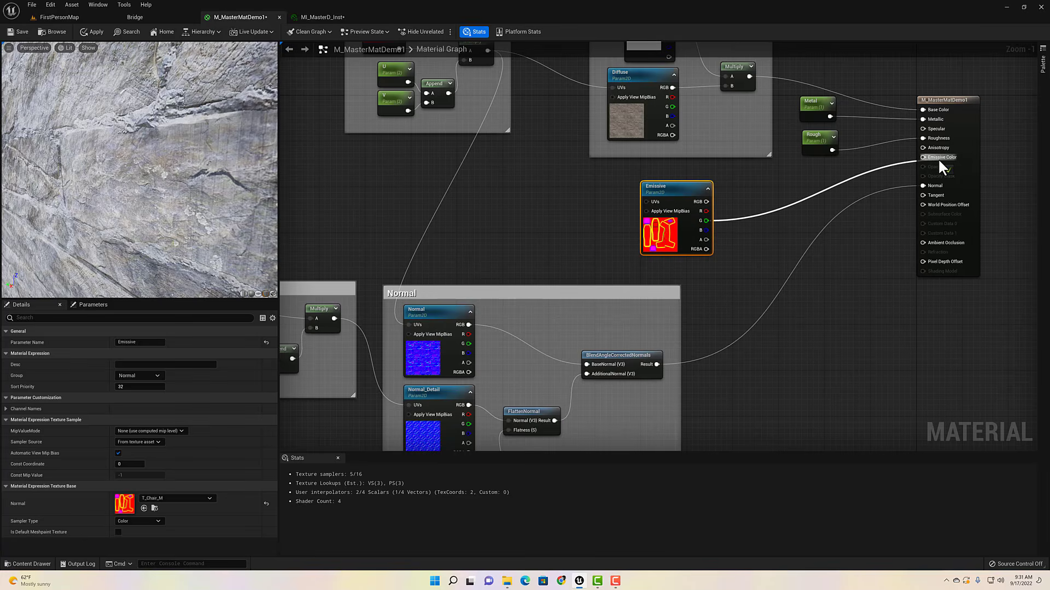
scroll(189, 173, down, 5)
drag(189, 172, 118, 202)
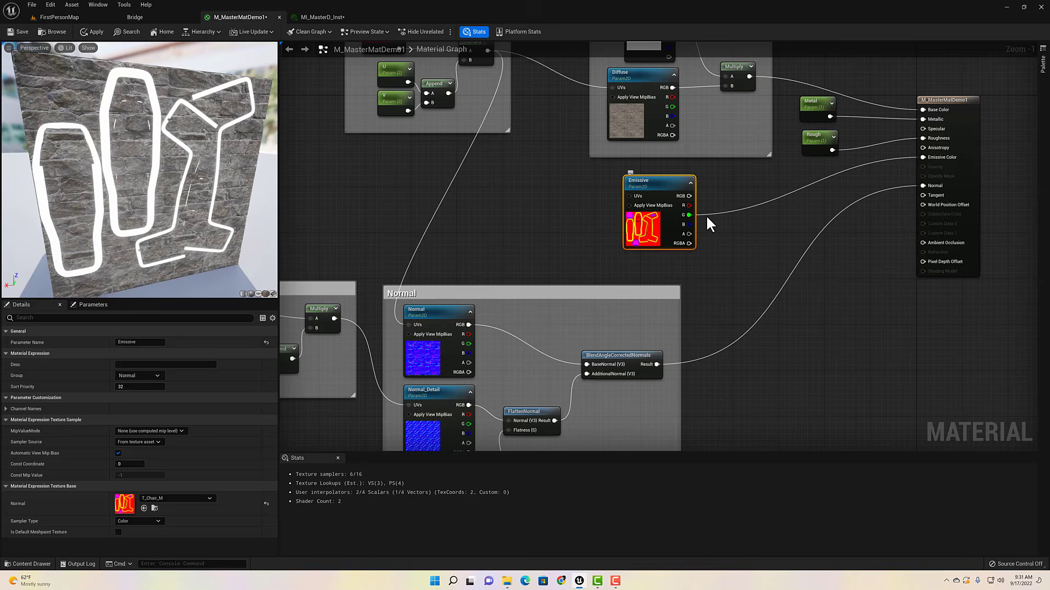
Duplicate the Tint parameter, rename the copy Emissive Tint, and place it just below the Emissive texture node.
right_drag(733, 187, 748, 287)
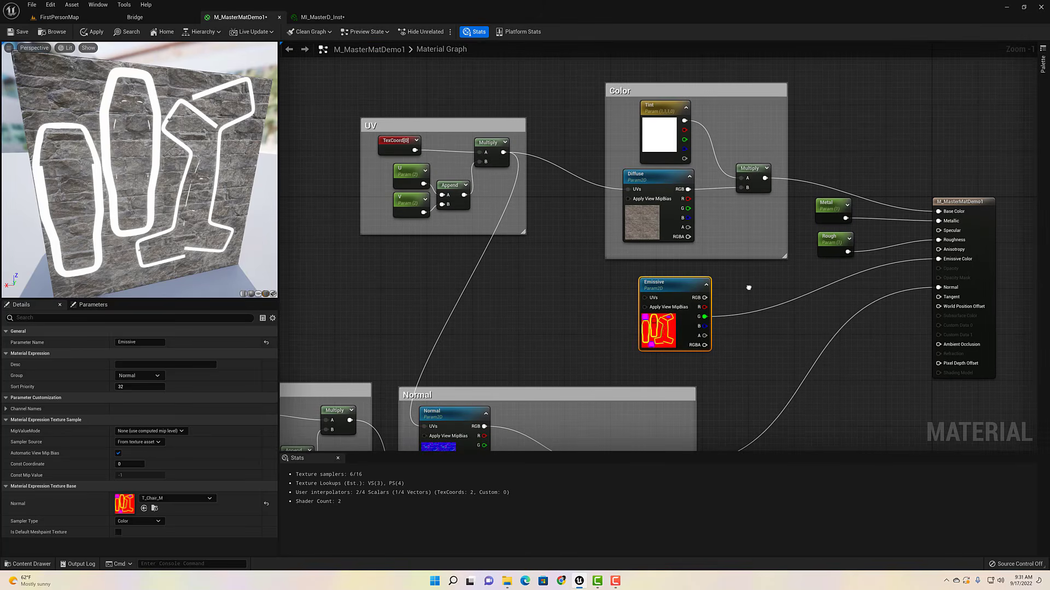
click(674, 128)
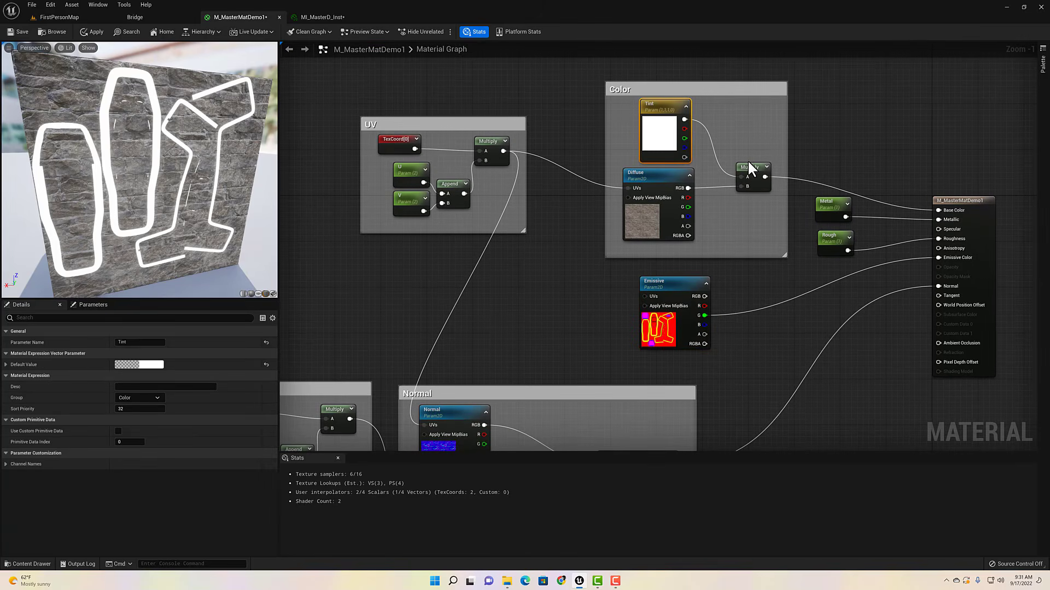
key(ctrl+d)
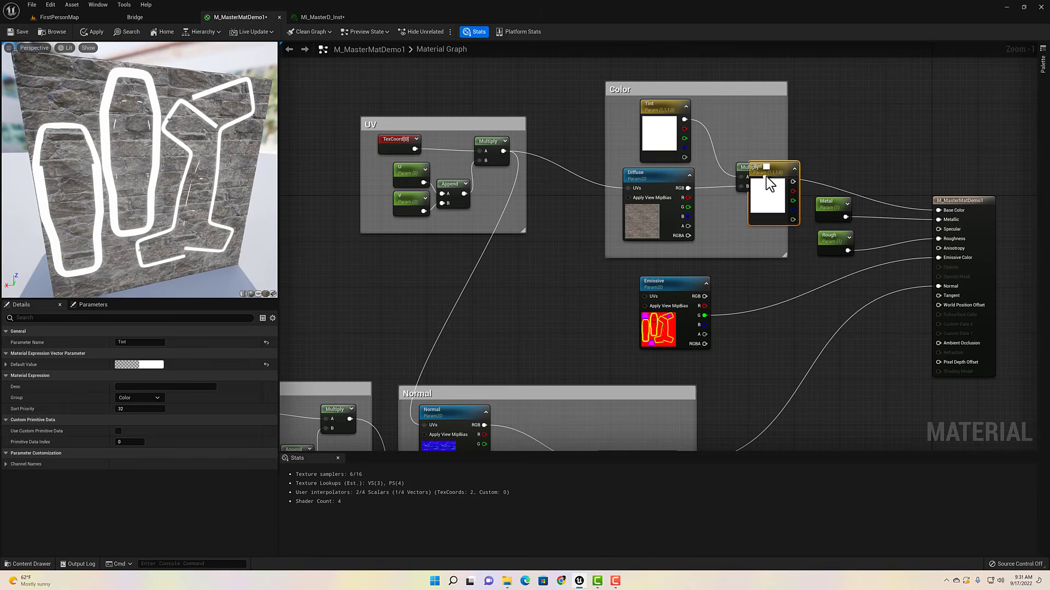
drag(783, 169, 761, 321)
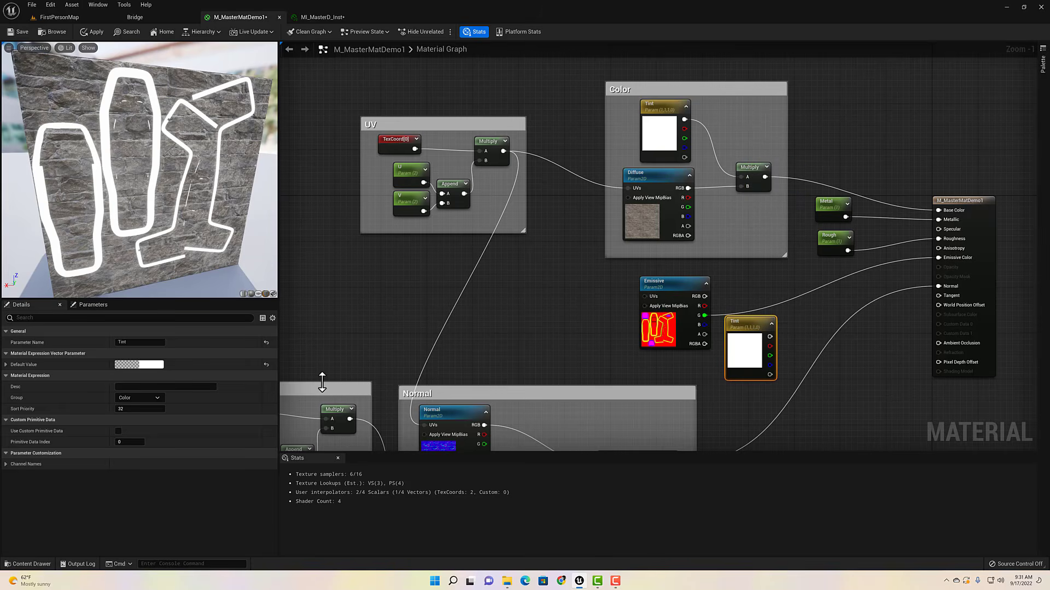
click(138, 342)
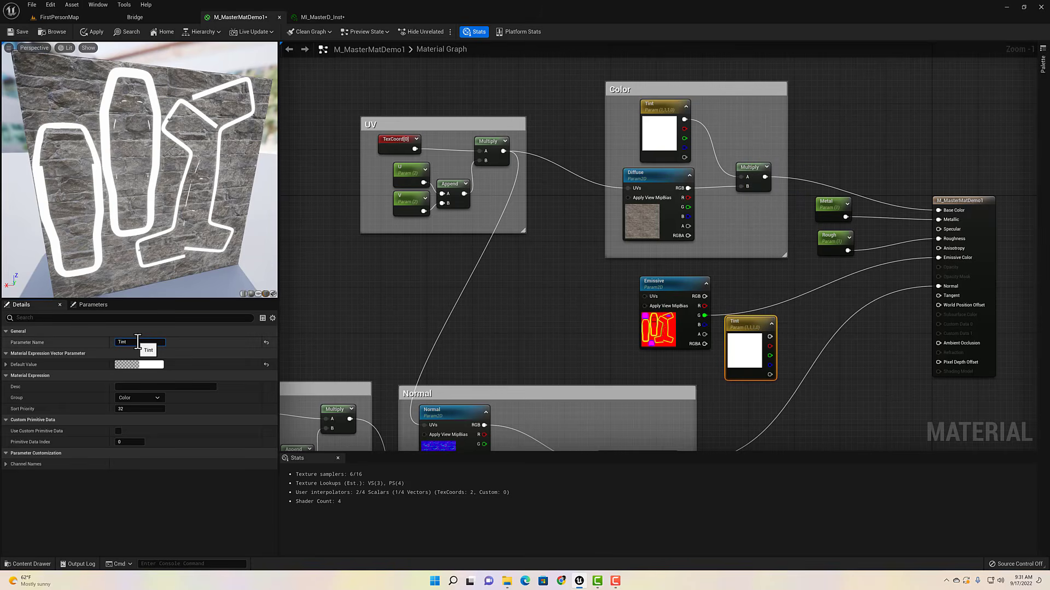
text(Emissive)
key(Return)
drag(743, 328, 726, 369)
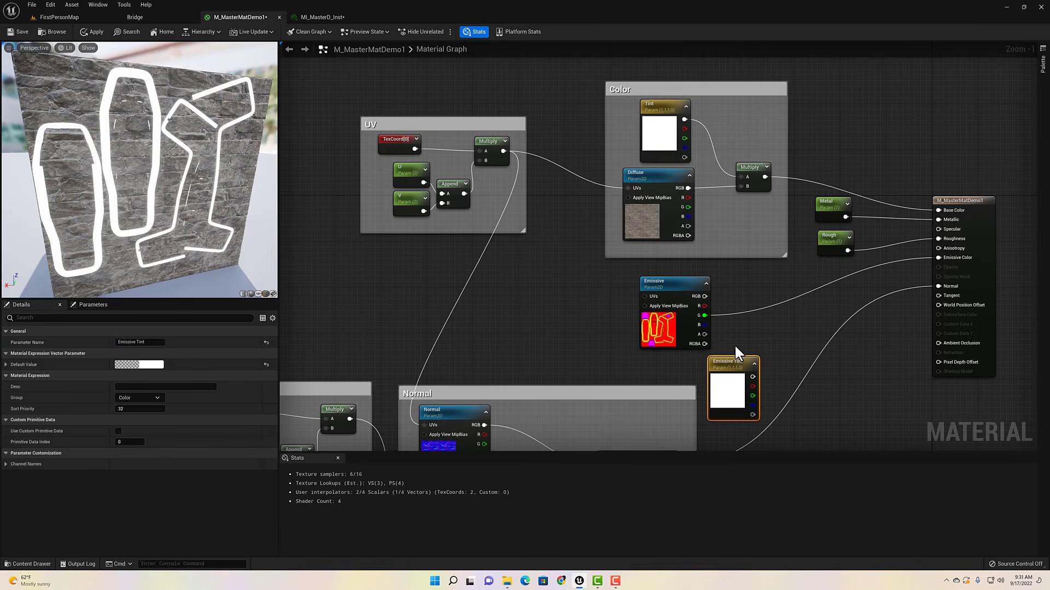
Add a Multiply node combining the Emissive green channel with Emissive Tint, and feed its result into Emissive Color.
click(796, 325)
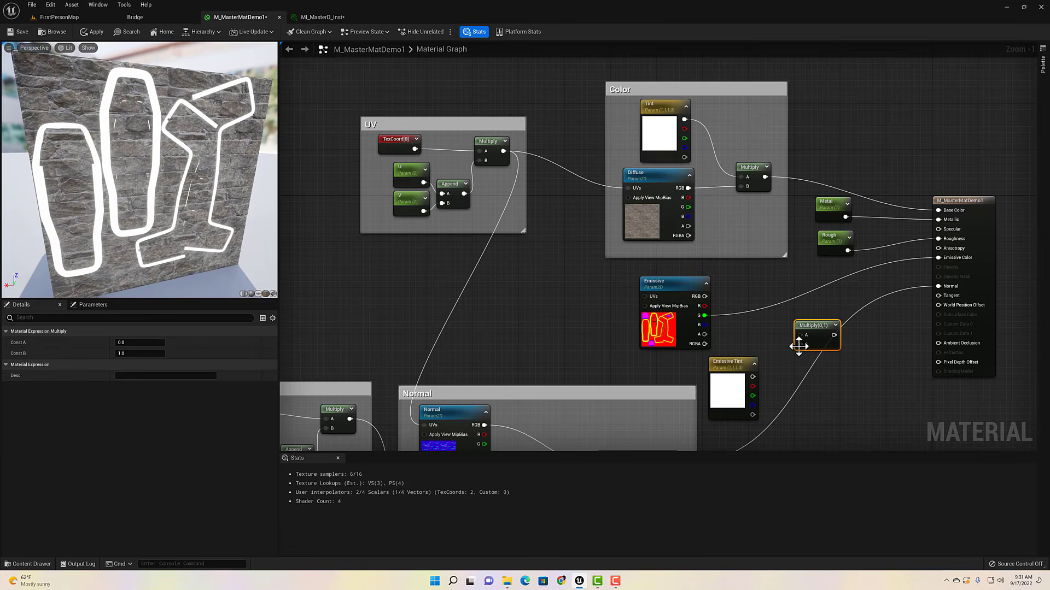
drag(752, 377, 799, 344)
drag(705, 296, 939, 257)
drag(810, 326, 804, 299)
drag(794, 308, 704, 315)
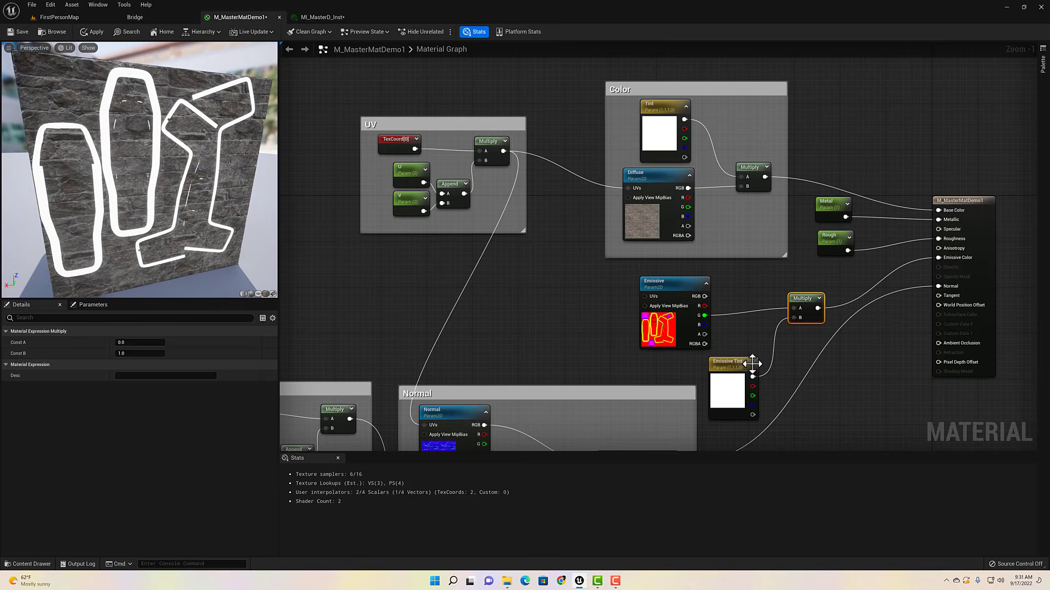
Make Emissive Tint pure red by setting green and blue to 0, and orbit the preview wall to check it.
double_click(725, 393)
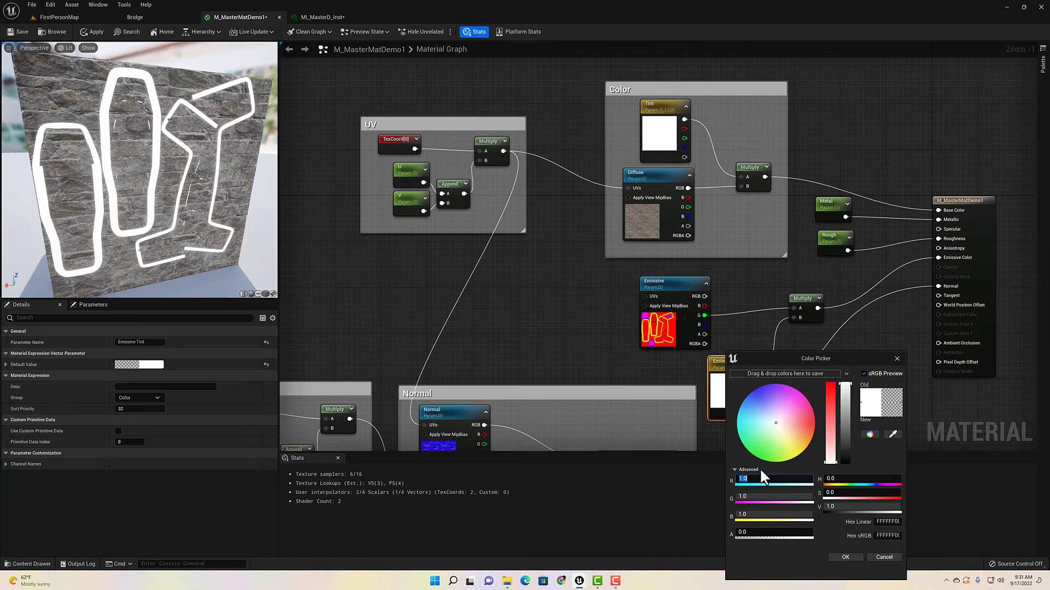
key(Tab)
text(0)
key(Tab)
text(0)
key(Tab)
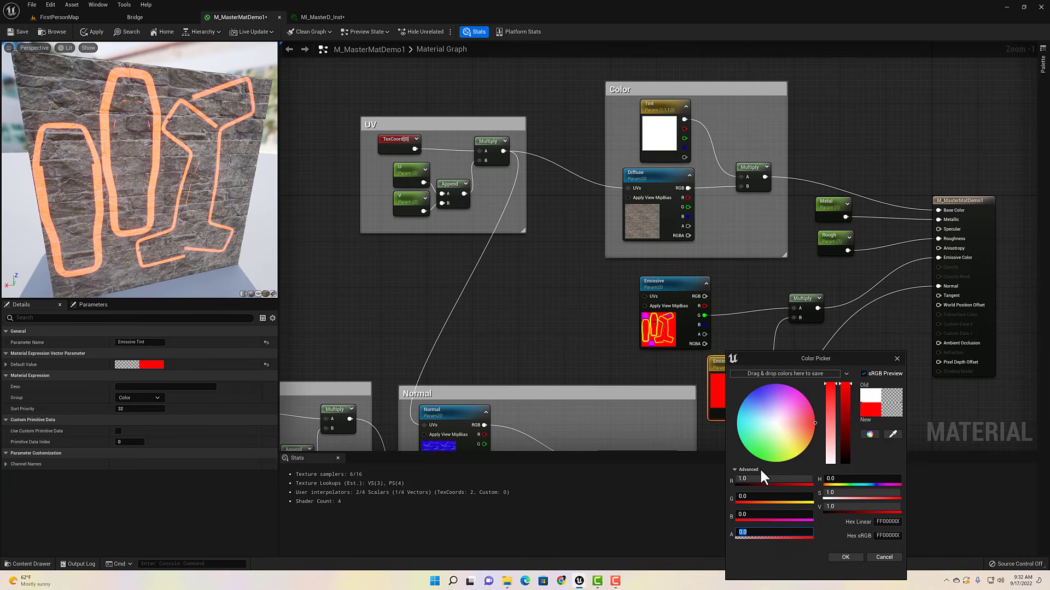
drag(90, 180, 90, 118)
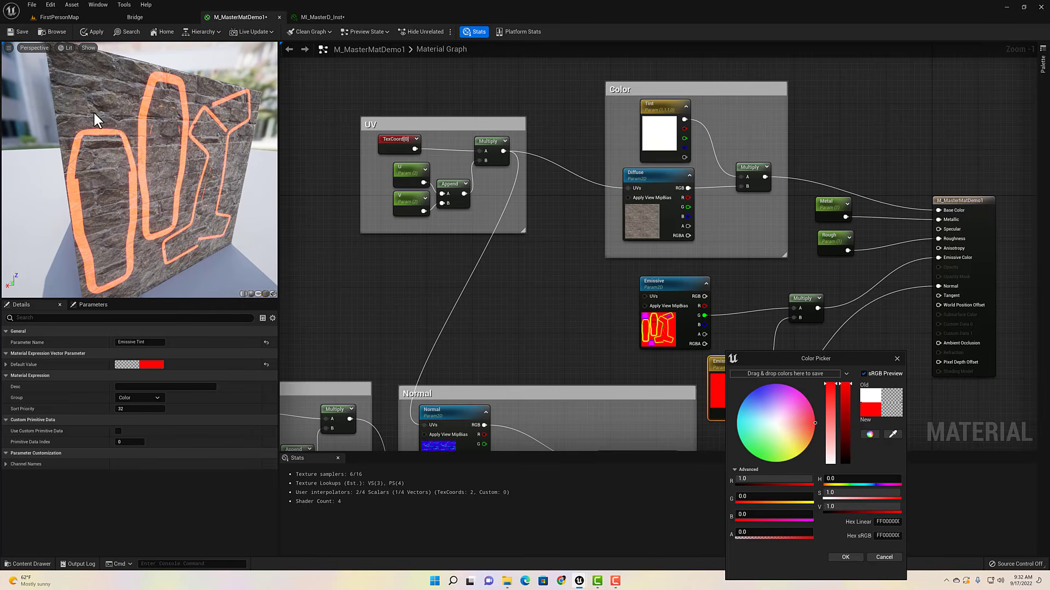
Raise Emissive Tint's red value to 9 for a strong glow and close the colour picker.
click(749, 479)
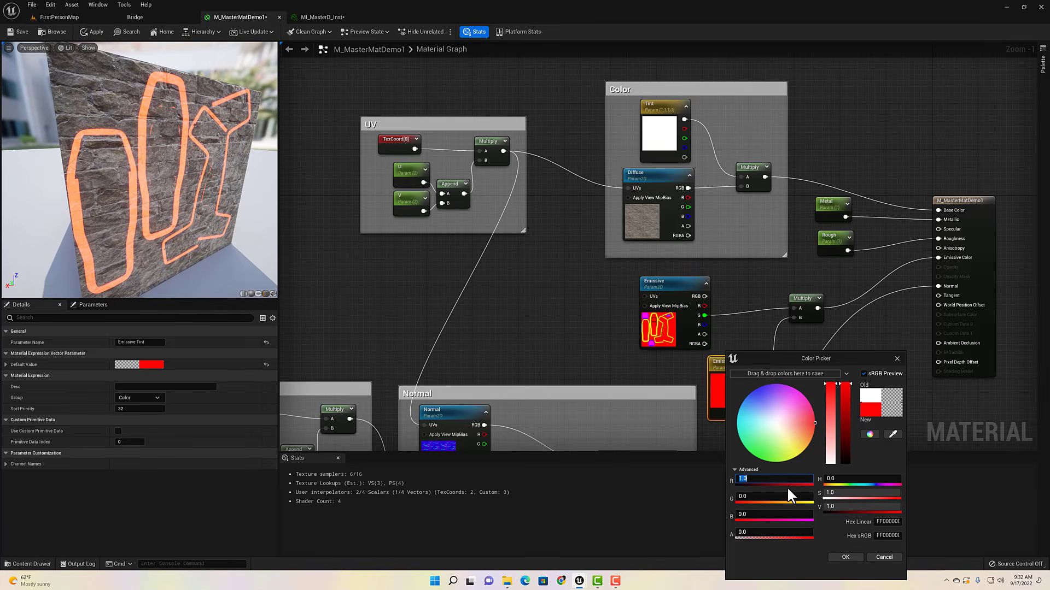
key(Return)
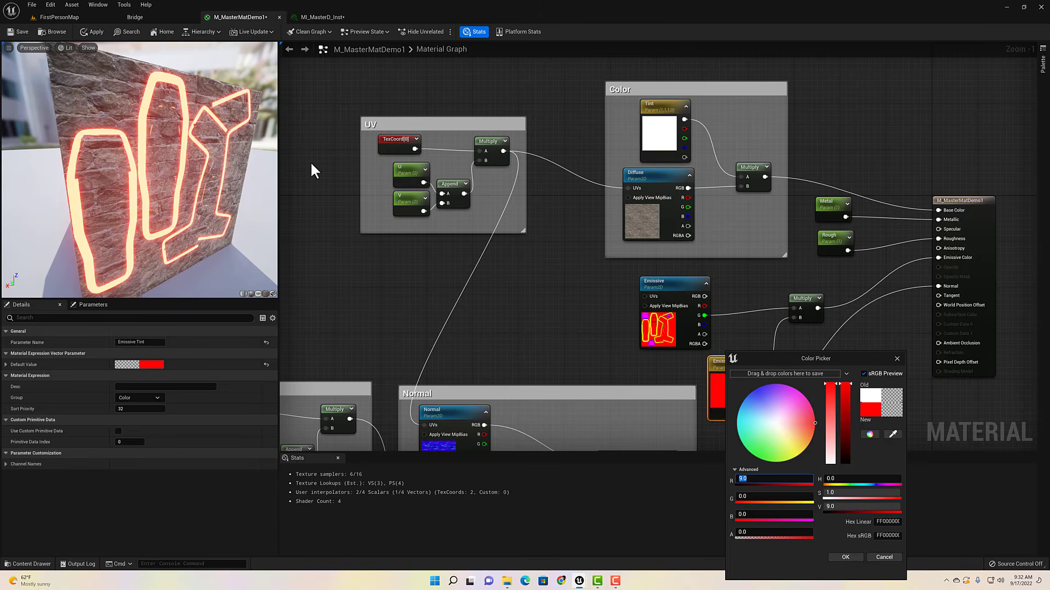
click(895, 359)
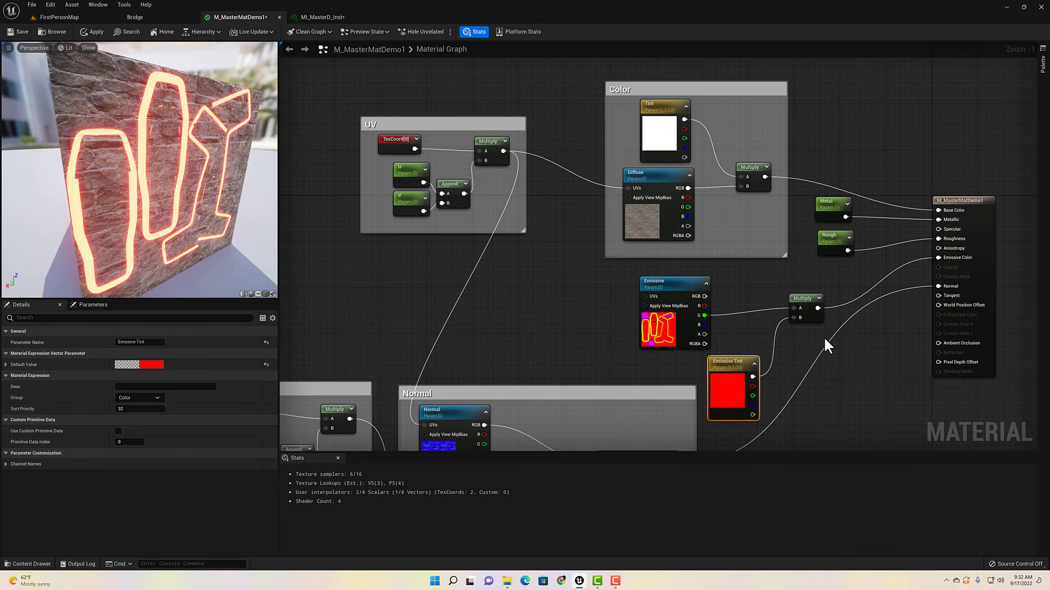
Add a StaticSwitchParameter named SwitchEmissive and place it between the emissive Multiply node and the output node.
right_click(868, 309)
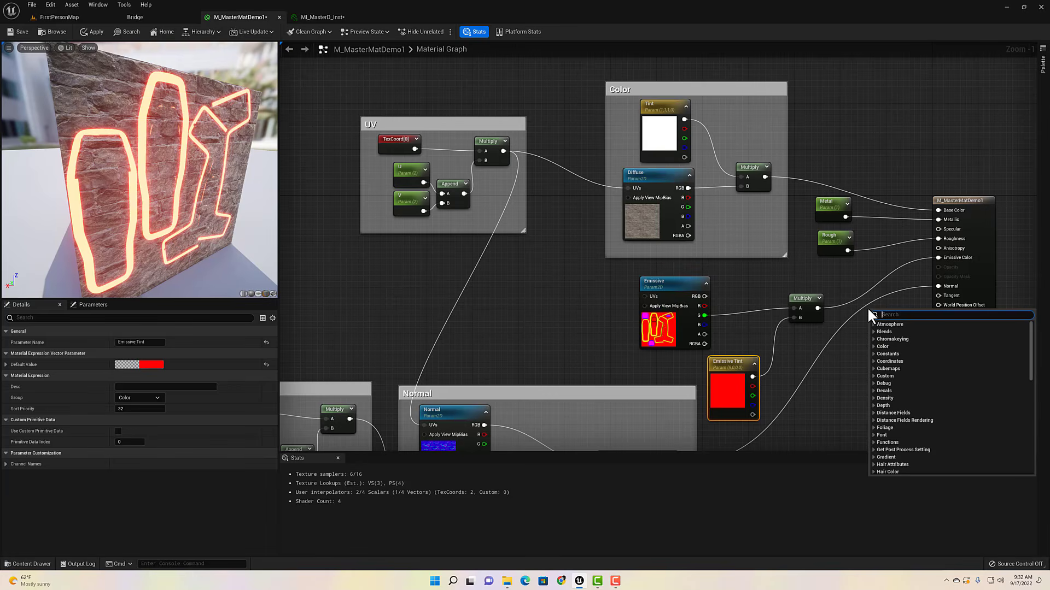
text(param)
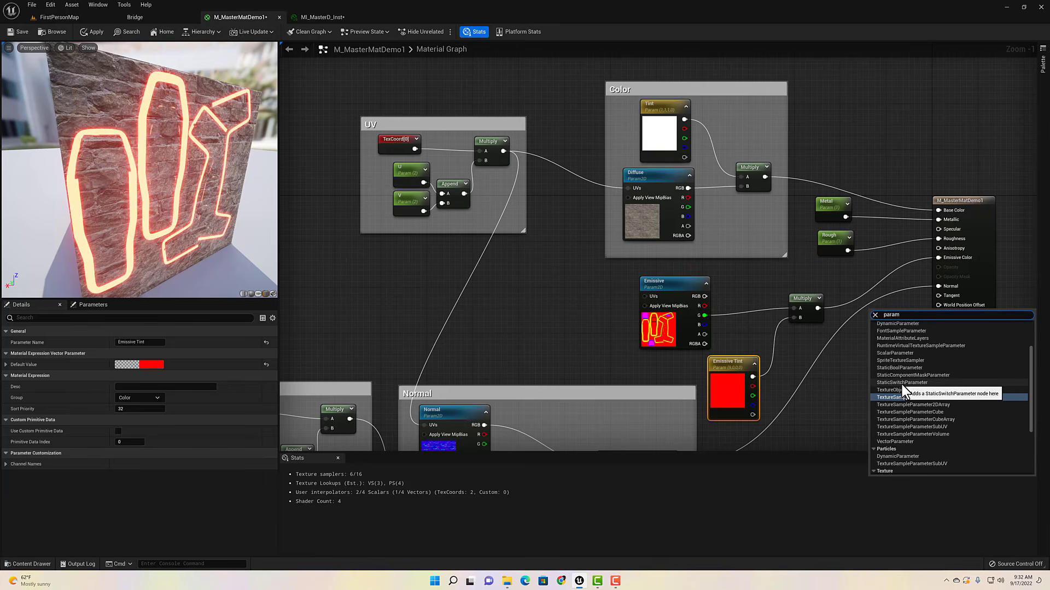
click(901, 384)
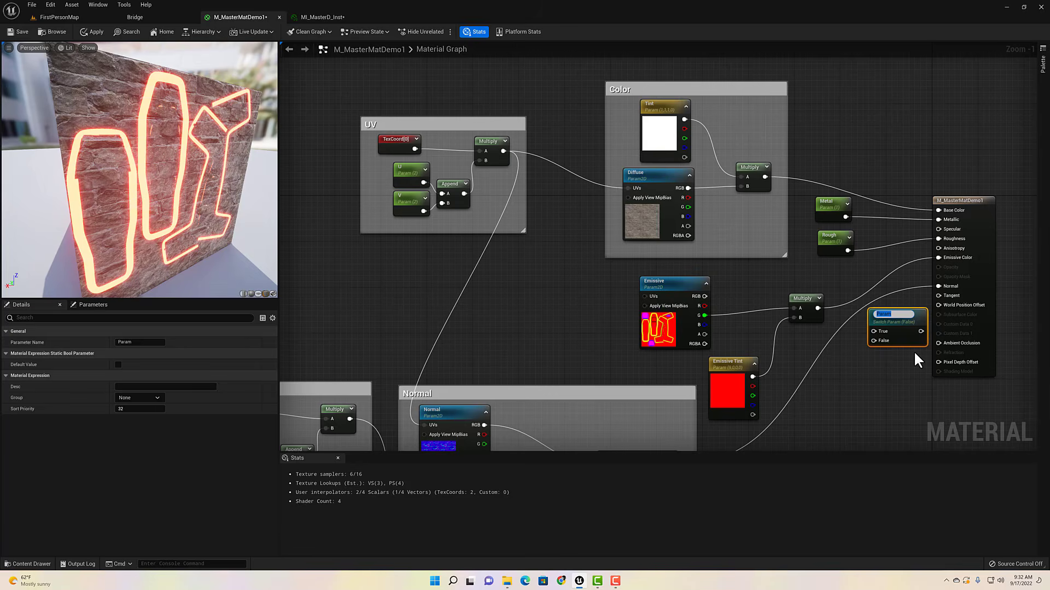
text(SwitchEmissive)
key(Return)
drag(875, 316, 847, 296)
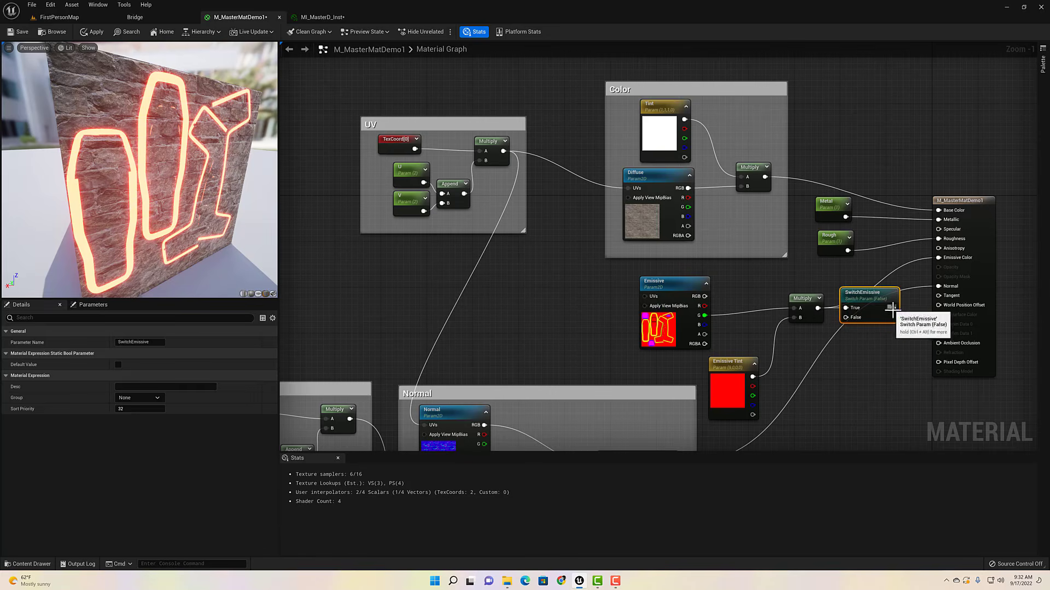
Wire Multiply into SwitchEmissive's True input, a constant 0 into False, and the switch's output into Emissive Color.
drag(892, 308, 942, 255)
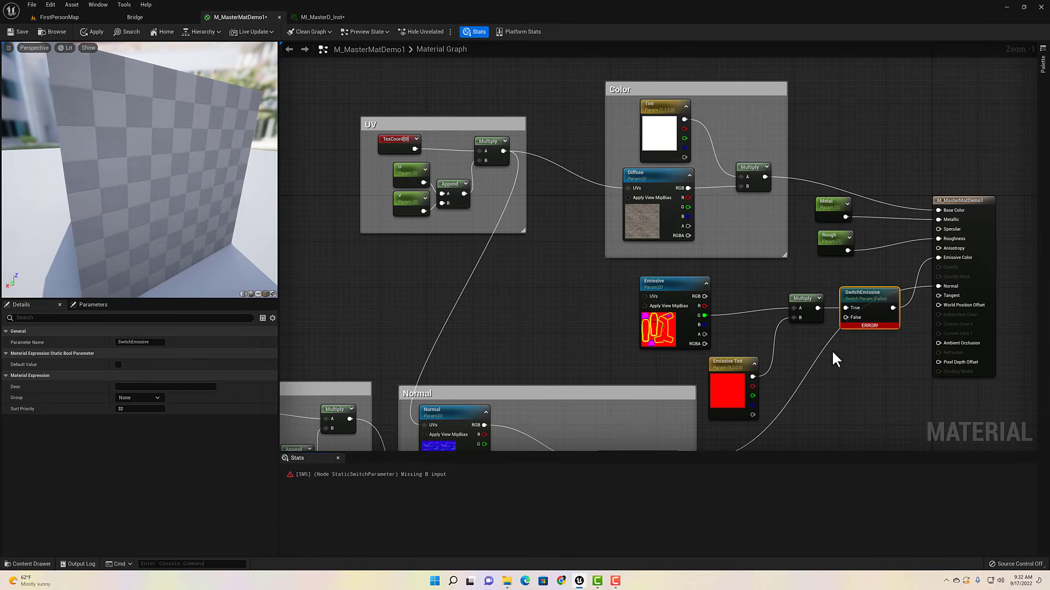
click(804, 349)
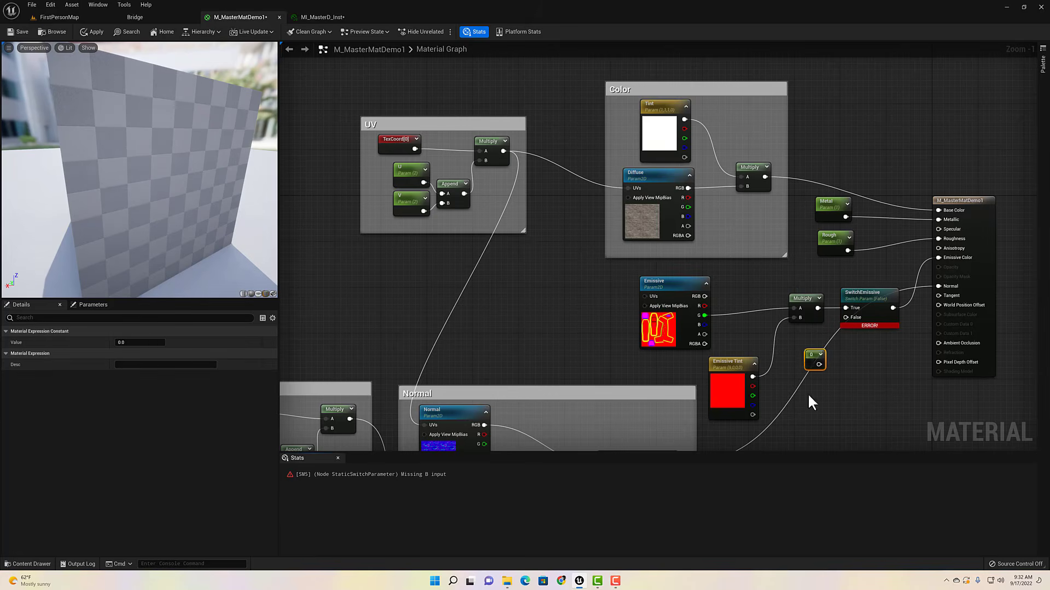
drag(818, 365, 846, 317)
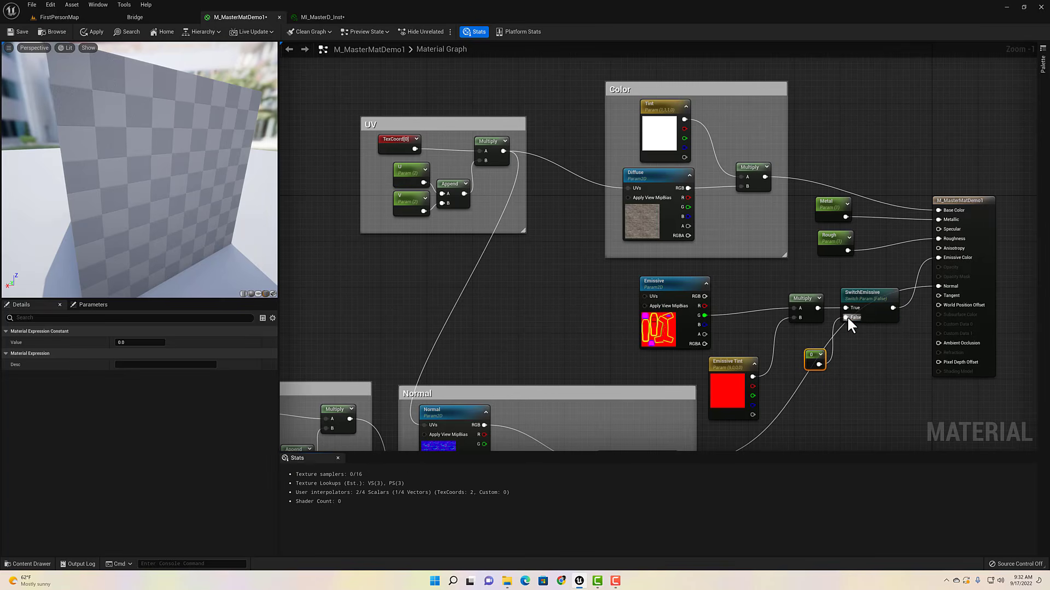
Toggle SwitchEmissive's default value on and off to compare the glow in the preview, leaving it enabled.
click(863, 298)
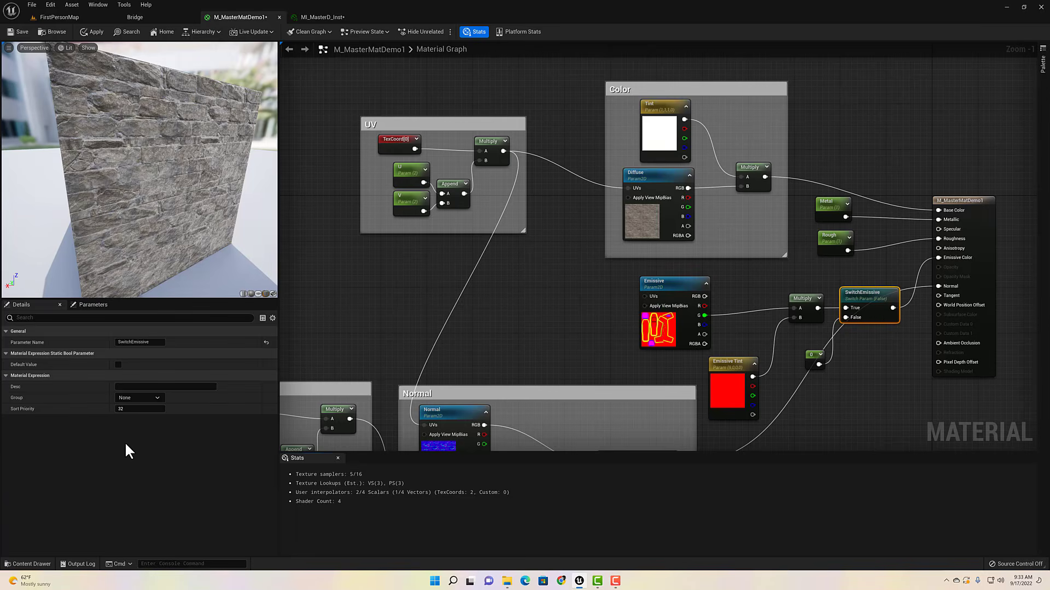
click(118, 365)
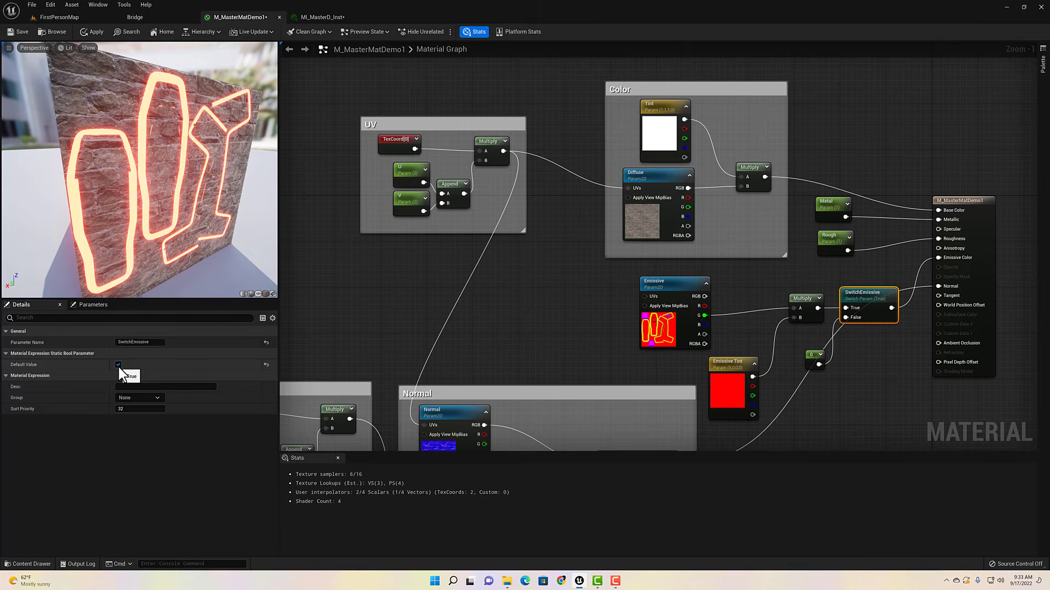
click(119, 368)
click(119, 367)
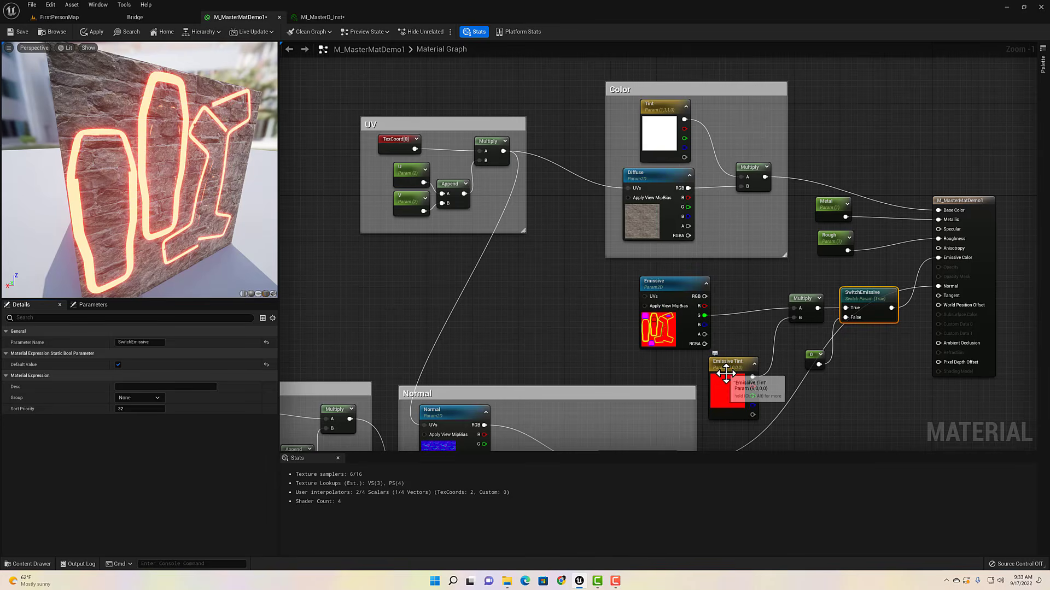
Assign the Emissive Tint and SwitchEmissive parameters to the Emissive group, matching the Emissive texture parameter.
click(675, 317)
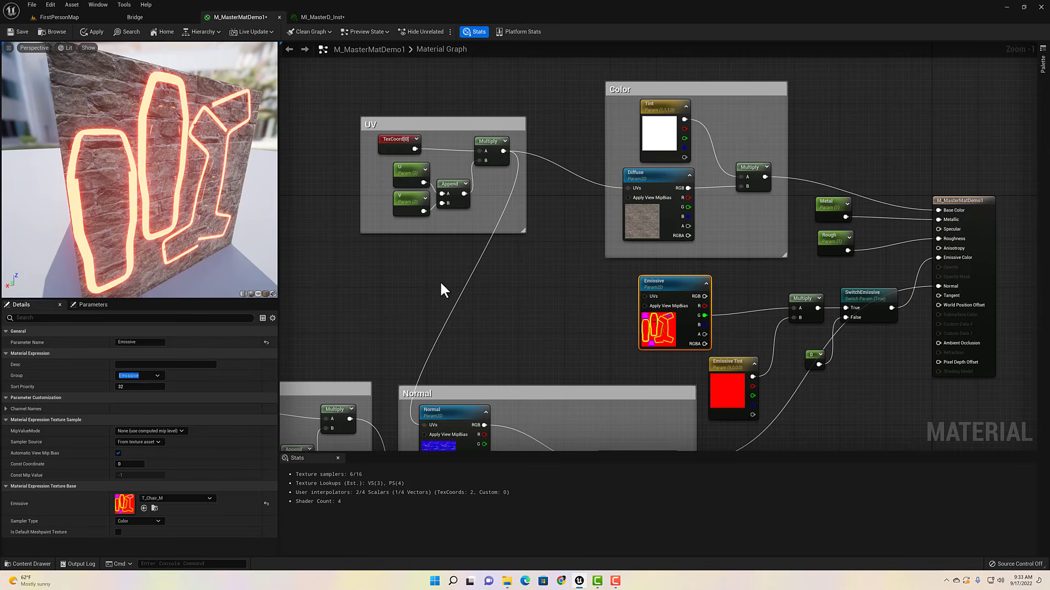
click(736, 364)
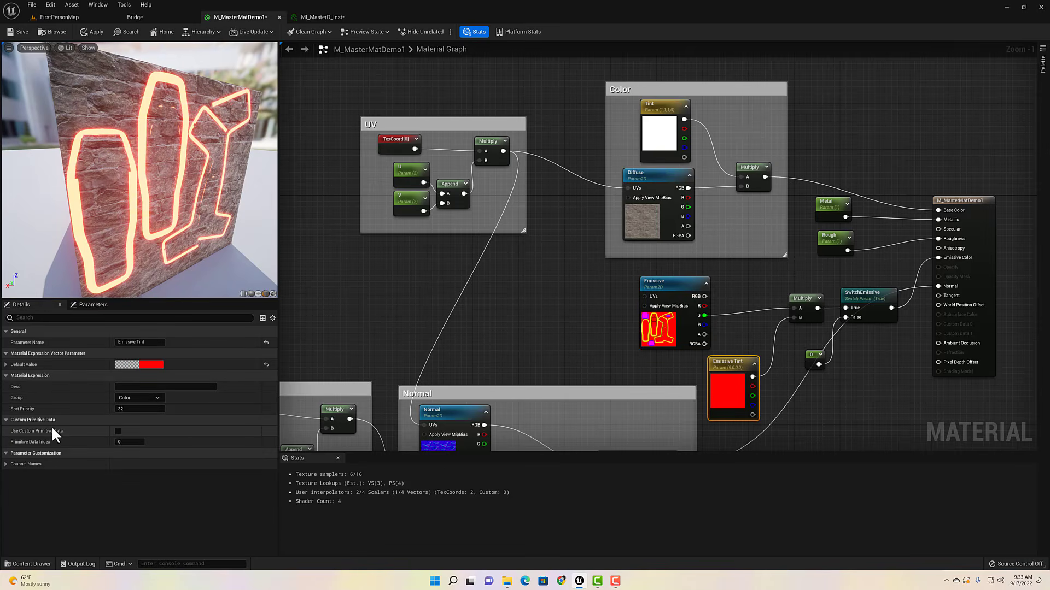
click(157, 398)
click(142, 412)
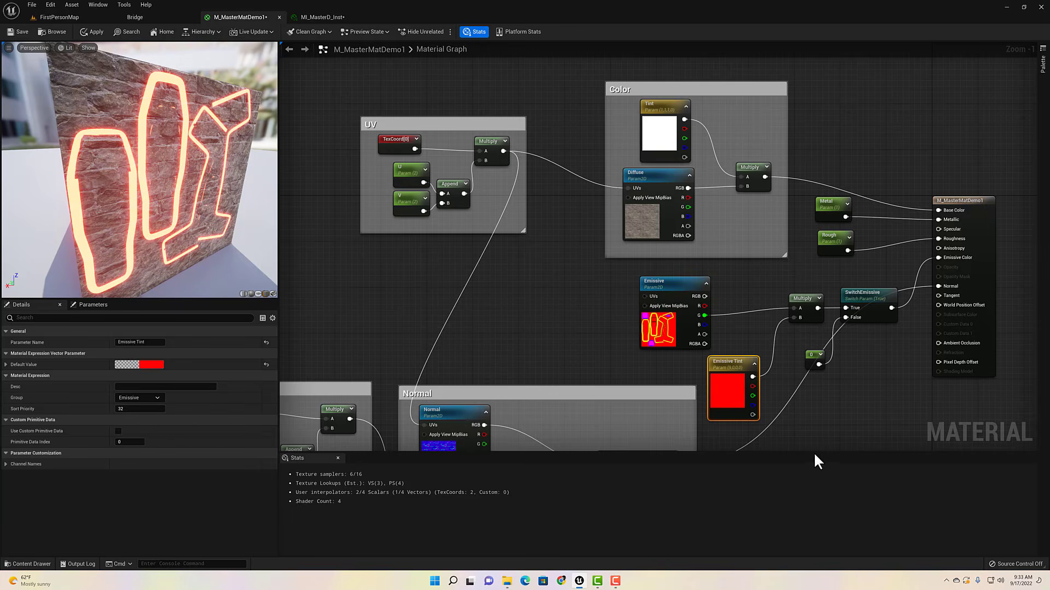
click(842, 296)
click(163, 397)
click(146, 410)
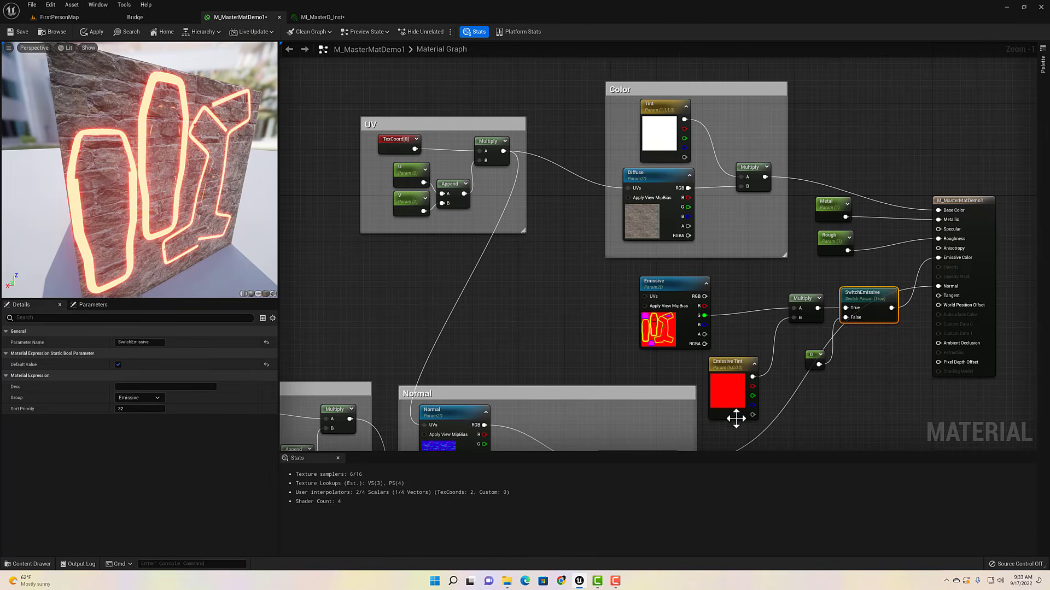
Enclose the emissive nodes in a comment titled Emissive and move it clear of the Color comment.
drag(669, 281, 920, 425)
text(cEmissive)
key(Return)
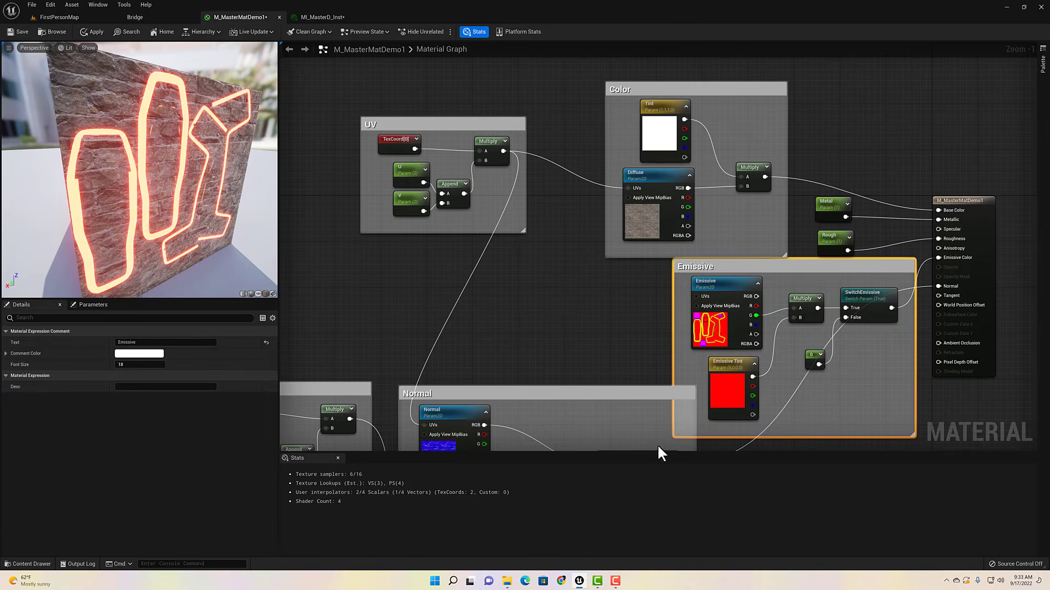
scroll(570, 345, down, 3)
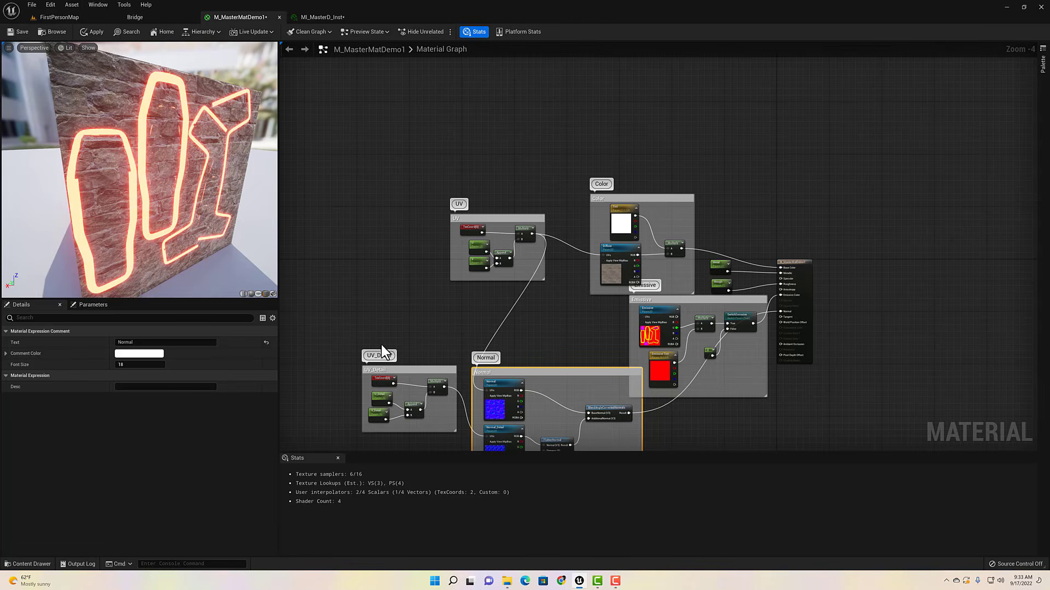
drag(696, 343, 697, 334)
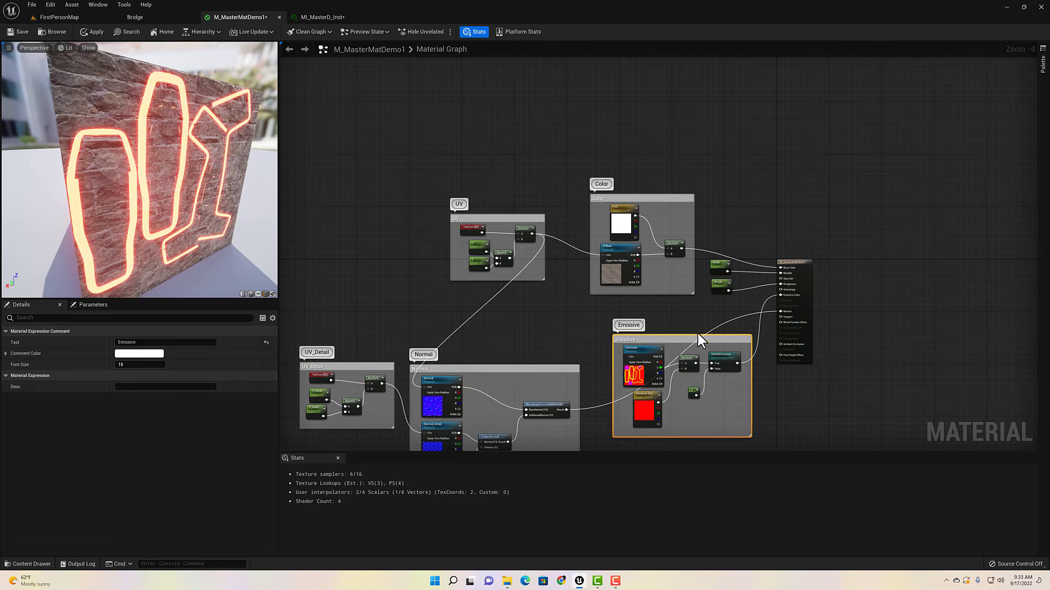
Apply the material changes and frame the top blue cube of an untouched stack in the FirstPersonMap level.
click(96, 32)
click(51, 16)
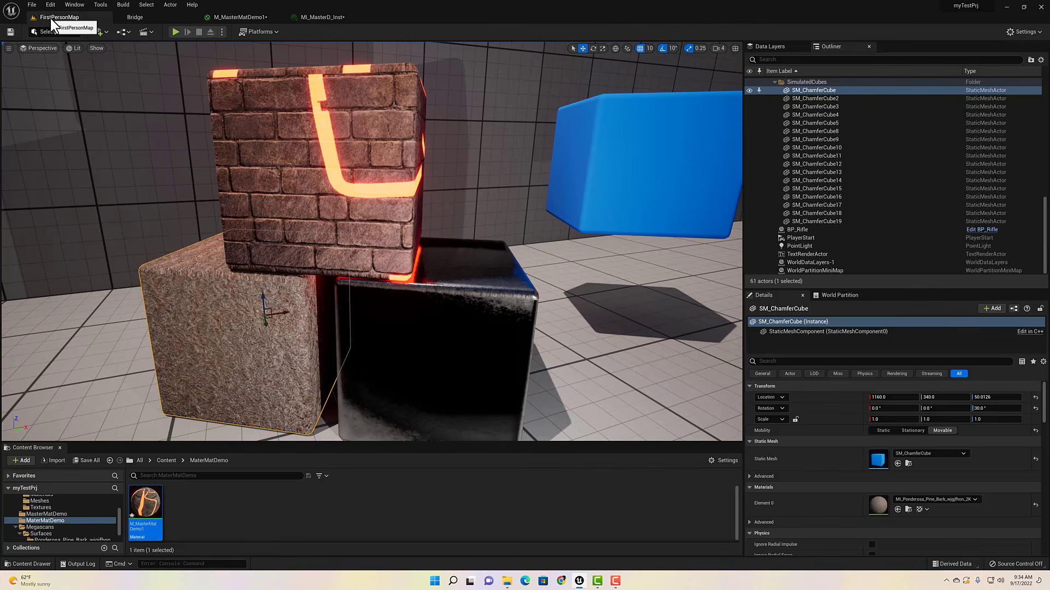
click(235, 535)
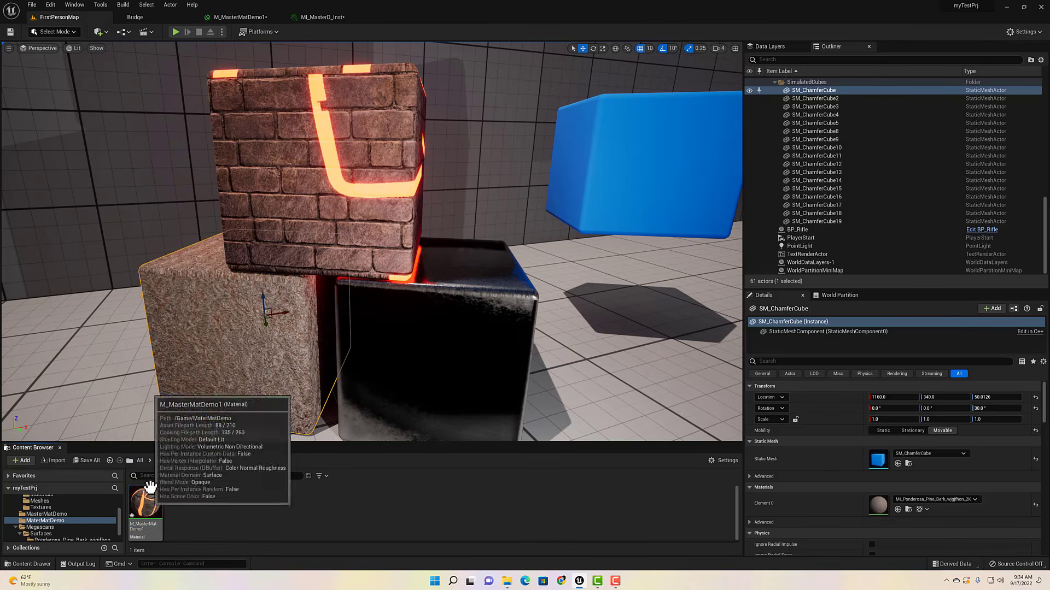
right_drag(413, 341, 738, 322)
right_drag(264, 267, 127, 267)
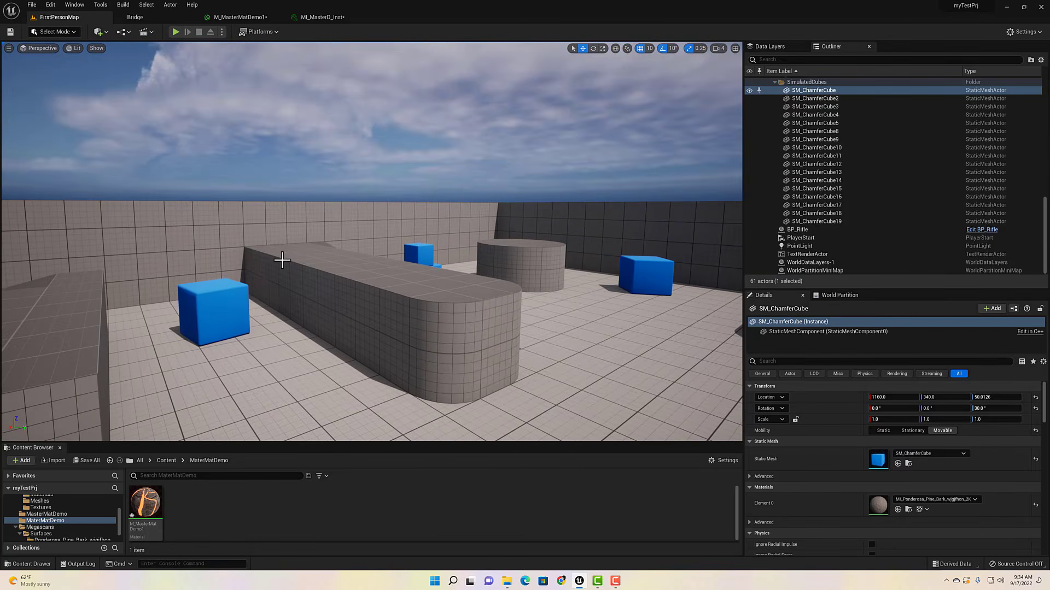
click(405, 253)
key(f)
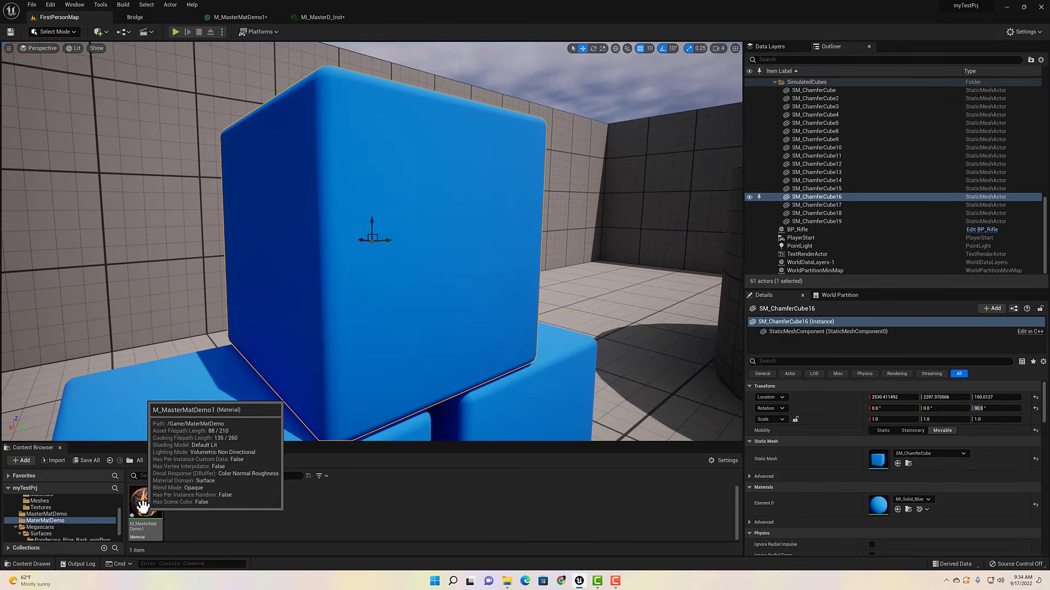
Create the material instance MI_MasterMatDemo1_Inst from M_MasterMatDemo1 and assign it to the framed cube.
right_click(143, 506)
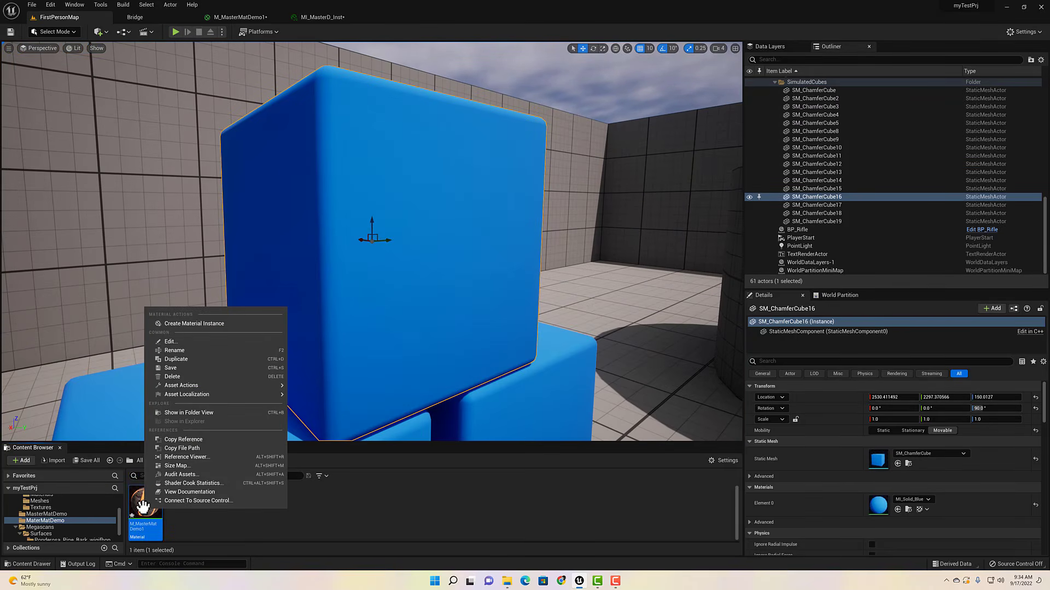
click(189, 324)
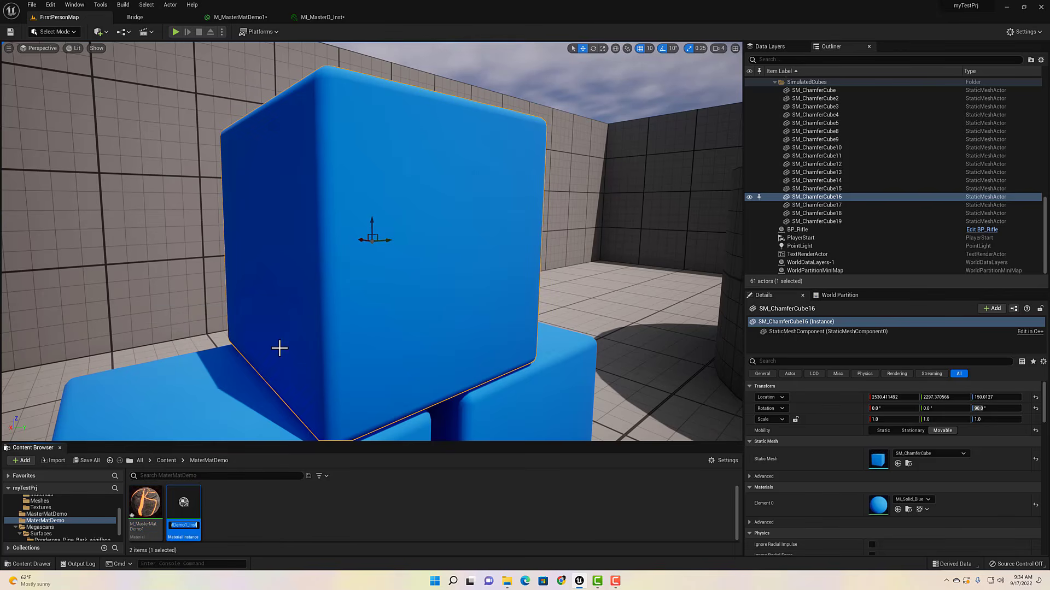
text(I)
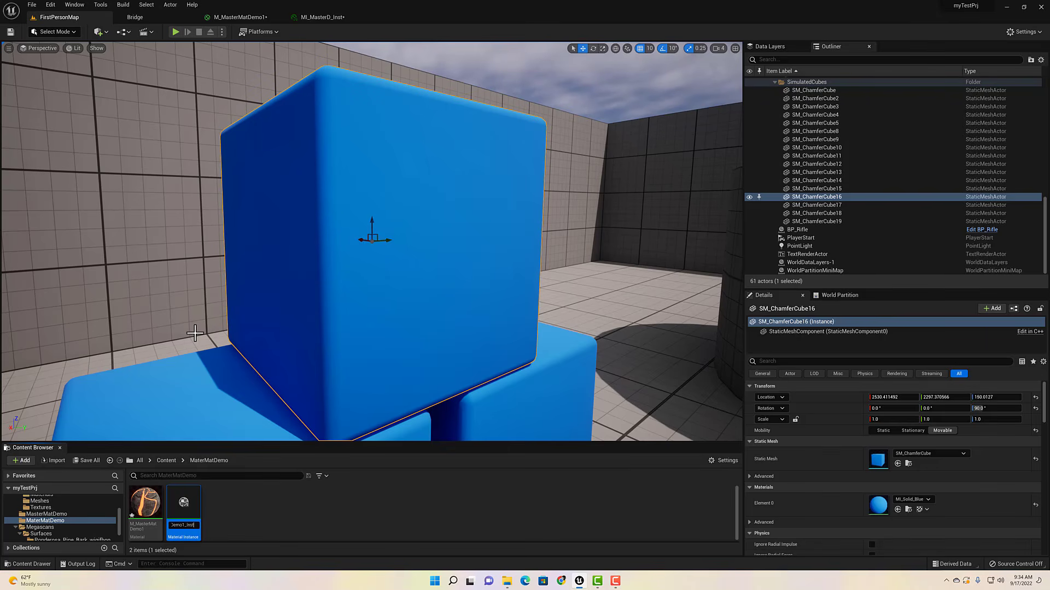
key(Return)
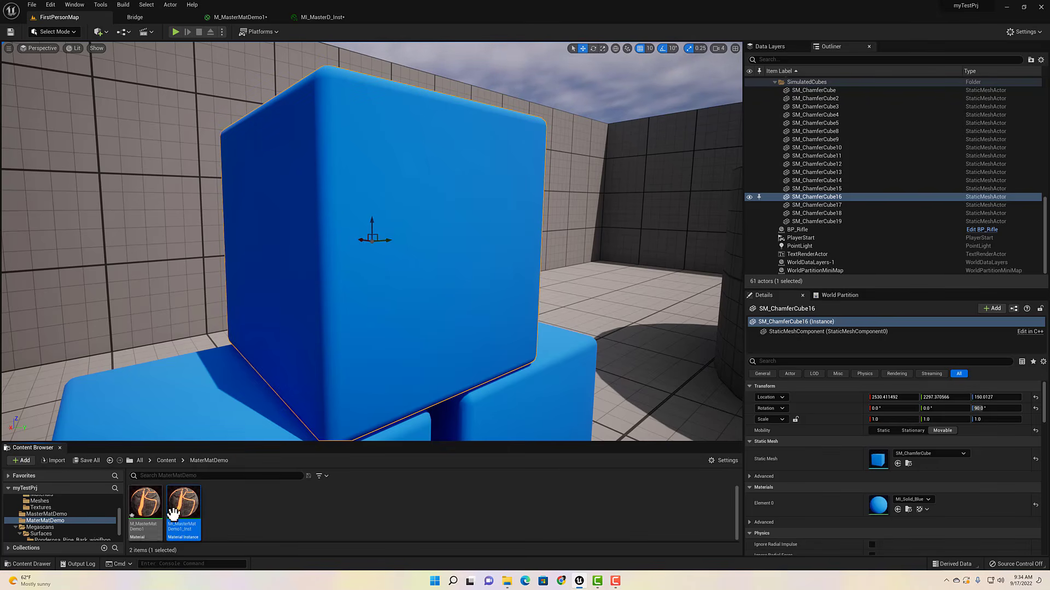
drag(180, 502, 382, 246)
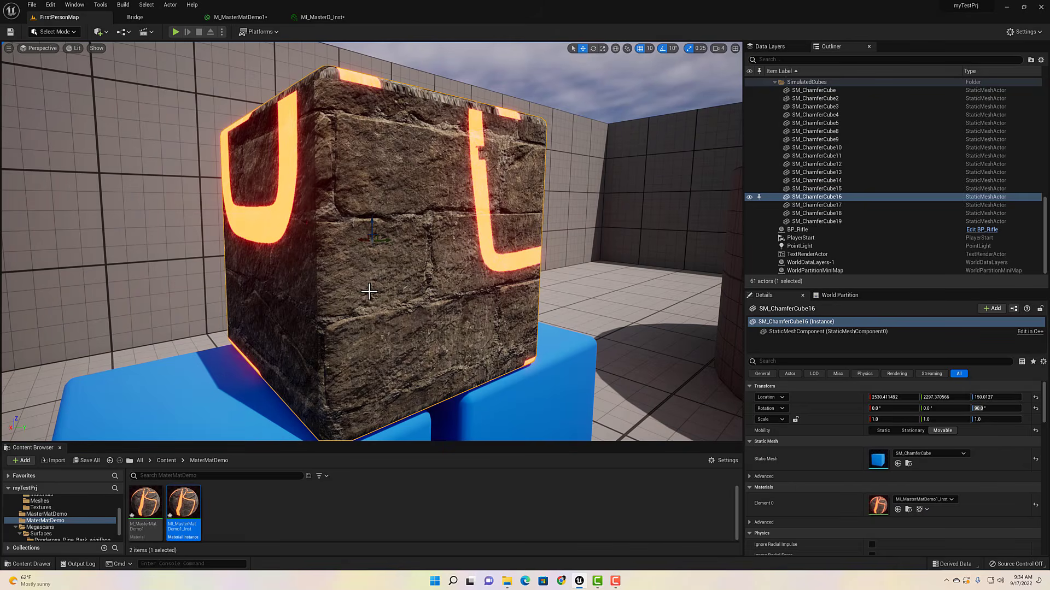
Open MI_MasterMatDemo1_Inst and override both the U and V tiling with 4.
double_click(182, 508)
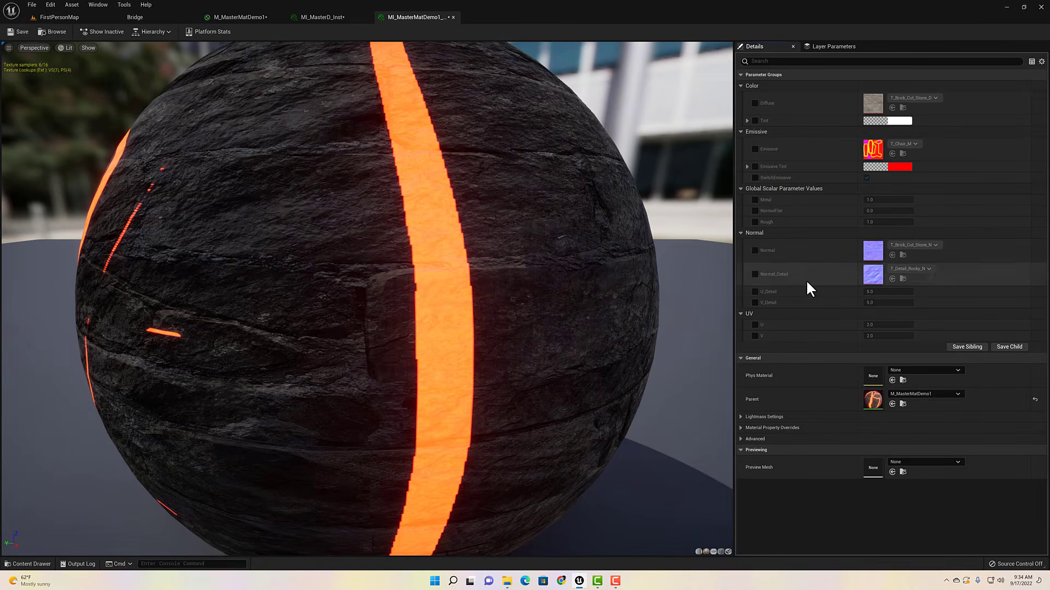
click(755, 324)
click(755, 335)
drag(878, 325, 895, 334)
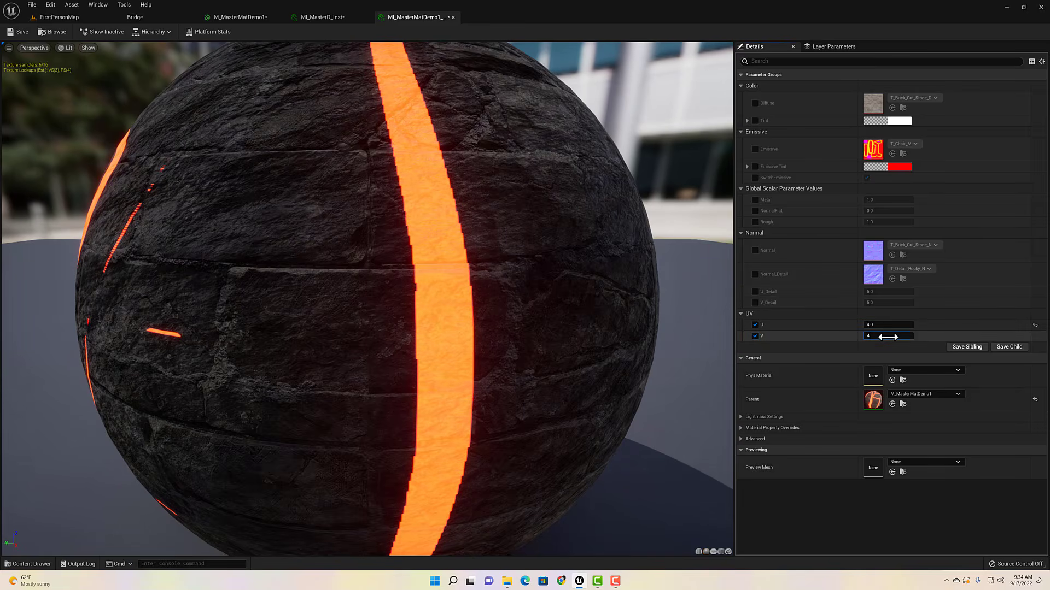
text(4)
key(Return)
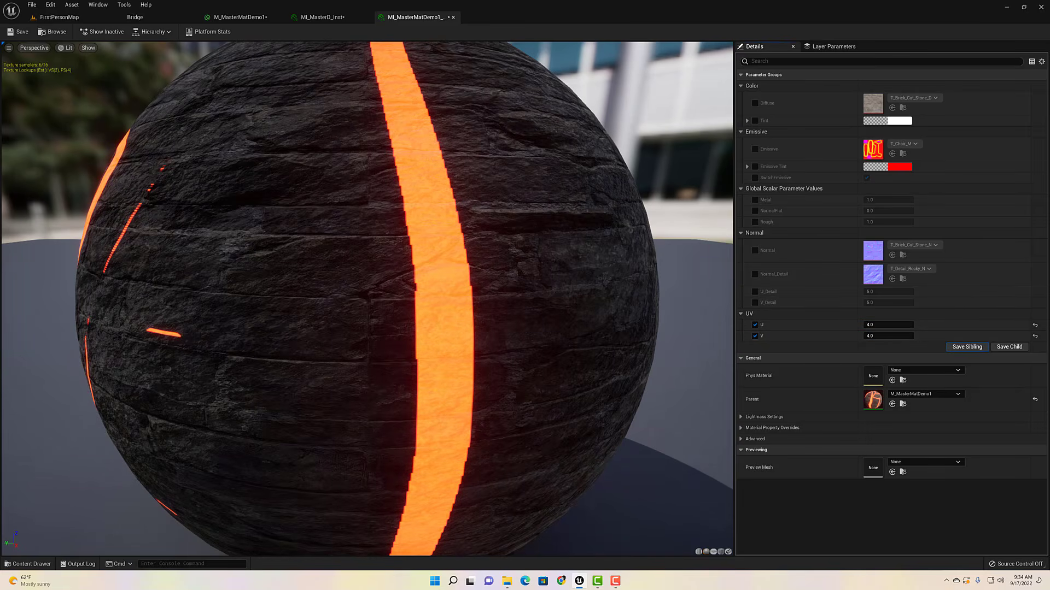
Override the instance's Tint with a light pink, about R 1.0, G 0.684, B 0.687.
double_click(893, 121)
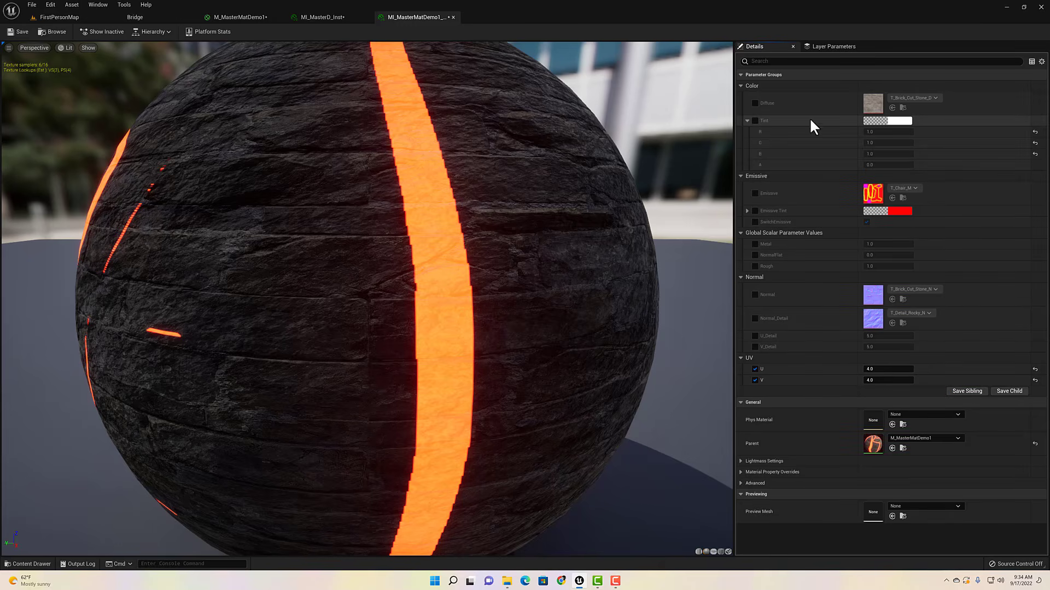
click(754, 120)
click(890, 121)
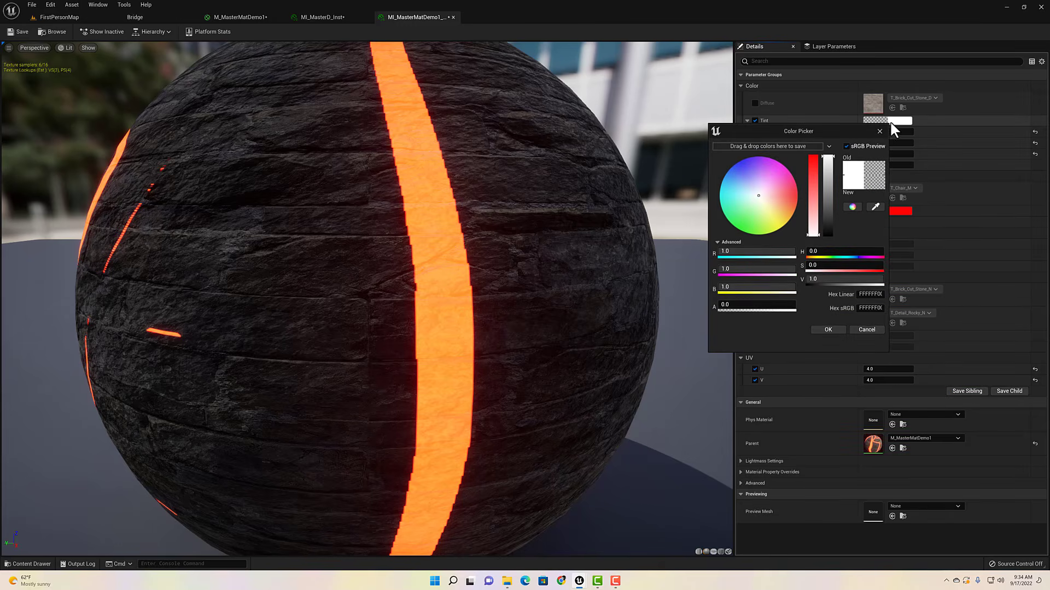
drag(775, 175, 772, 196)
click(828, 329)
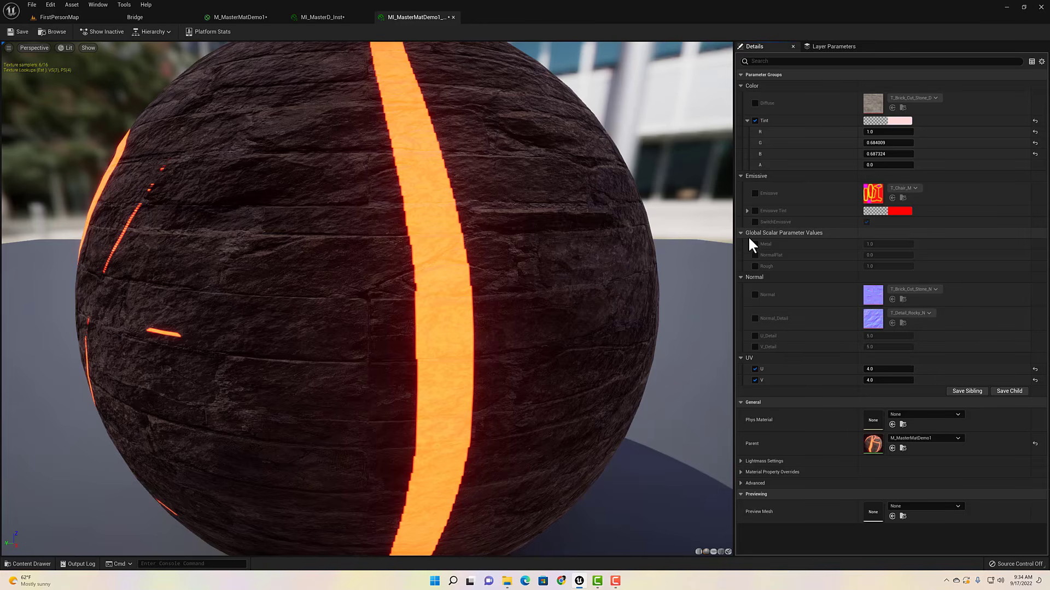
Override SwitchEmissive to off in the instance and view the cube in the FirstPersonMap level.
click(754, 222)
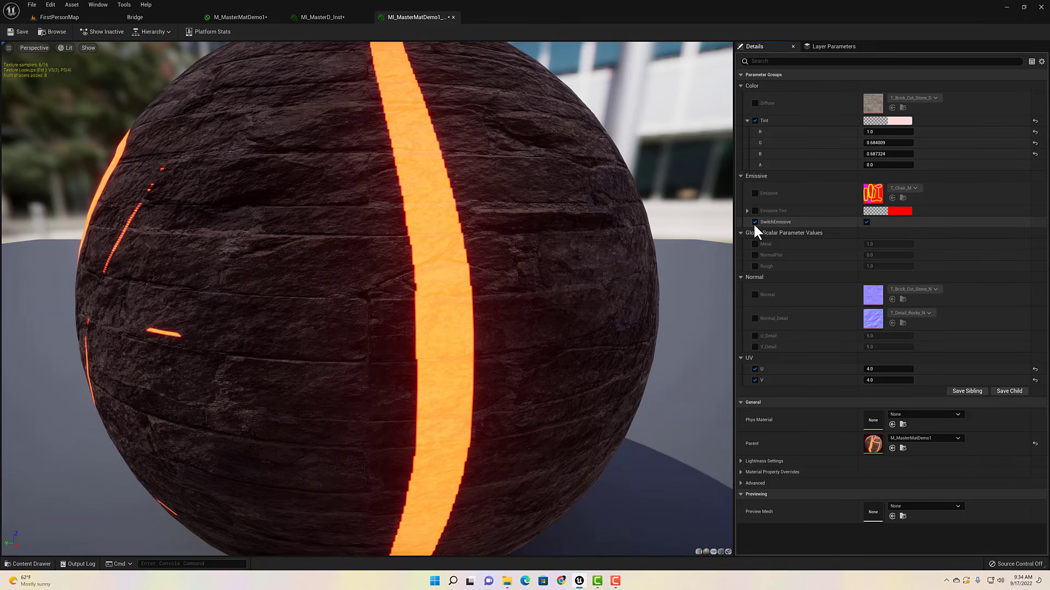
click(866, 222)
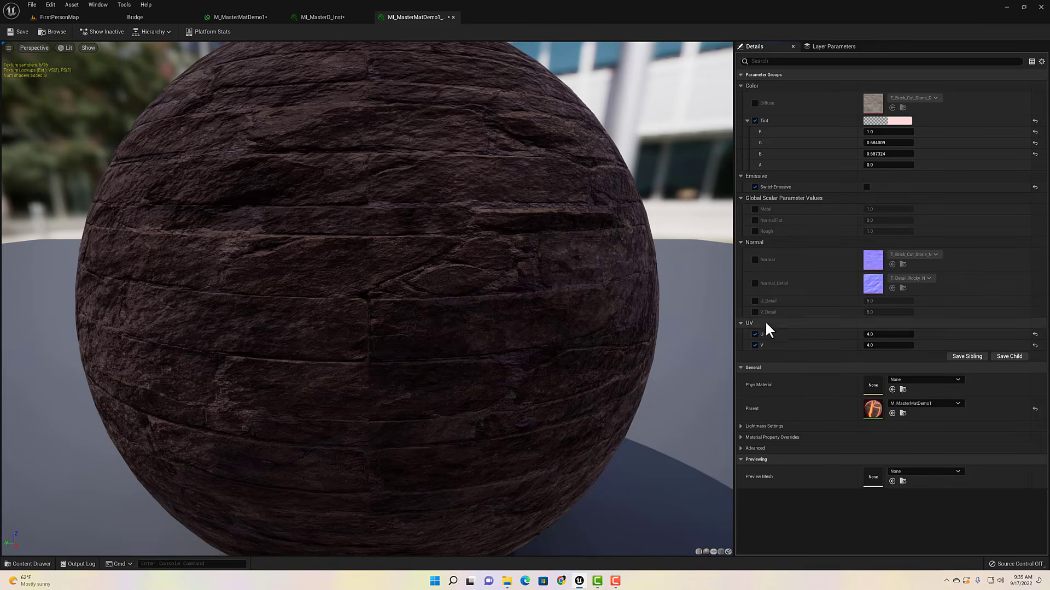
click(54, 18)
right_drag(201, 187, 218, 214)
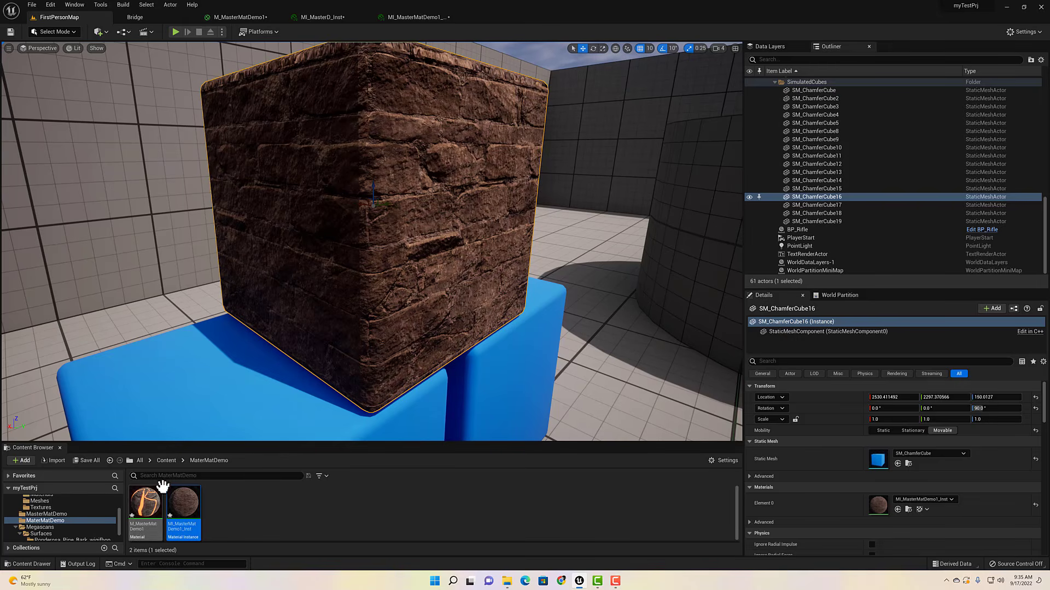
Create a second material instance of M_MasterMatDemo1 with Metal added to its name and assign it to the blue cube beneath the brick one.
right_click(136, 500)
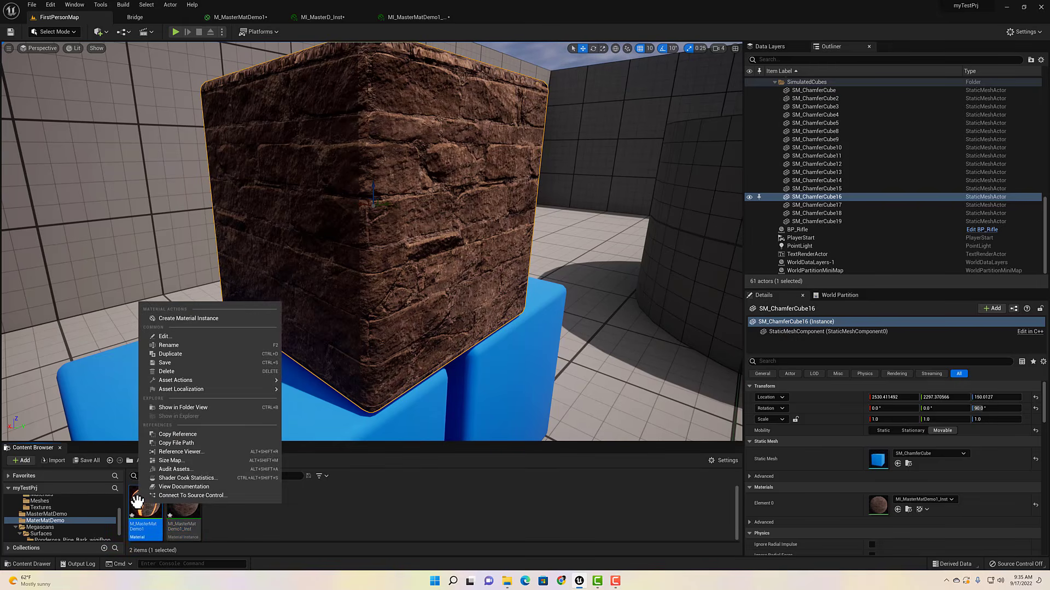
click(203, 324)
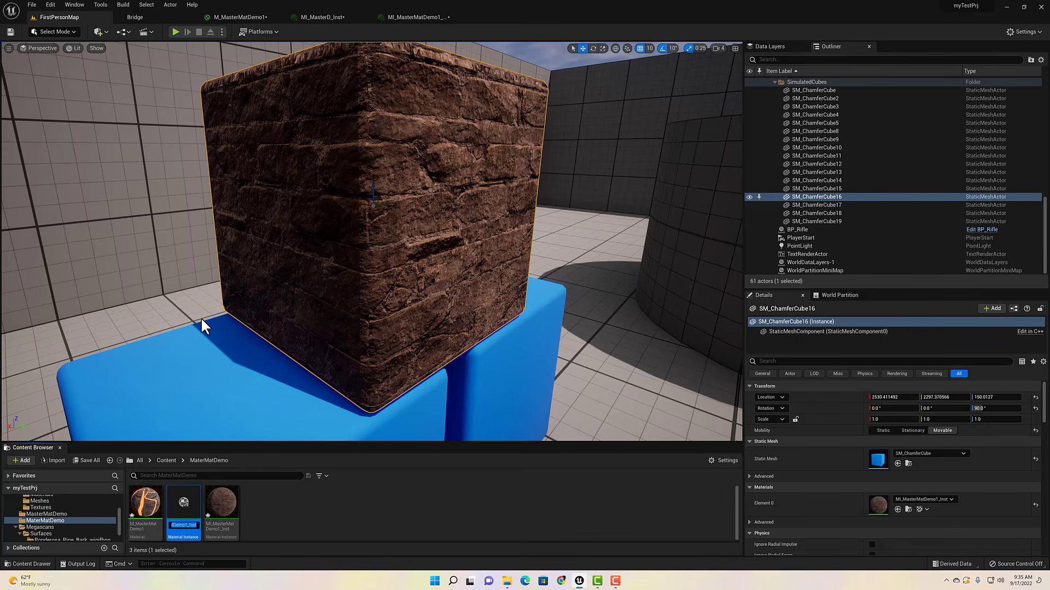
text(al)
key(Return)
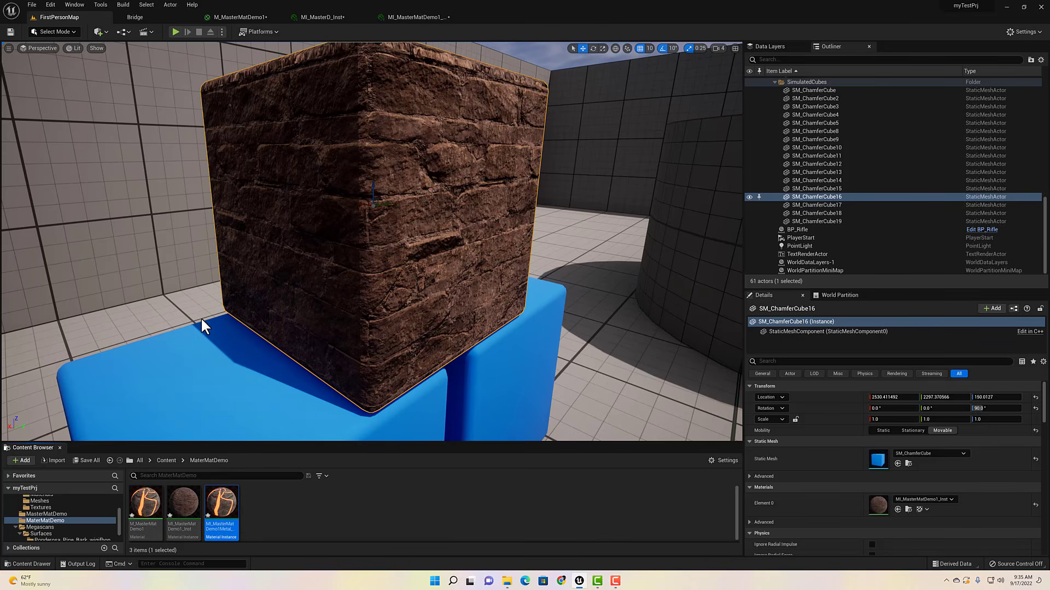
drag(232, 530, 208, 400)
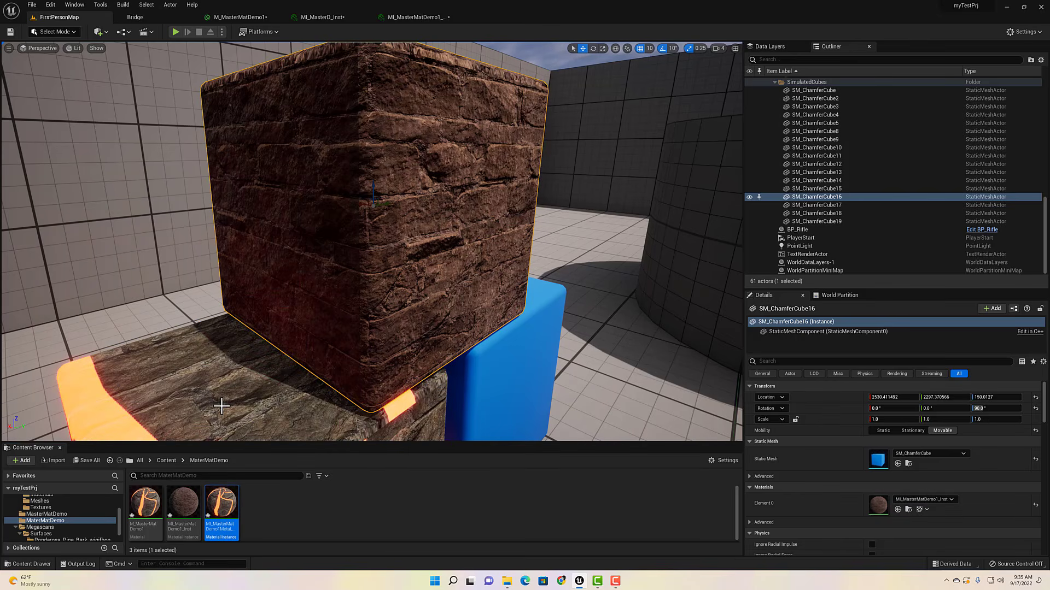
Open the Metal instance, enable the Metal and Rough overrides, and set Rough to 0.1.
double_click(219, 502)
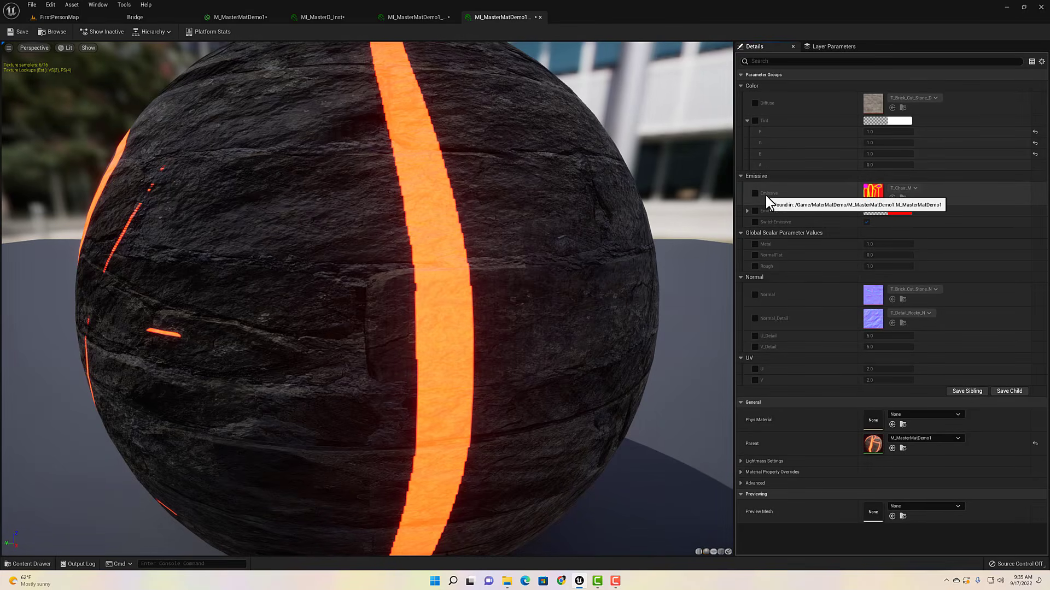
click(755, 244)
click(755, 267)
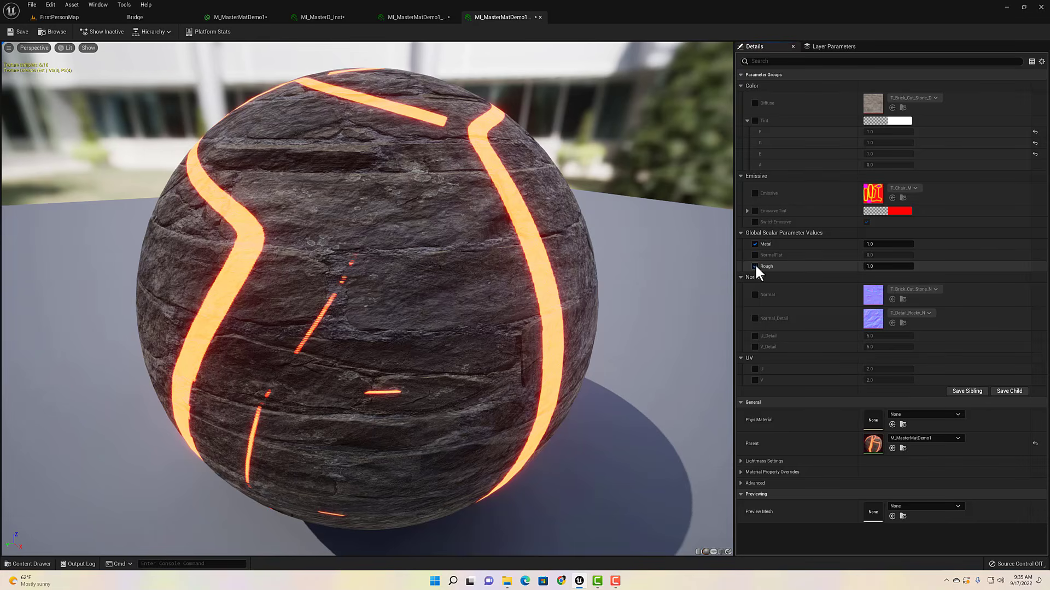
click(874, 266)
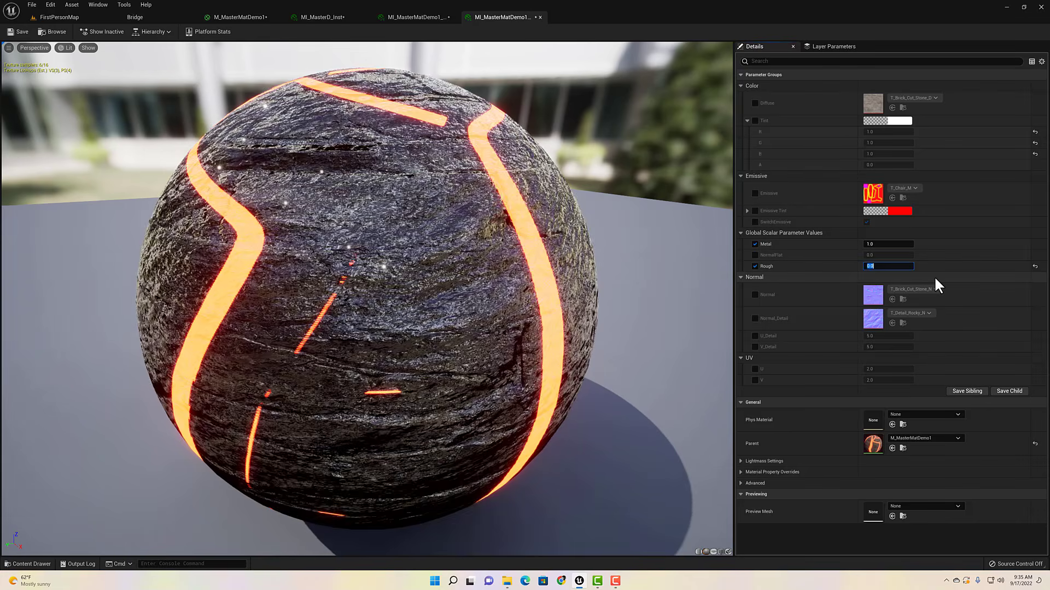
text(0)
key(Return)
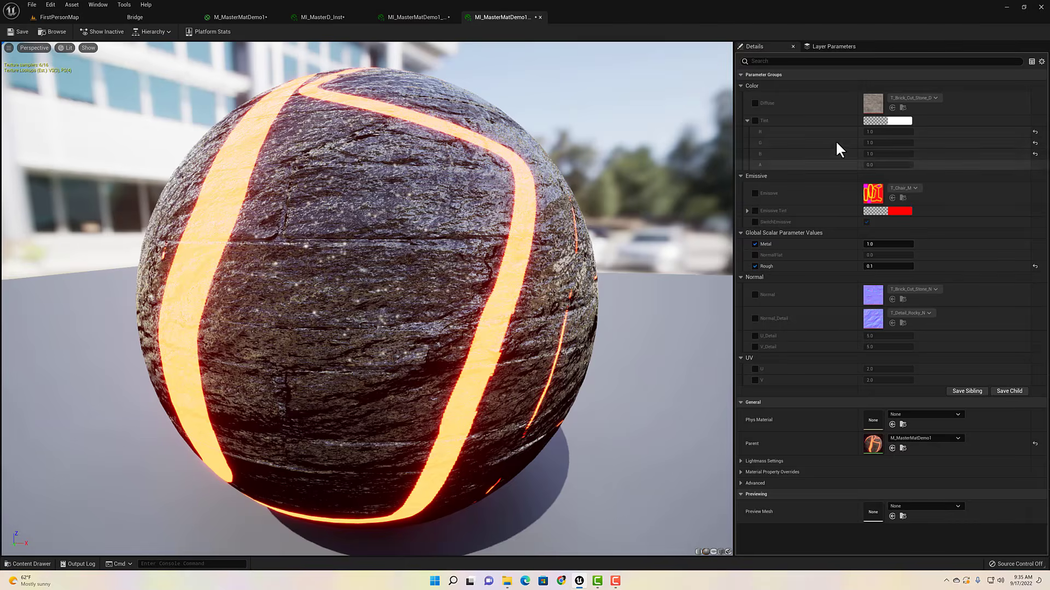
Override the Metal instance's Diffuse texture with T_Metal_Steel_D.
click(754, 102)
click(901, 98)
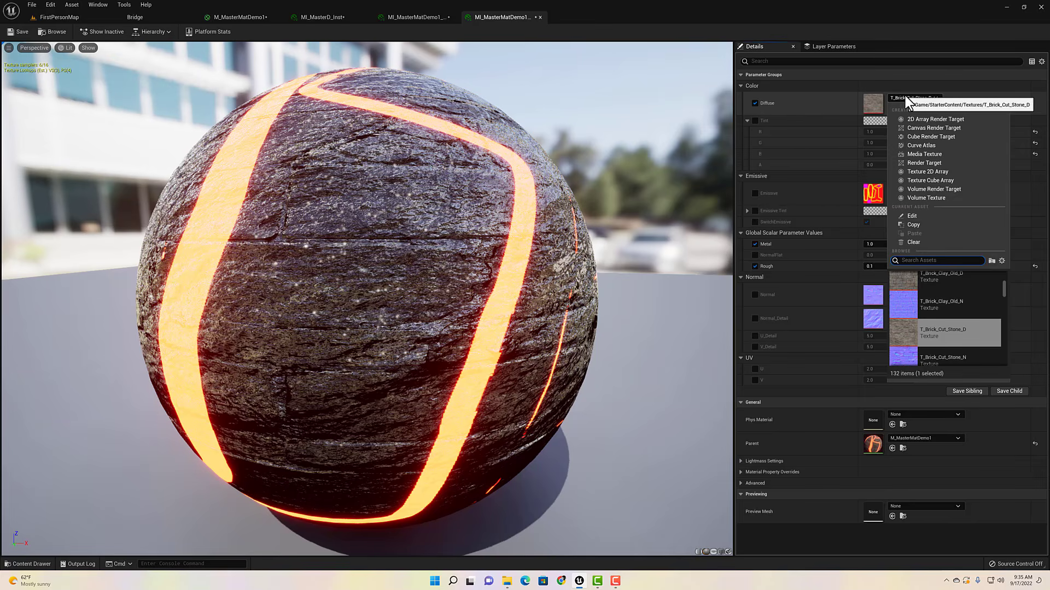
text(steel)
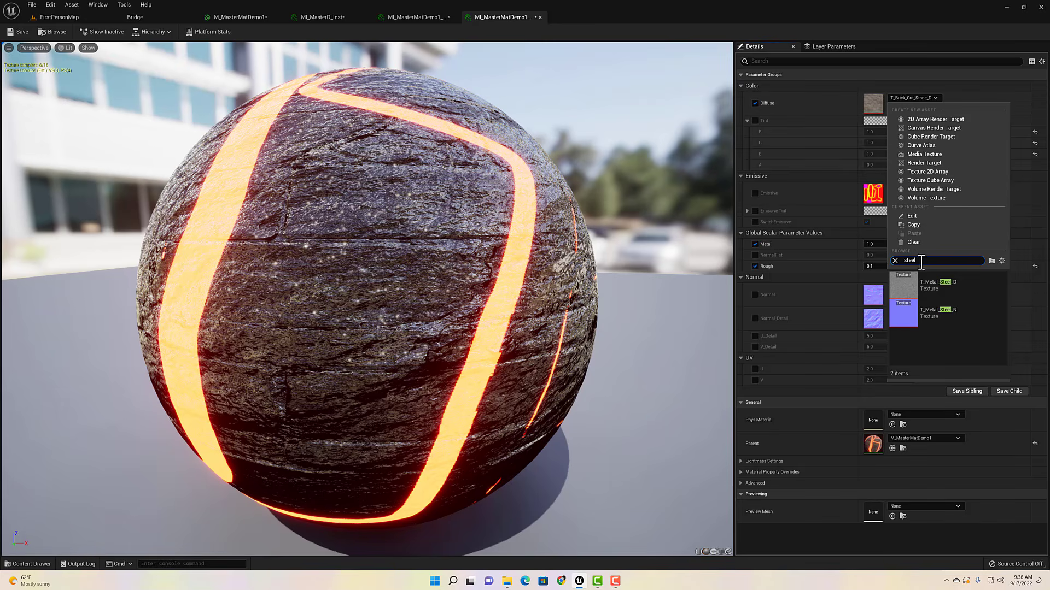
click(904, 284)
Override the instance's Normal texture with T_Metal_Steel_N.
click(755, 295)
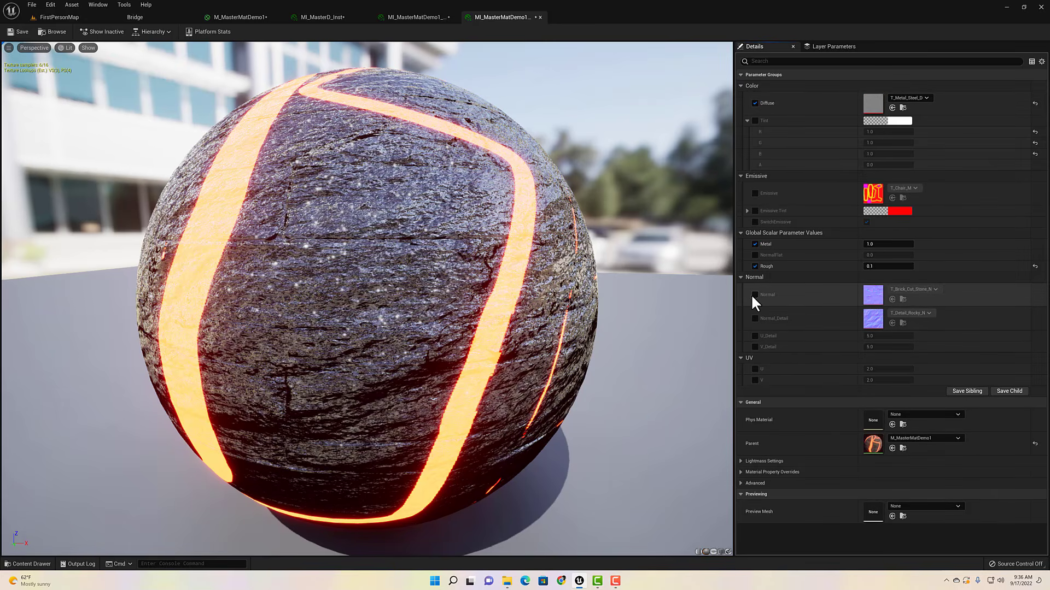
click(904, 289)
text(t)
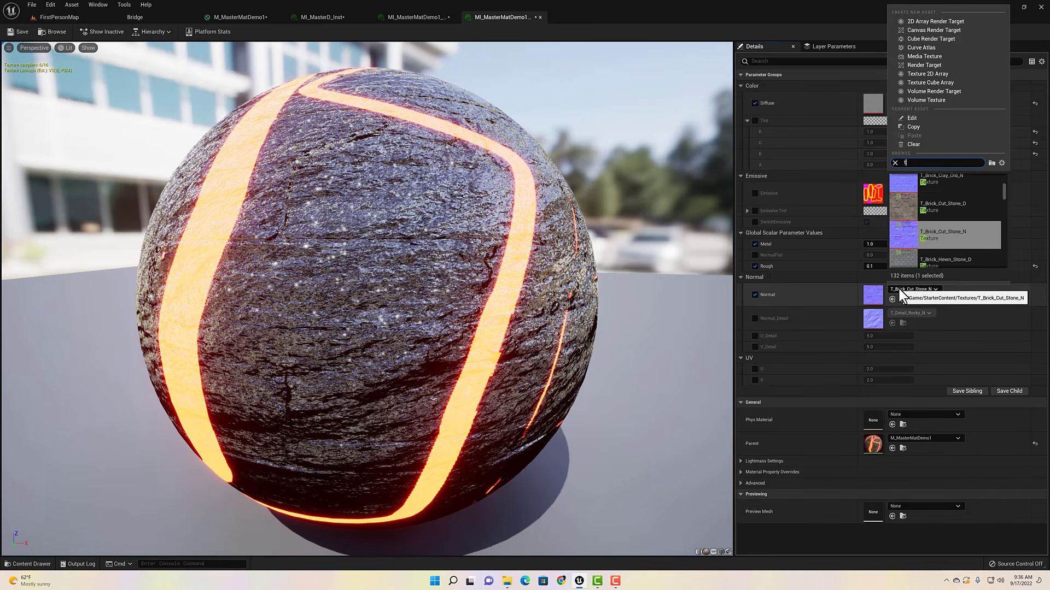
text(eel)
click(911, 214)
Inspect the steel material on the preview sphere and on the cube in the FirstPersonMap level, then return to the Metal instance.
drag(492, 274, 92, 39)
scroll(350, 230, down, 5)
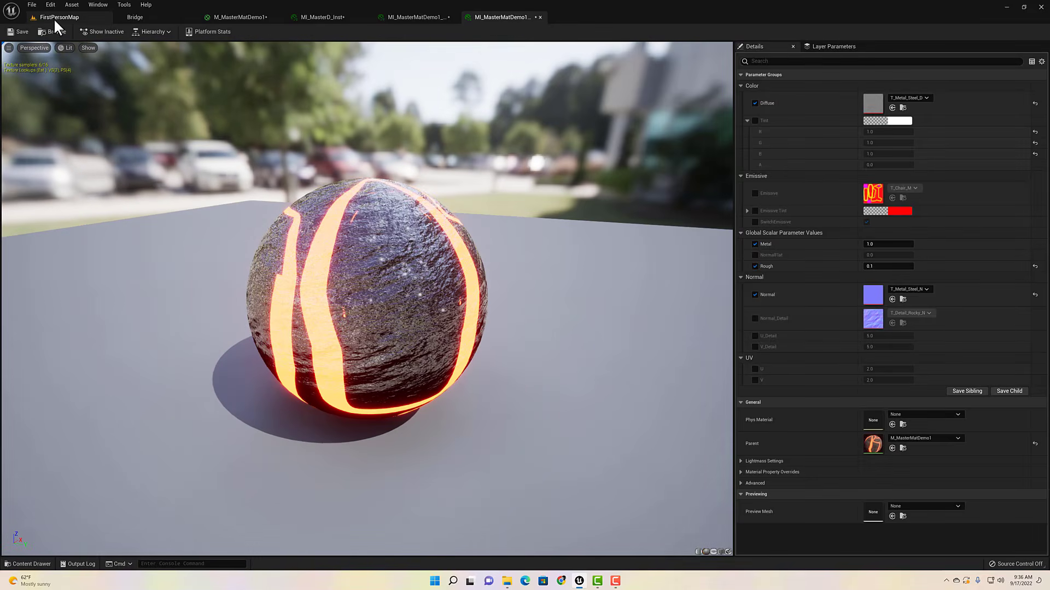
click(31, 15)
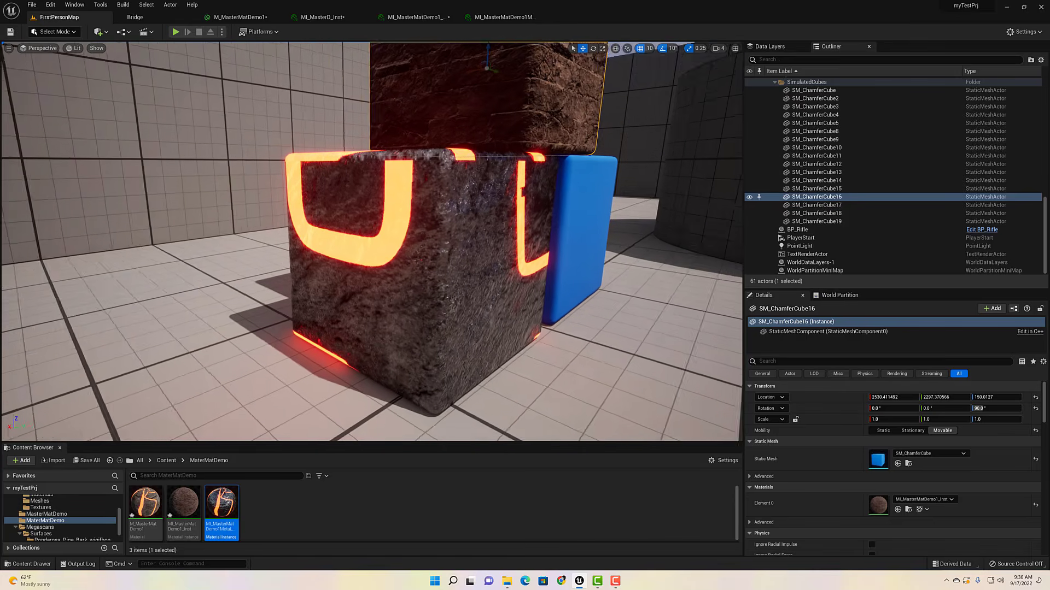
right_drag(372, 240, 429, 211)
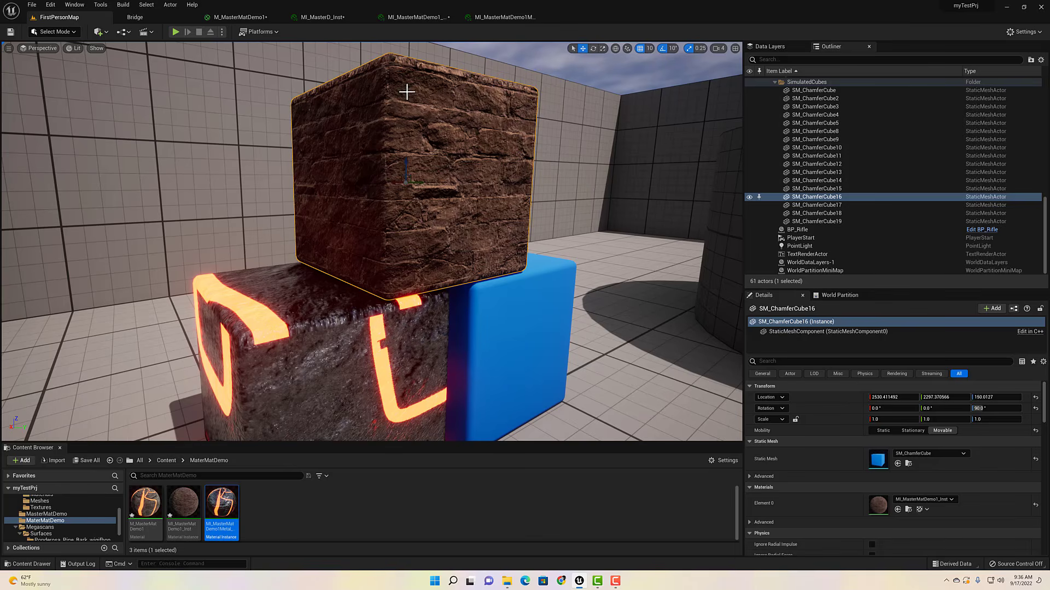
double_click(216, 502)
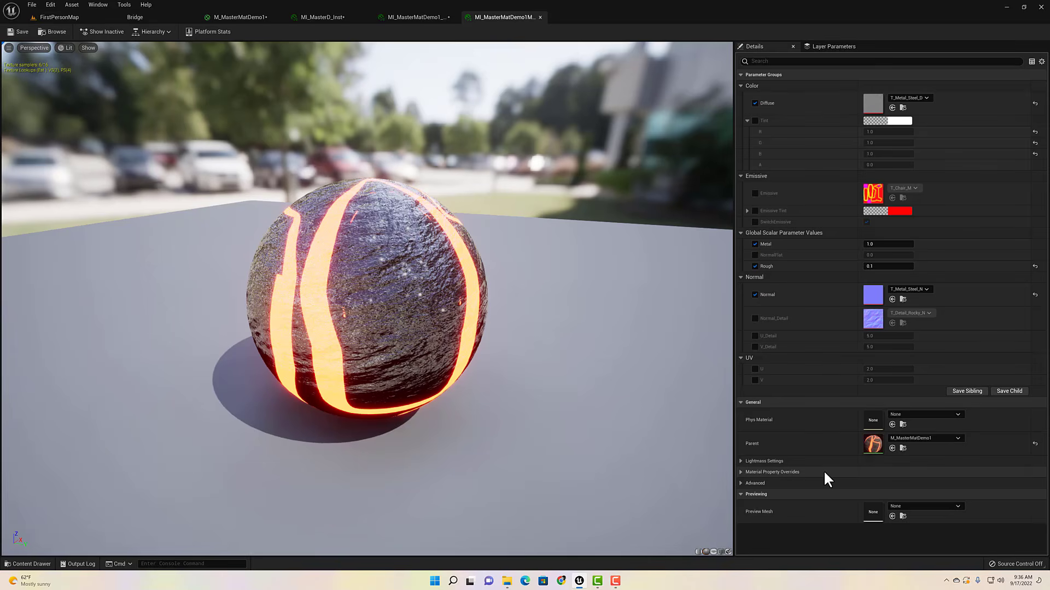